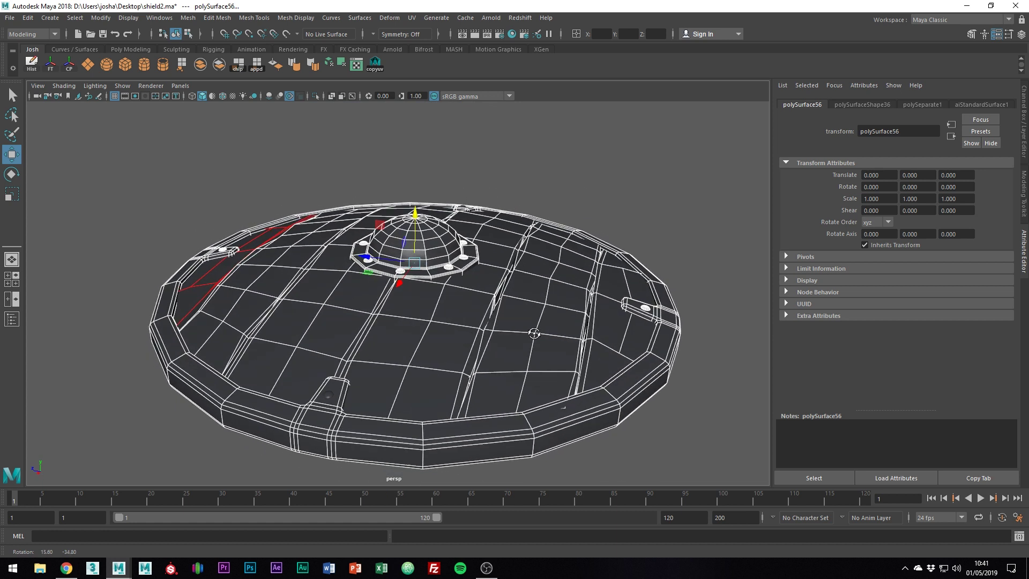
# Isolate the narrow outer plank at the shield's edge and compare its unsmoothed and smoothed previews
pyautogui.click(597, 366)
pyautogui.hotkey('ctrl', '1')
pyautogui.press('f')
pyautogui.press('3')
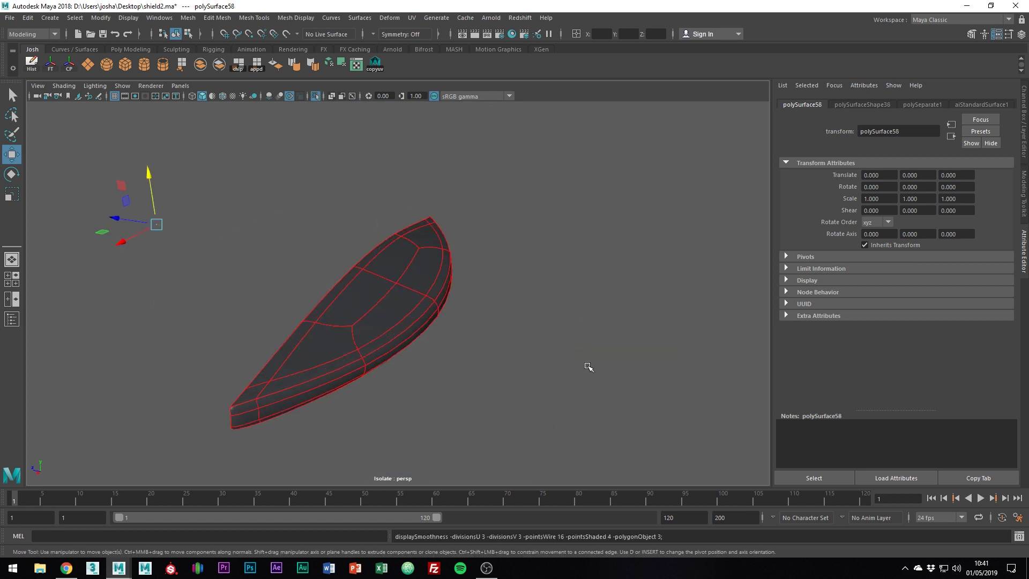
pyautogui.press('1')
pyautogui.press('3')
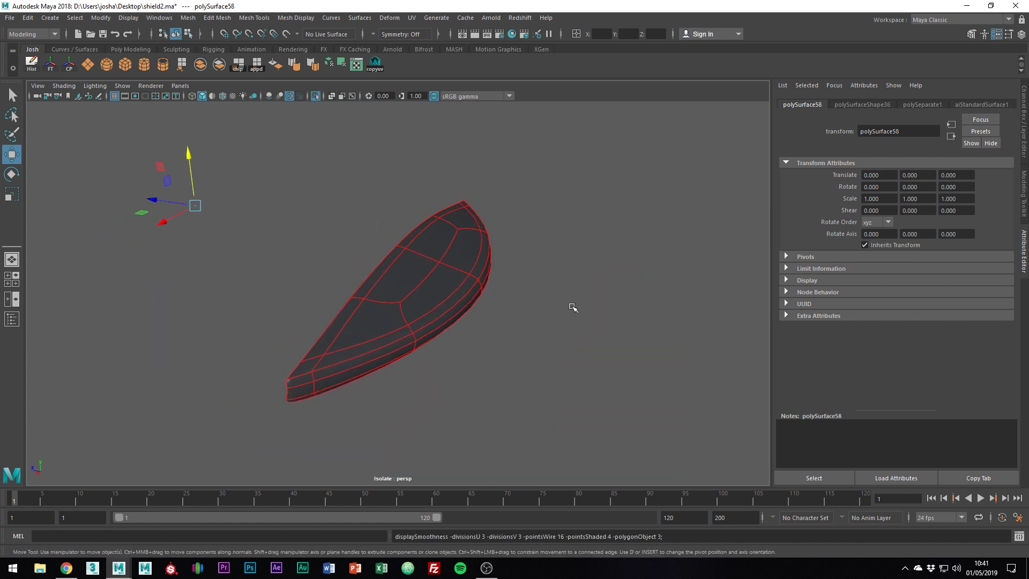
pyautogui.hotkey('ctrl', '1')
pyautogui.keyDown('alt'); pyautogui.moveTo(572, 308); pyautogui.dragTo(140, 184); pyautogui.keyUp('alt')
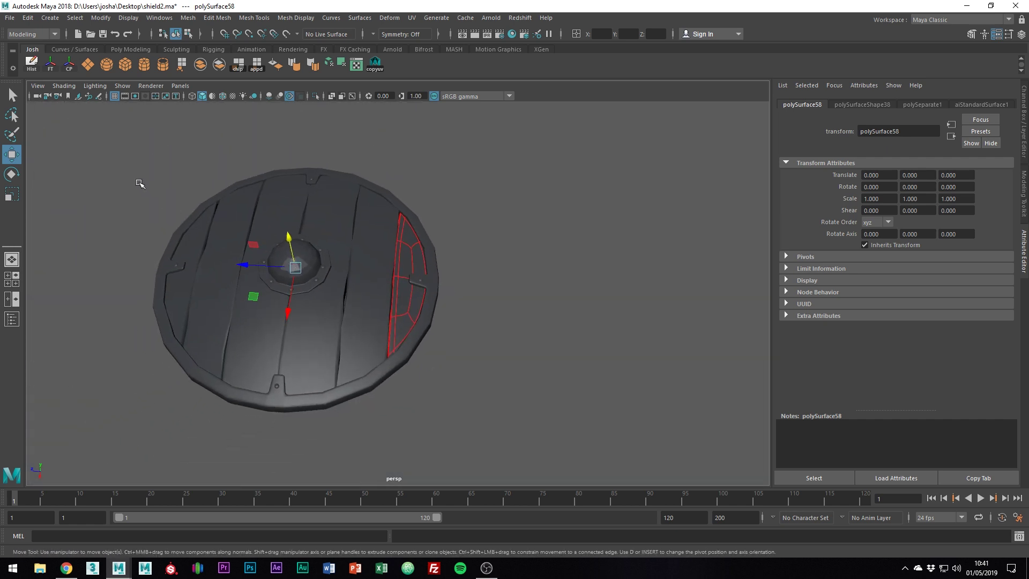
# Turn on the smooth mesh preview for every part of the shield, leaving nothing selected
pyautogui.press('3')
pyautogui.moveTo(542, 420); pyautogui.dragTo(131, 141)
pyautogui.press('3')
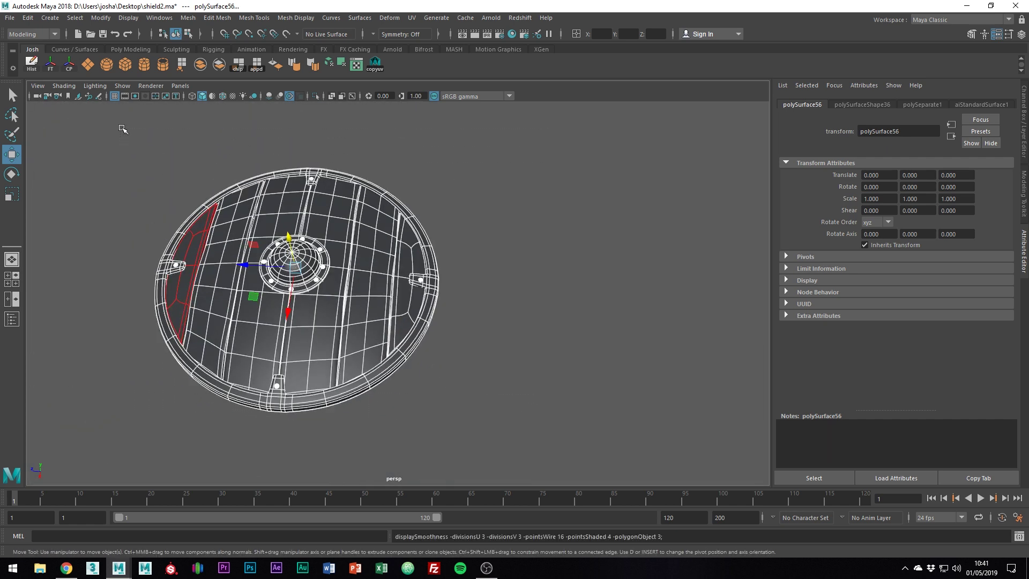
pyautogui.click(139, 150)
pyautogui.keyDown('alt'); pyautogui.moveTo(509, 296); pyautogui.dragTo(567, 269, button='middle'); pyautogui.keyUp('alt')
pyautogui.keyDown('alt'); pyautogui.moveTo(538, 283); pyautogui.dragTo(581, 294, button='right'); pyautogui.keyUp('alt')
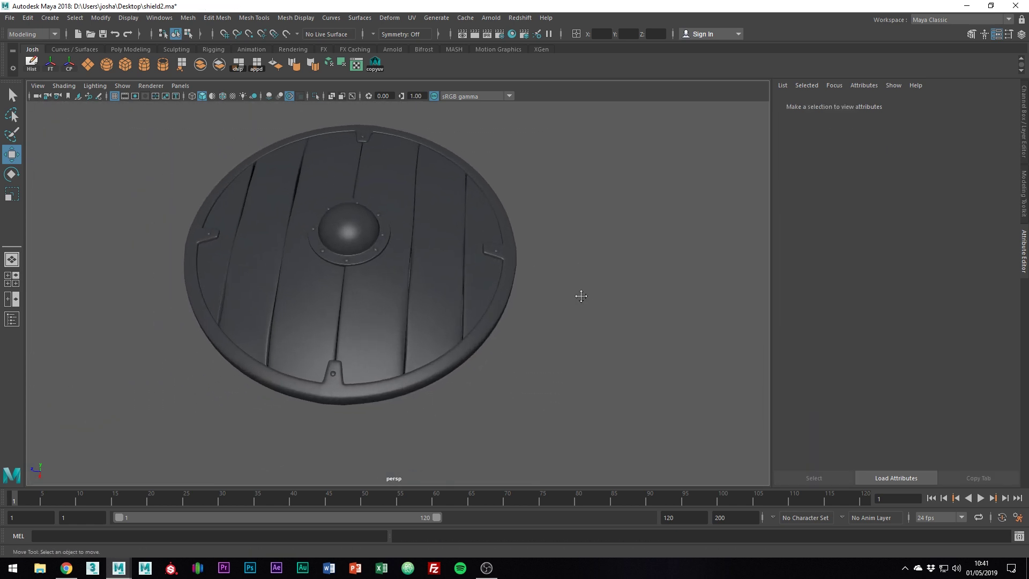
pyautogui.keyDown('alt'); pyautogui.moveTo(580, 295); pyautogui.dragTo(595, 315, button='middle'); pyautogui.keyUp('alt')
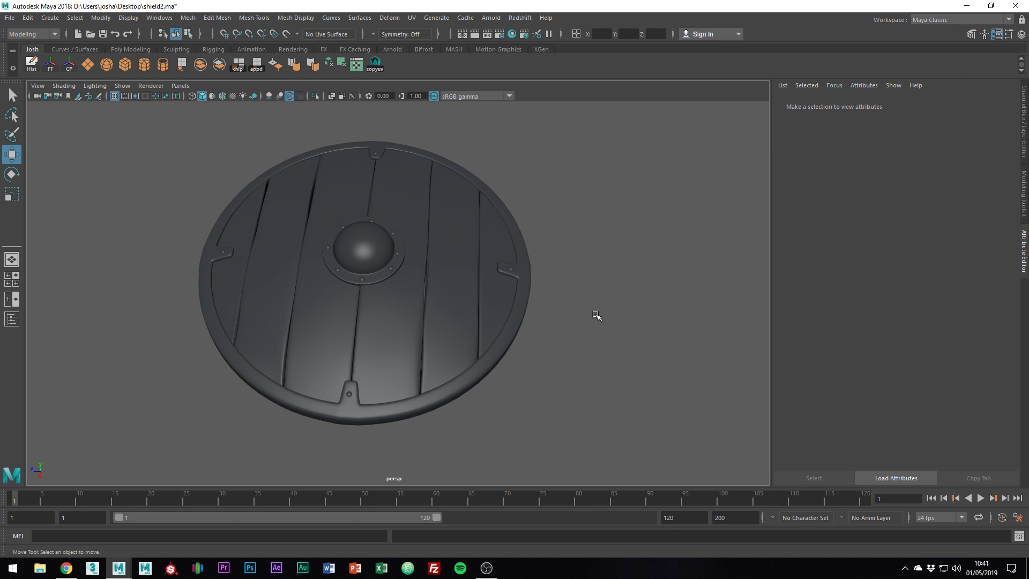
# Isolate the narrow outer plank beside the rim and apply an Automatic UV projection to it
pyautogui.click(500, 298)
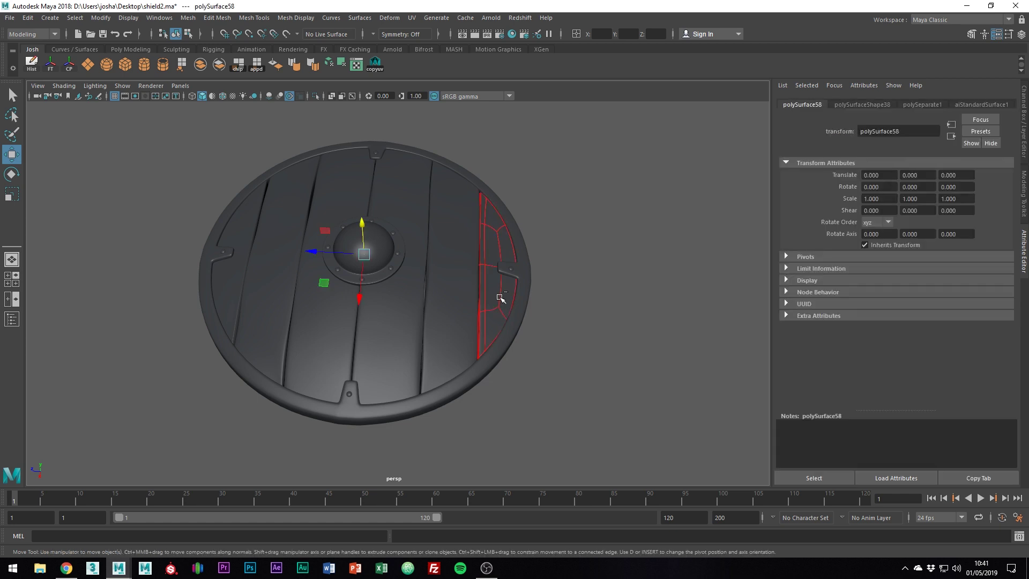
pyautogui.hotkey('ctrl', '1')
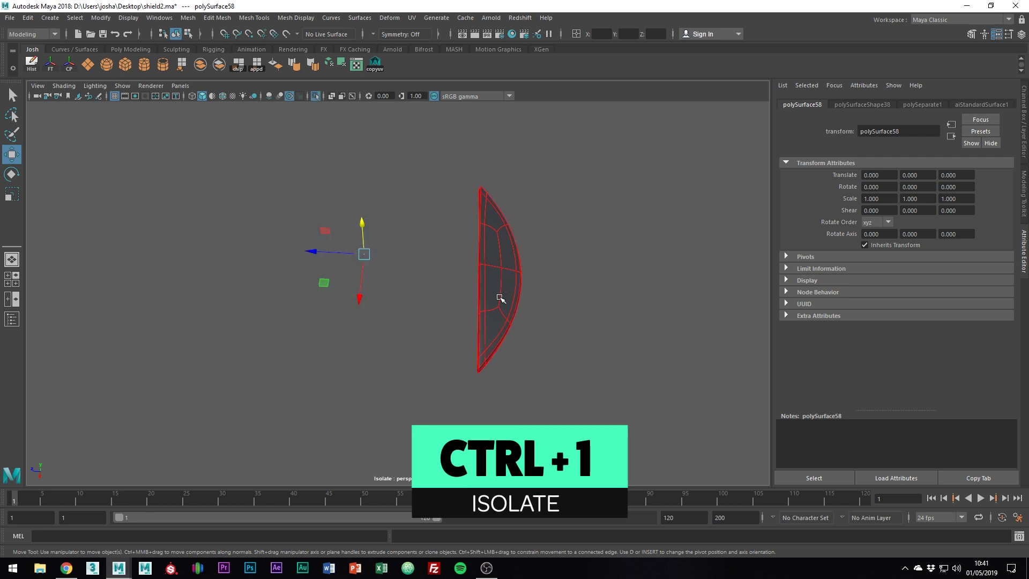
pyautogui.keyDown('alt'); pyautogui.moveTo(501, 298); pyautogui.dragTo(492, 279); pyautogui.keyUp('alt')
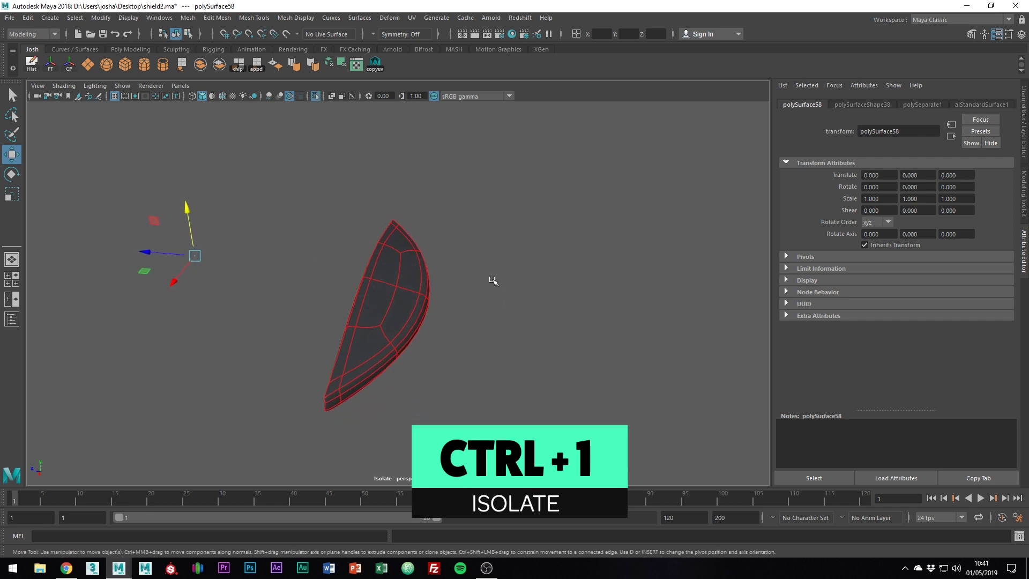
pyautogui.click(412, 18)
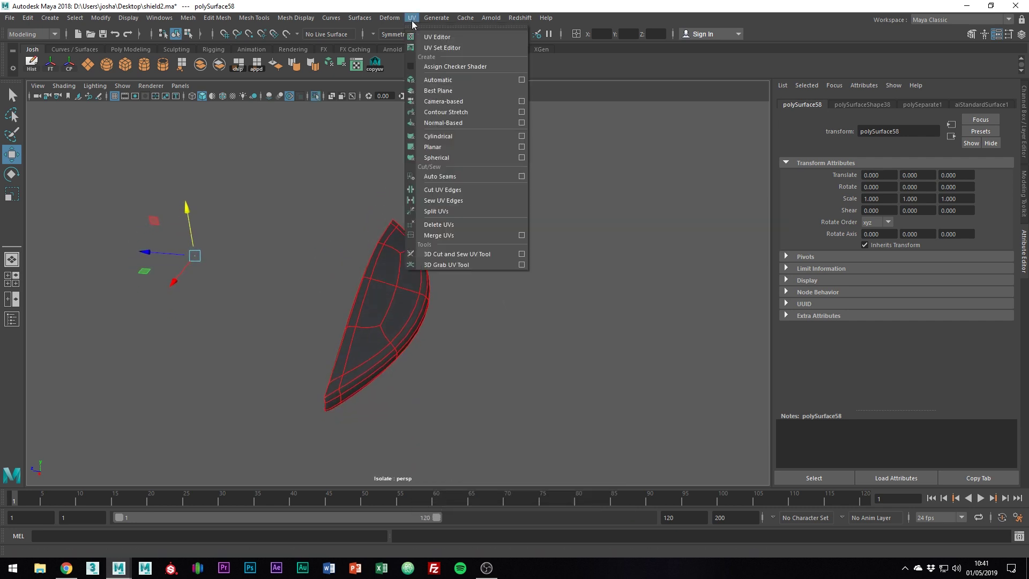
pyautogui.click(430, 79)
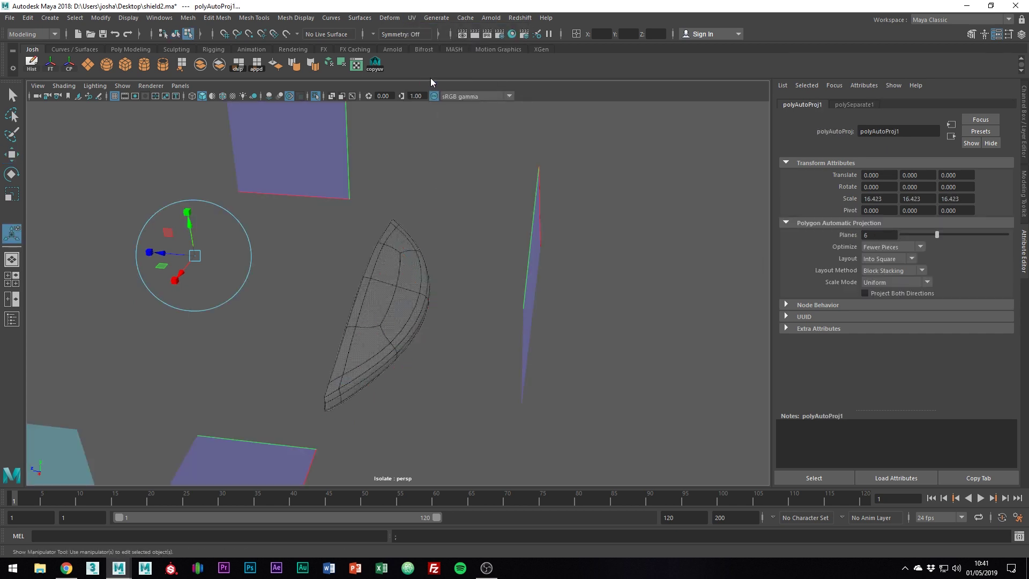
# Sew all of the plank's UV pieces together into one shell in the UV Editor
pyautogui.click(360, 65)
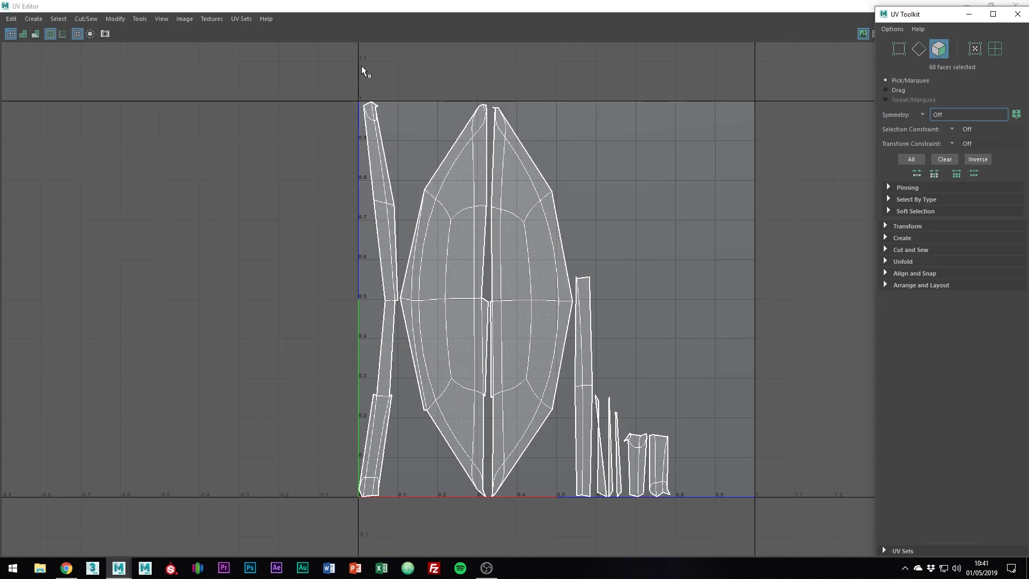
pyautogui.click(911, 250)
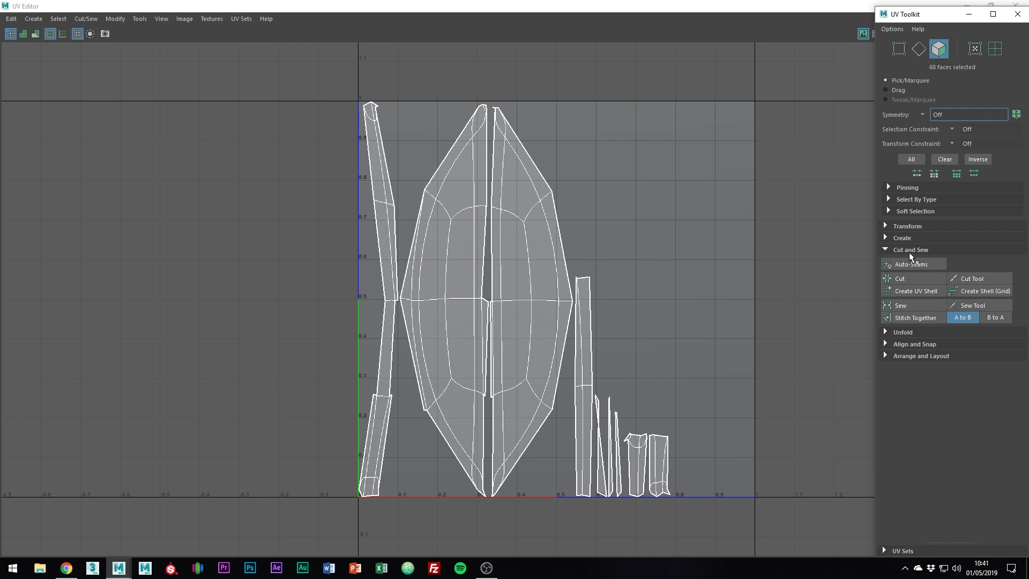
pyautogui.click(905, 302)
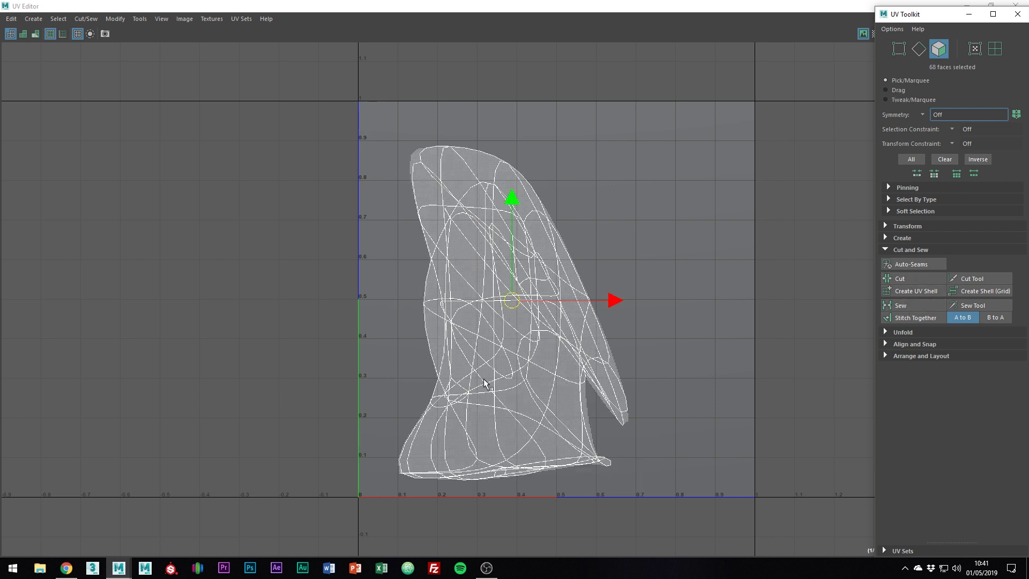
pyautogui.moveTo(907, 20); pyautogui.dragTo(1027, 146)
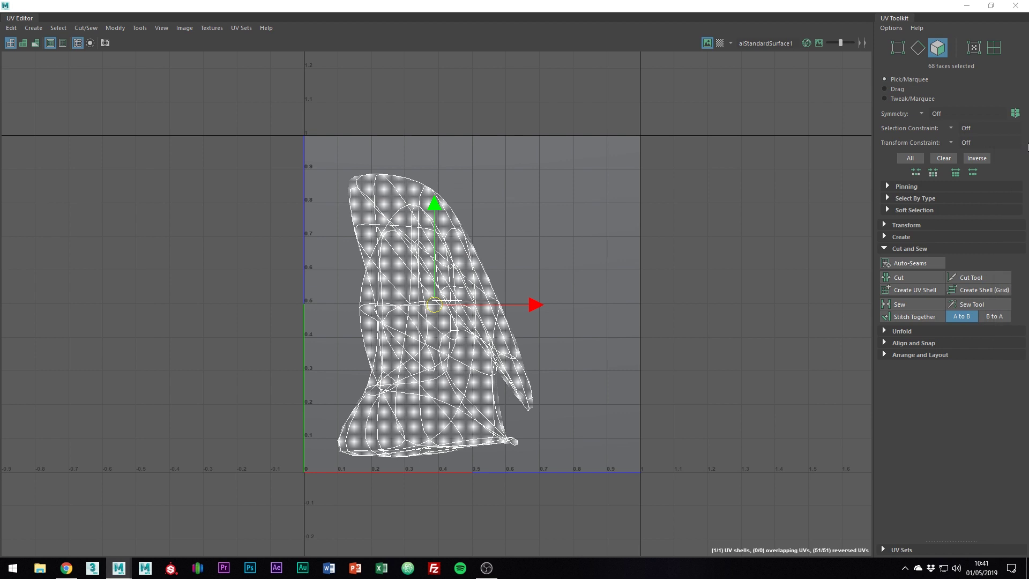
pyautogui.click(978, 7)
# Using the 3D Cut and Sew UV Tool, cut seams across the plank's pointed ends and along one curved outer edge
pyautogui.keyDown('alt'); pyautogui.moveTo(432, 299); pyautogui.dragTo(465, 262); pyautogui.keyUp('alt')
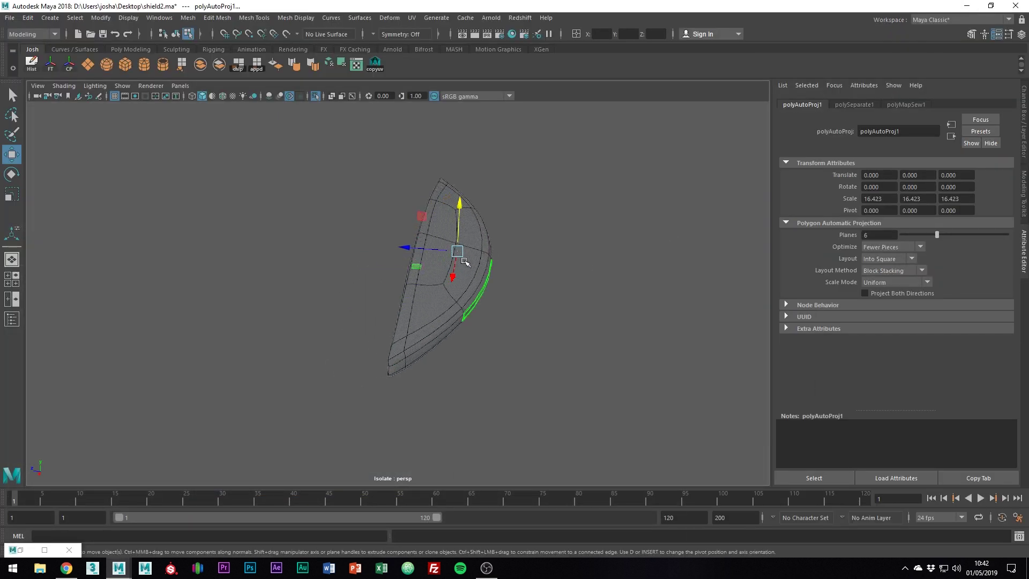
pyautogui.moveTo(465, 261); pyautogui.dragTo(509, 244, button='right')
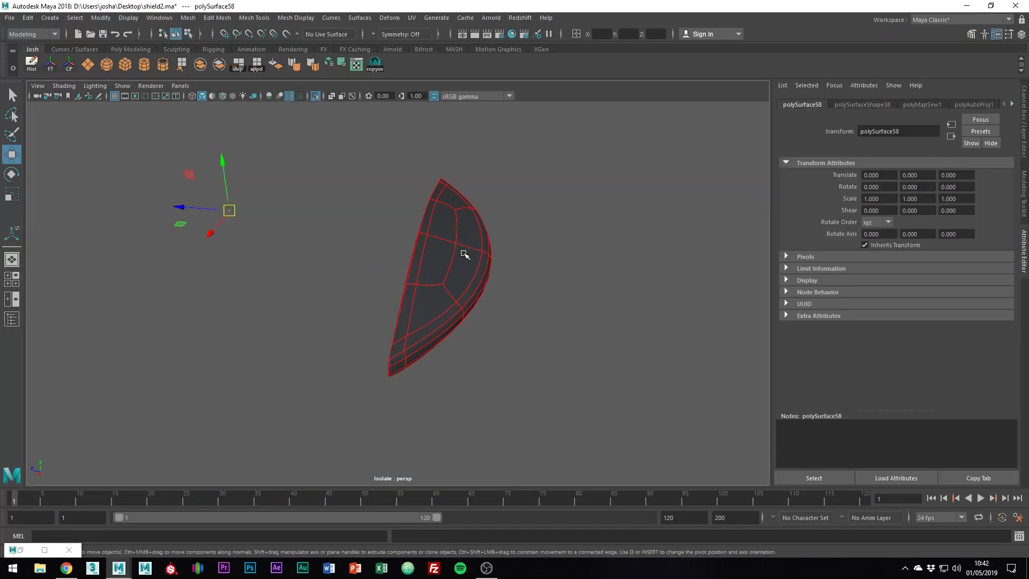
pyautogui.click(411, 17)
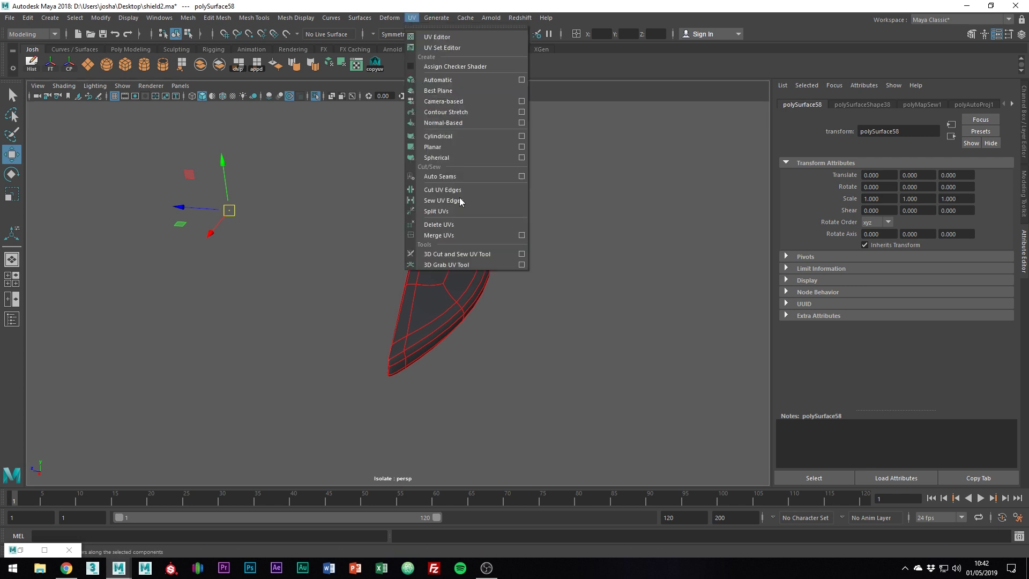
pyautogui.click(466, 254)
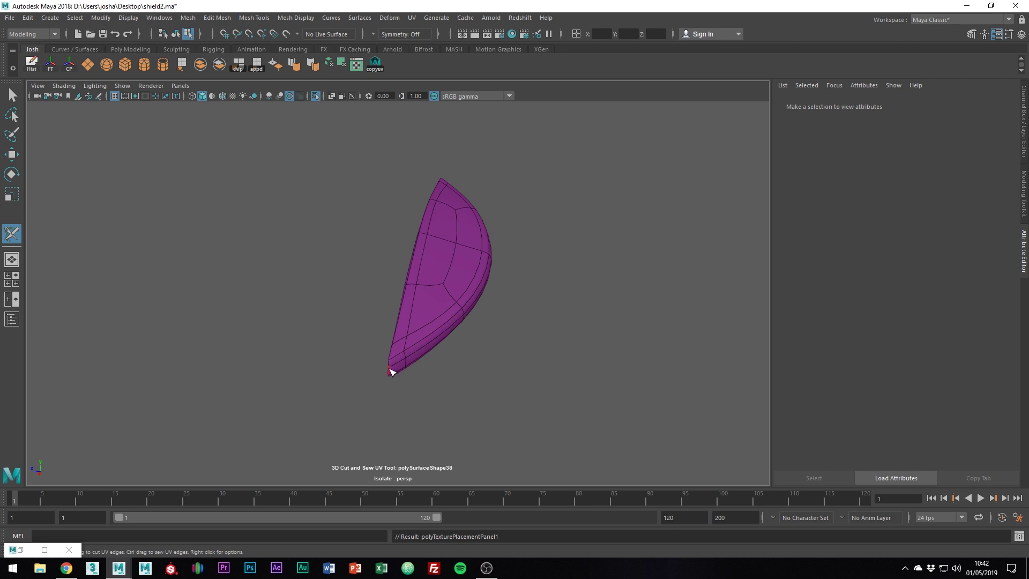
pyautogui.keyDown('alt'); pyautogui.moveTo(391, 372); pyautogui.dragTo(454, 320); pyautogui.keyUp('alt')
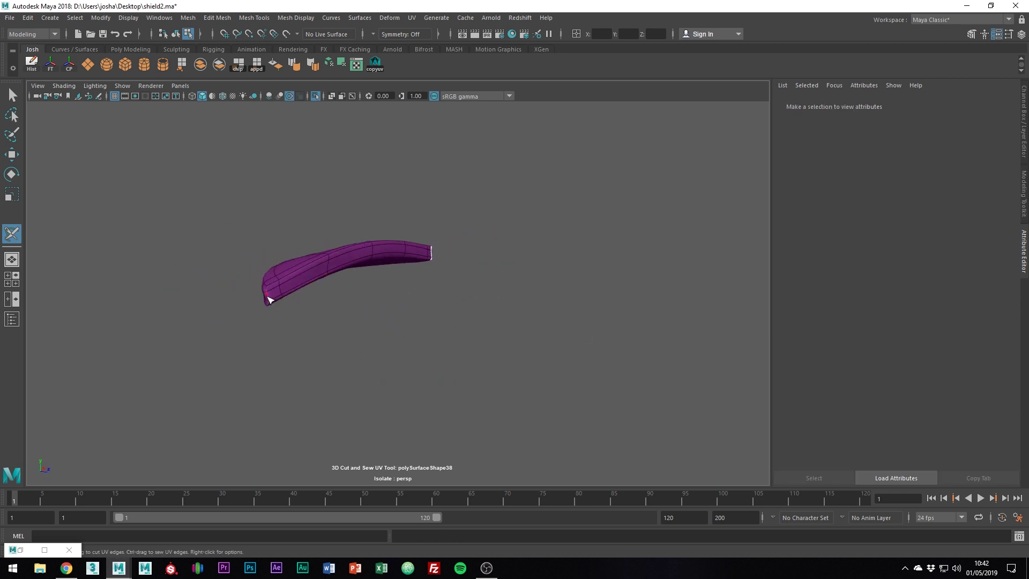
pyautogui.keyDown('alt'); pyautogui.moveTo(268, 297); pyautogui.dragTo(556, 303); pyautogui.keyUp('alt')
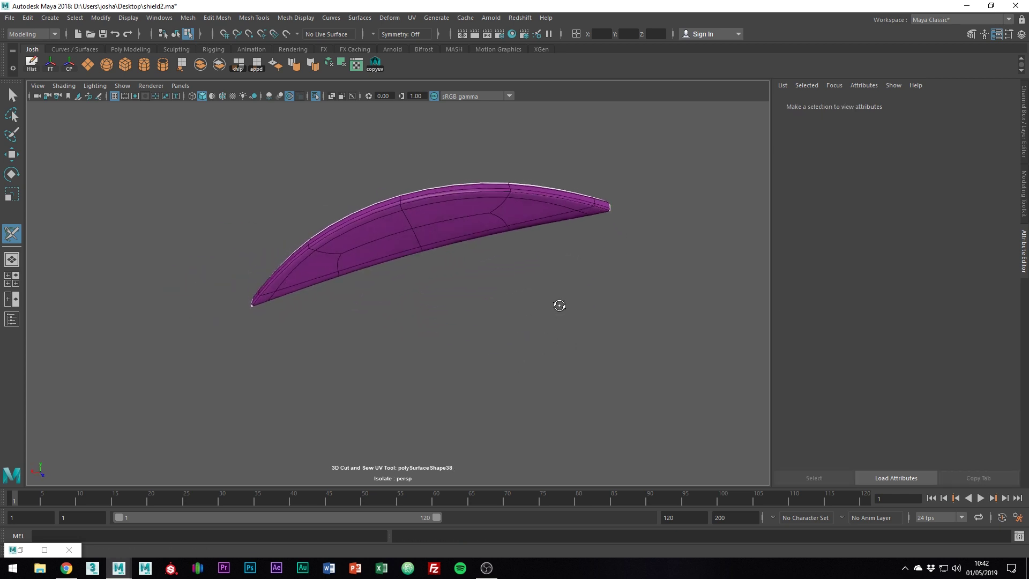
# Cut the UV seam along the other curved outer edge to separate the side strip, and leave the cutting tool
pyautogui.click(570, 201)
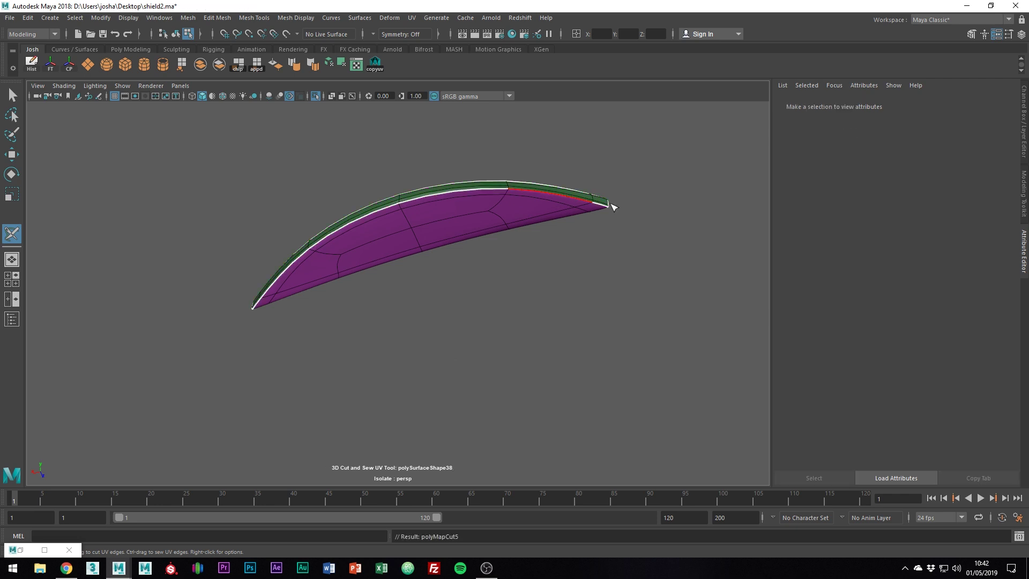
pyautogui.keyDown('alt'); pyautogui.moveTo(613, 207); pyautogui.dragTo(482, 294); pyautogui.keyUp('alt')
pyautogui.keyDown('alt'); pyautogui.moveTo(484, 284); pyautogui.dragTo(541, 278, button='middle'); pyautogui.keyUp('alt')
pyautogui.keyDown('alt'); pyautogui.moveTo(541, 278); pyautogui.dragTo(569, 279, button='right'); pyautogui.keyUp('alt')
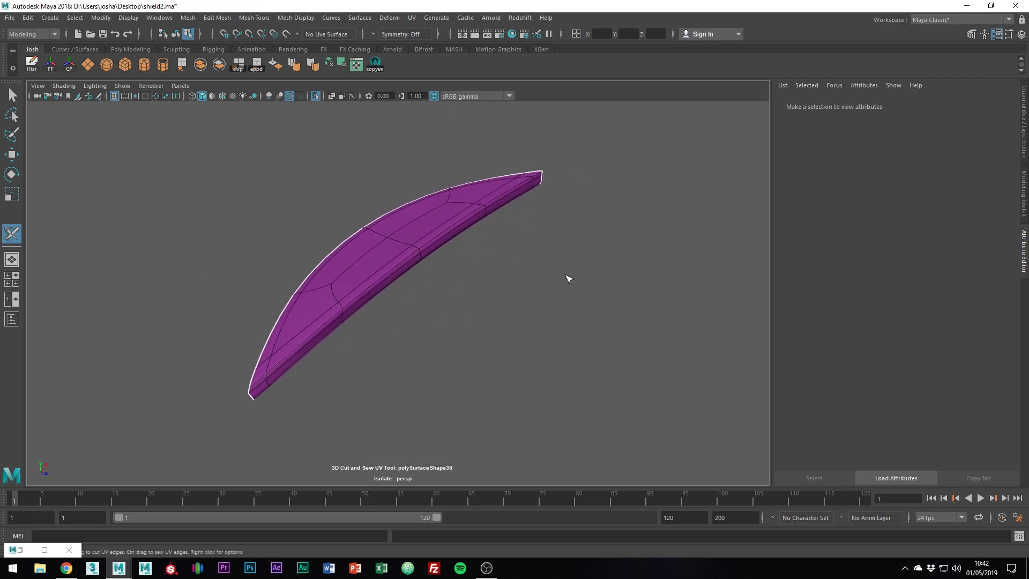
pyautogui.keyDown('alt'); pyautogui.moveTo(378, 275); pyautogui.dragTo(498, 176); pyautogui.keyUp('alt')
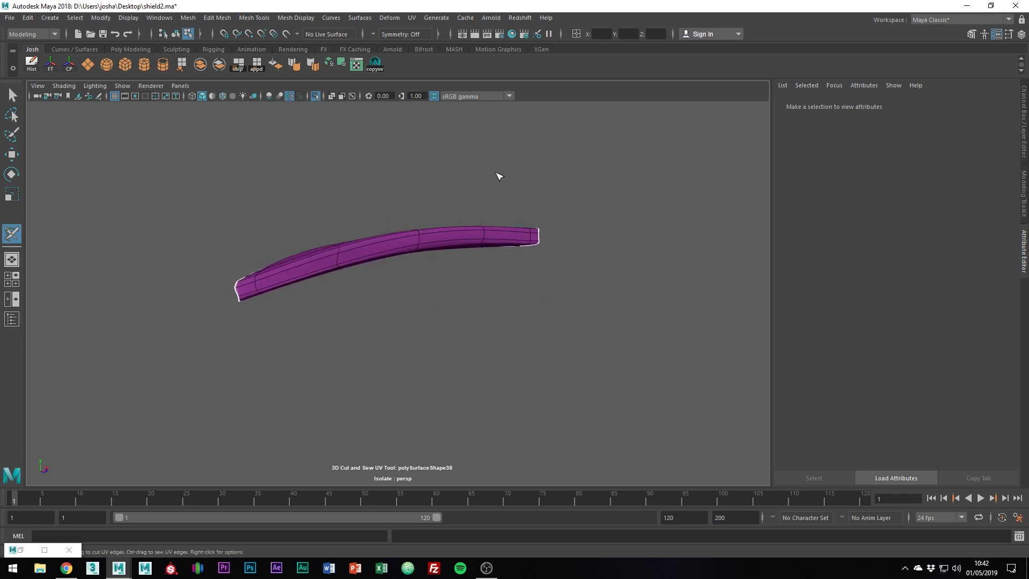
pyautogui.keyDown('alt'); pyautogui.moveTo(533, 276); pyautogui.dragTo(544, 299); pyautogui.keyUp('alt')
pyautogui.press('w')
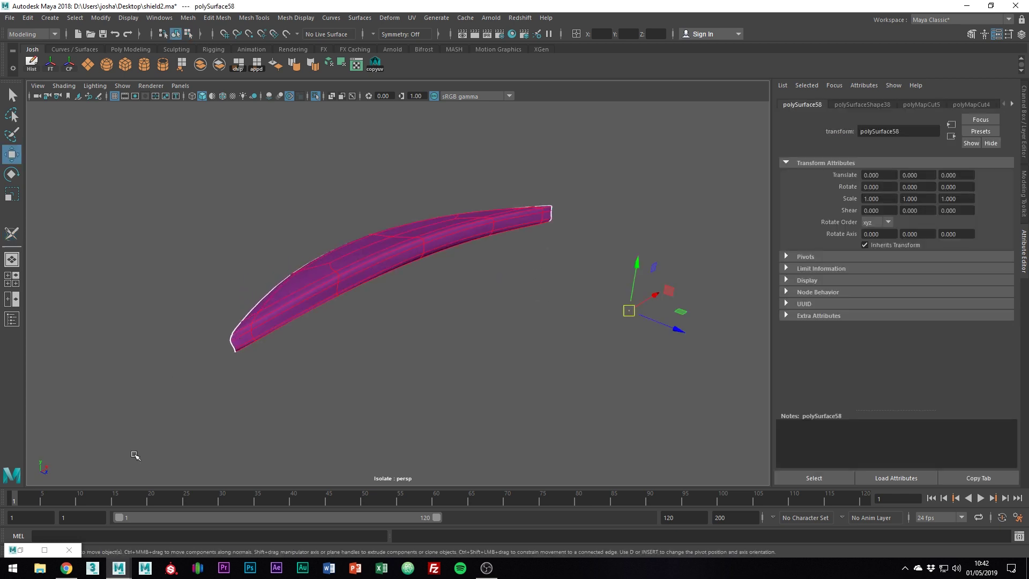
# Unfold the plank's UV shells in the UV Editor
pyautogui.doubleClick(34, 551)
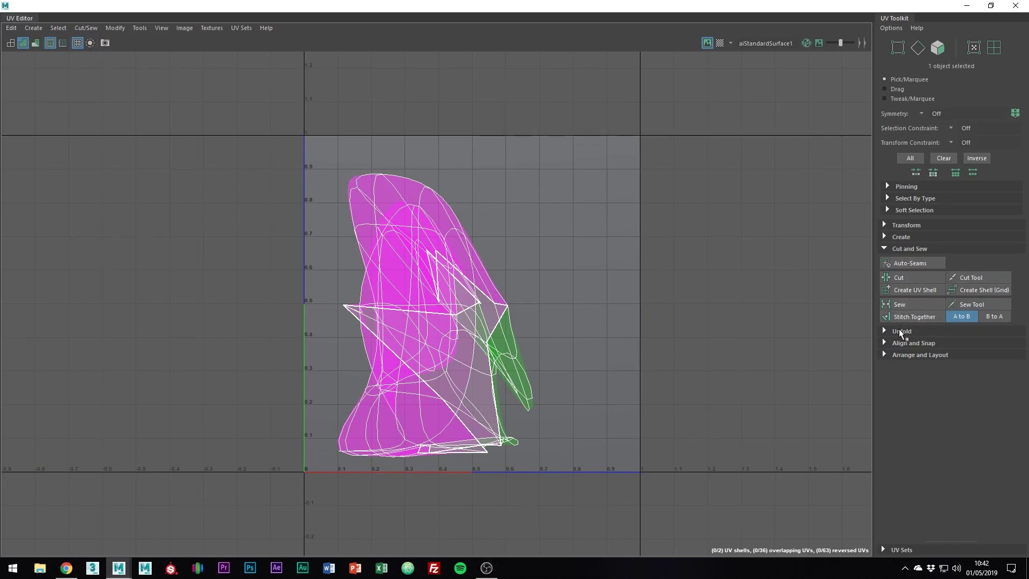
pyautogui.click(900, 331)
pyautogui.click(902, 357)
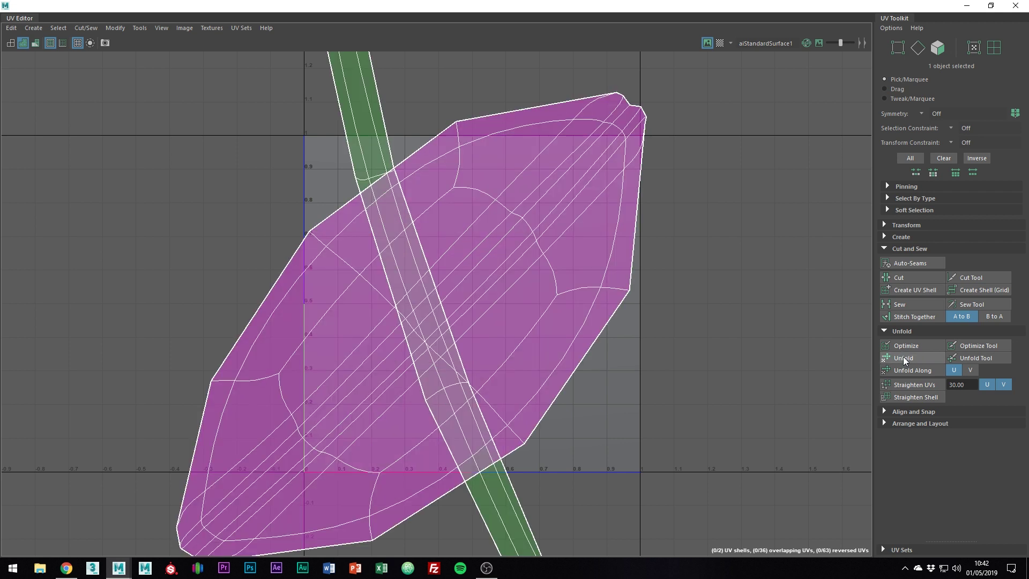
pyautogui.scroll(-3, 689, 267)
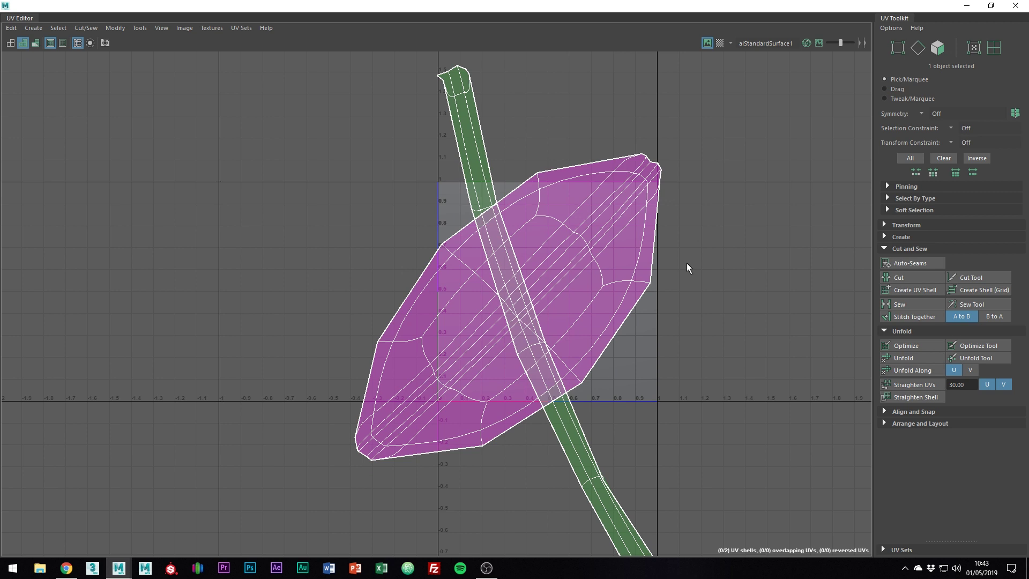
# Rotate the side strip's UV shell roughly upright and move it clear of the large plank shell
pyautogui.moveTo(476, 139); pyautogui.dragTo(431, 119, button='right')
pyautogui.click(552, 177)
pyautogui.scroll(-1, 544, 153)
pyautogui.press('e')
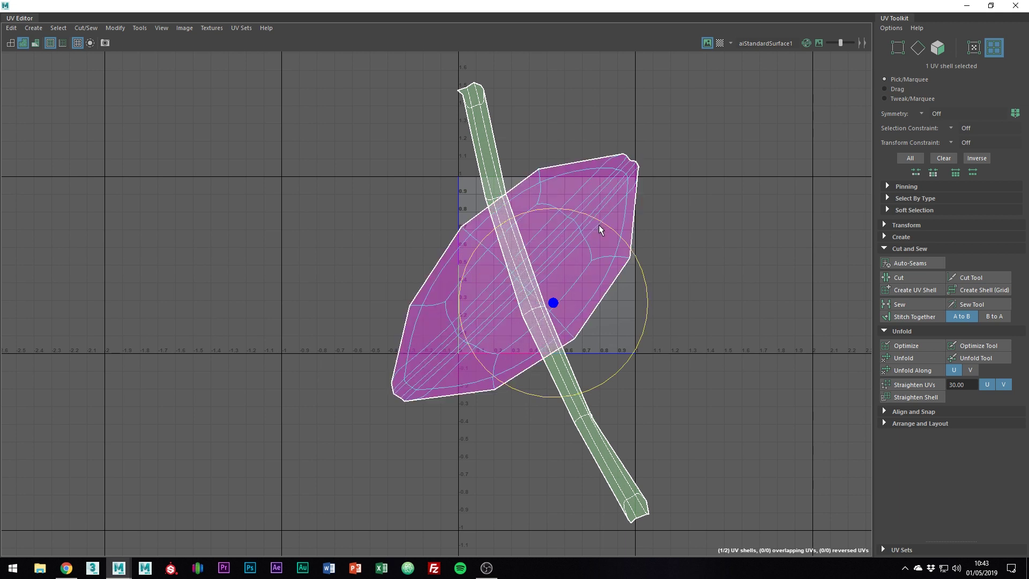
pyautogui.moveTo(602, 225); pyautogui.dragTo(635, 247)
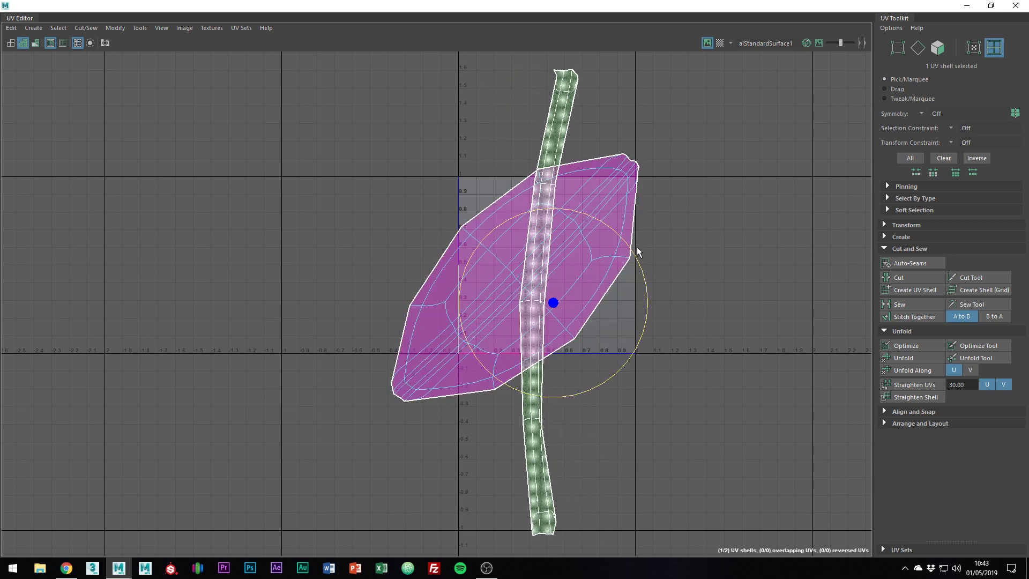
pyautogui.press('w')
pyautogui.moveTo(604, 303); pyautogui.dragTo(786, 282)
pyautogui.keyDown('alt'); pyautogui.moveTo(786, 282); pyautogui.dragTo(753, 276, button='middle'); pyautogui.keyUp('alt')
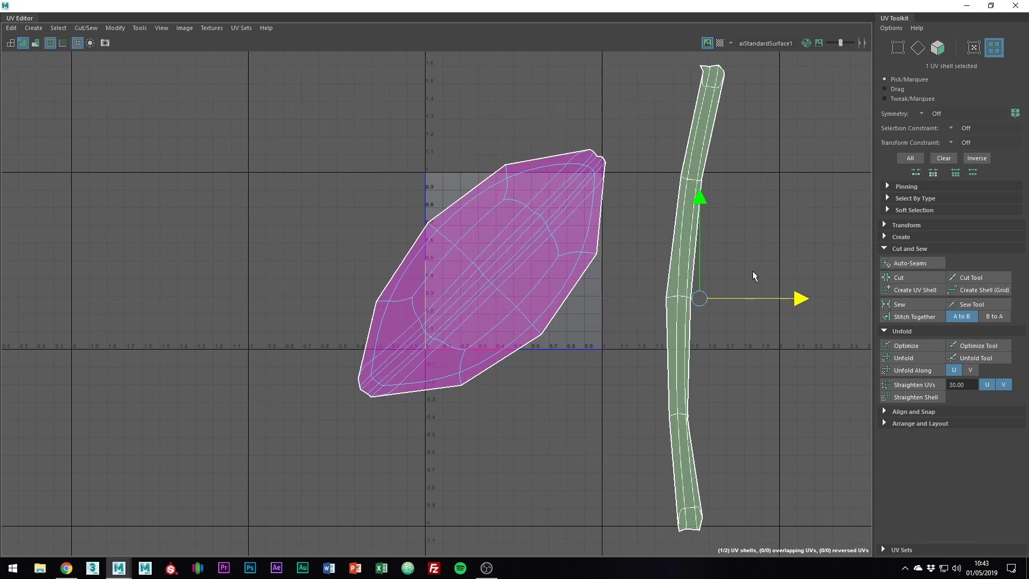
# Straighten the side strip's UVs in U and V and move the shell closer to the large one
pyautogui.click(922, 384)
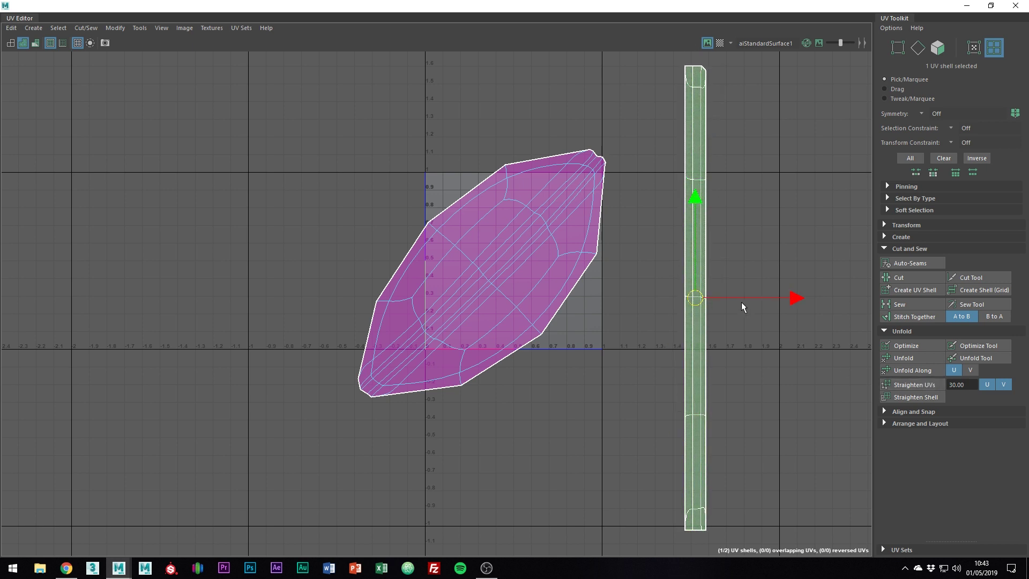
pyautogui.moveTo(741, 298); pyautogui.dragTo(694, 269)
pyautogui.keyDown('alt'); pyautogui.moveTo(694, 269); pyautogui.dragTo(701, 272, button='middle'); pyautogui.keyUp('alt')
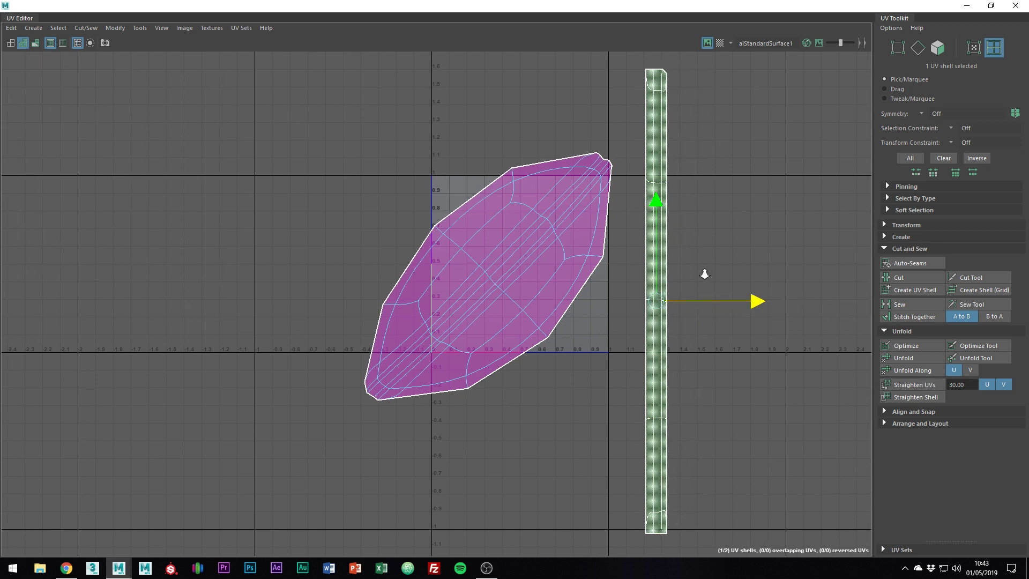
pyautogui.keyDown('alt'); pyautogui.moveTo(704, 272); pyautogui.dragTo(695, 272, button='right'); pyautogui.keyUp('alt')
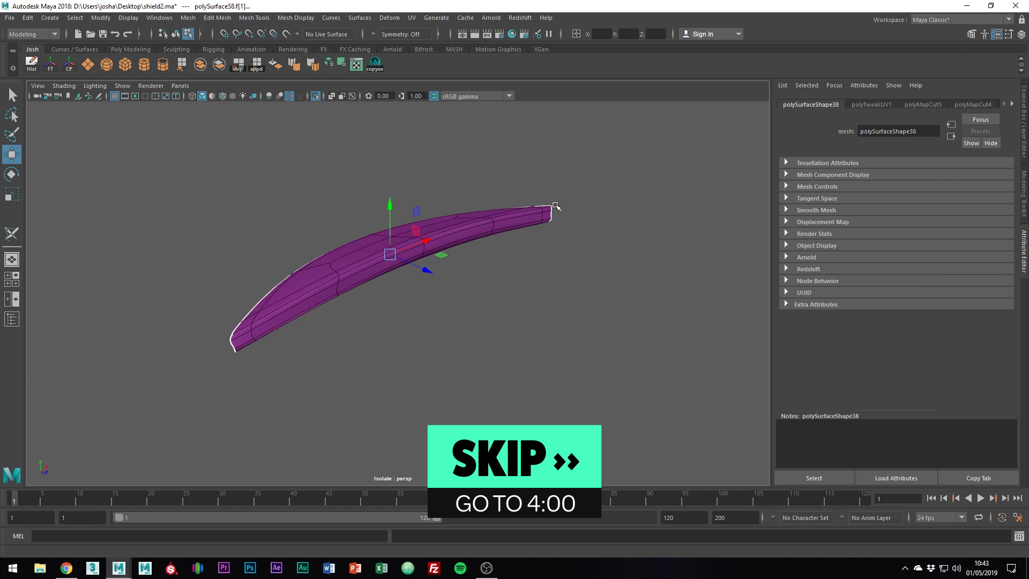
# Return to object mode, show the whole shield again and select the plank next to the unwrapped one
pyautogui.moveTo(468, 208); pyautogui.dragTo(530, 188, button='right')
pyautogui.hotkey('ctrl', '1')
pyautogui.scroll(-5, 482, 206)
pyautogui.keyDown('alt'); pyautogui.moveTo(588, 243); pyautogui.dragTo(452, 250); pyautogui.keyUp('alt')
pyautogui.click(370, 239)
pyautogui.keyDown('alt'); pyautogui.moveTo(402, 231); pyautogui.dragTo(545, 196, button='middle'); pyautogui.keyUp('alt')
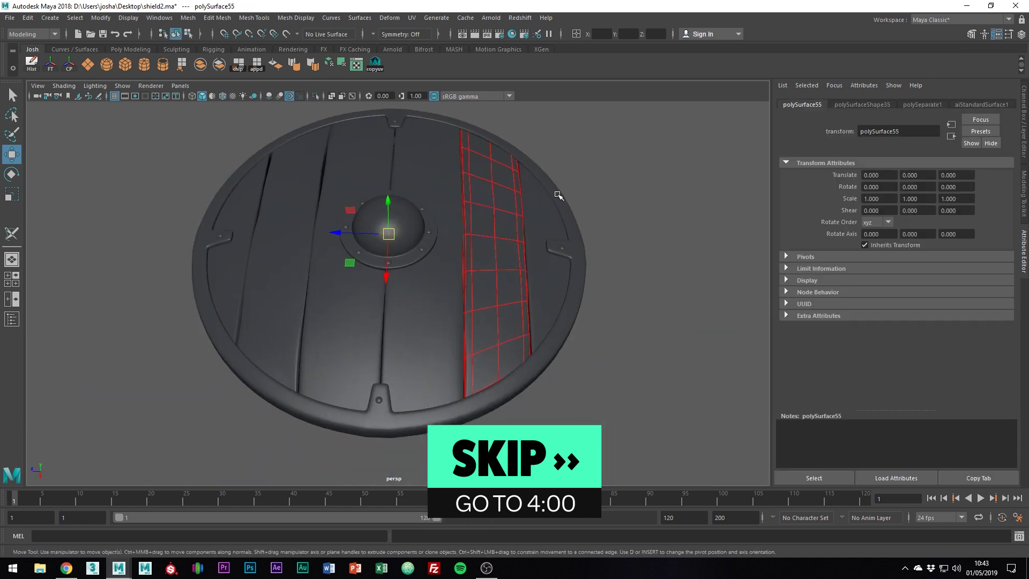
# Isolate the selected plank, apply an automatic UV projection and sew all its UVs together
pyautogui.hotkey('ctrl', '1')
pyautogui.keyDown('alt'); pyautogui.moveTo(567, 198); pyautogui.dragTo(507, 166); pyautogui.keyUp('alt')
pyautogui.press('space')
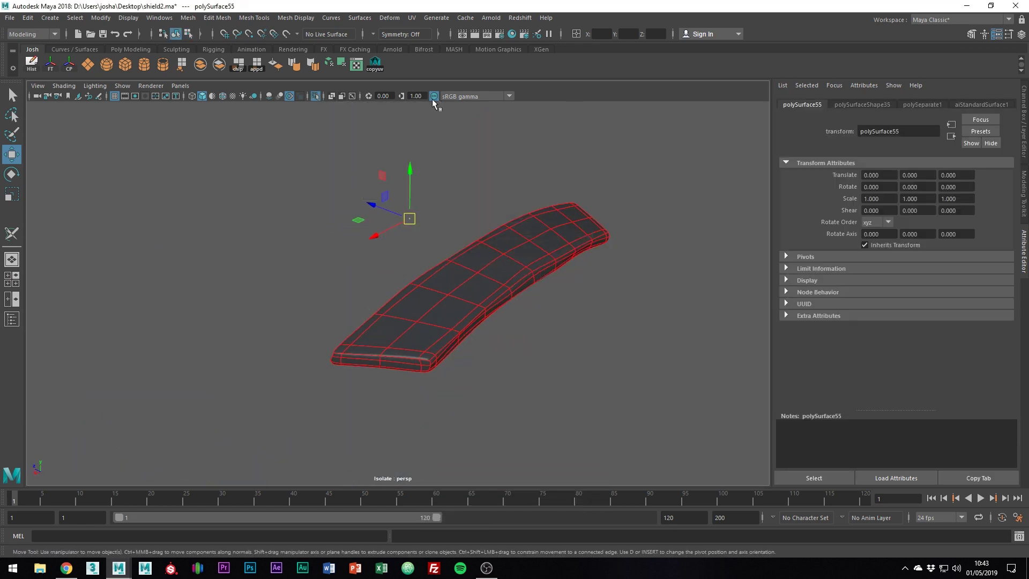
pyautogui.click(330, 63)
pyautogui.click(358, 67)
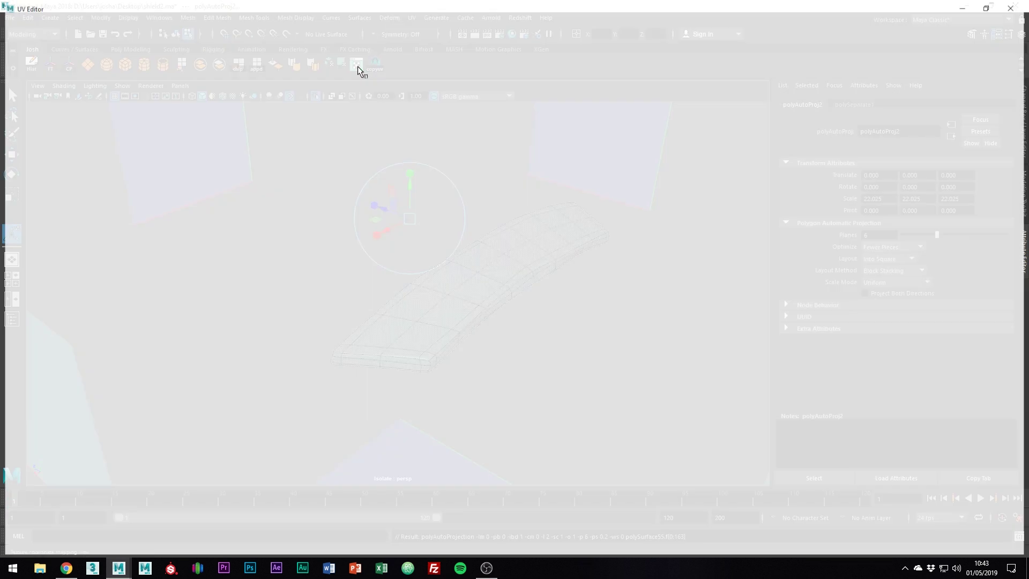
pyautogui.click(910, 304)
pyautogui.click(1012, 5)
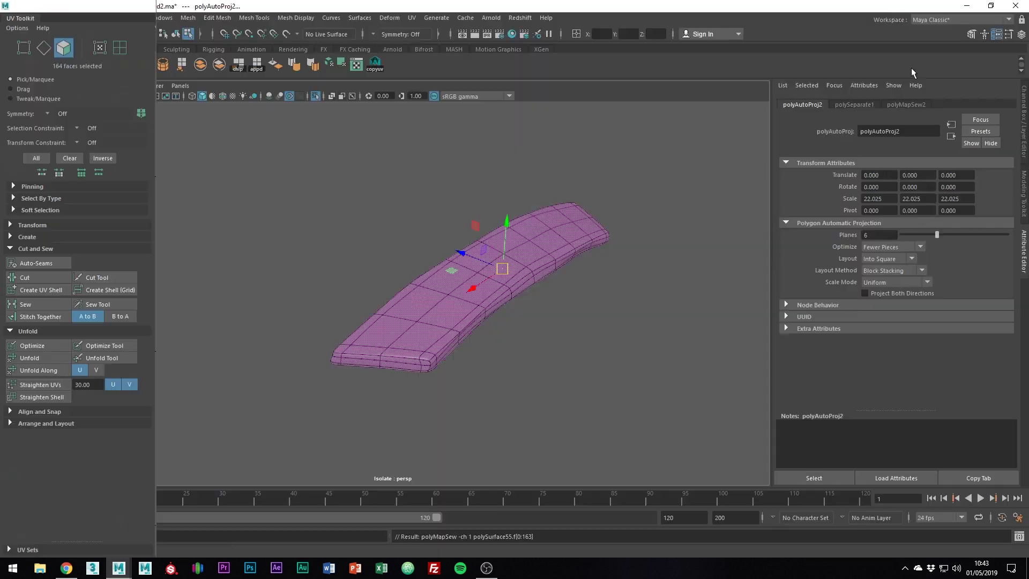
# Cut UV seams along the plank's short corner edges, end edges and one long edge with the 3D Cut and Sew UV Tool
pyautogui.moveTo(523, 248); pyautogui.dragTo(578, 194, button='right')
pyautogui.press('space')
pyautogui.moveTo(659, 236); pyautogui.dragTo(707, 473)
pyautogui.keyDown('alt'); pyautogui.moveTo(503, 375); pyautogui.dragTo(674, 336); pyautogui.keyUp('alt')
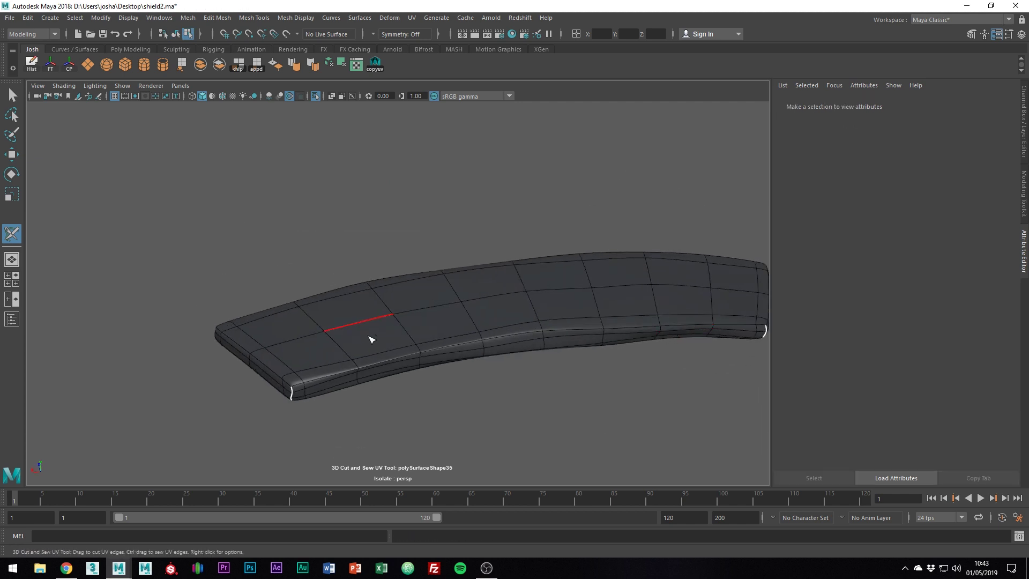
pyautogui.keyDown('alt'); pyautogui.moveTo(333, 377); pyautogui.dragTo(494, 362); pyautogui.keyUp('alt')
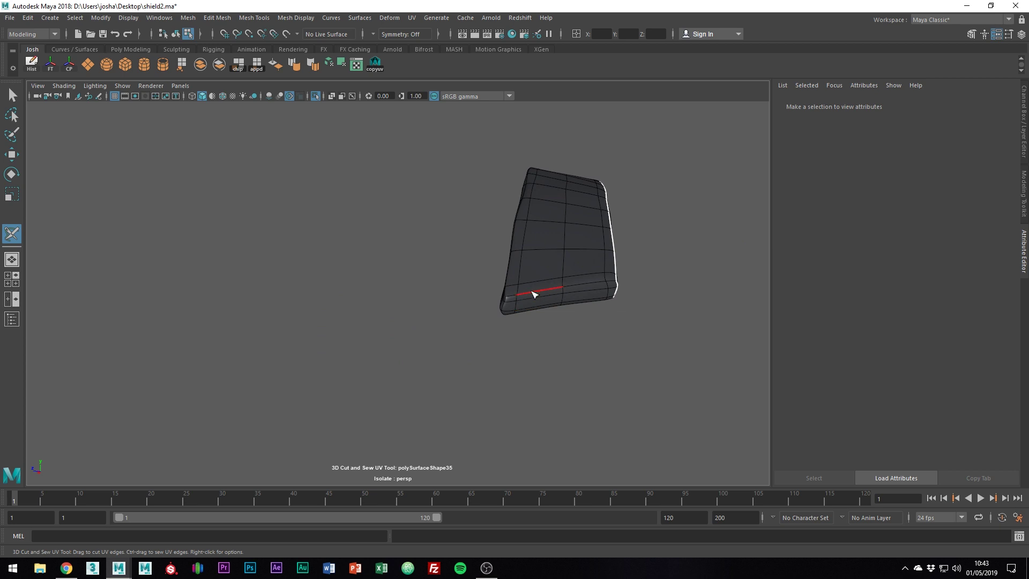
pyautogui.keyDown('alt'); pyautogui.moveTo(533, 294); pyautogui.dragTo(452, 316); pyautogui.keyUp('alt')
pyautogui.press('w')
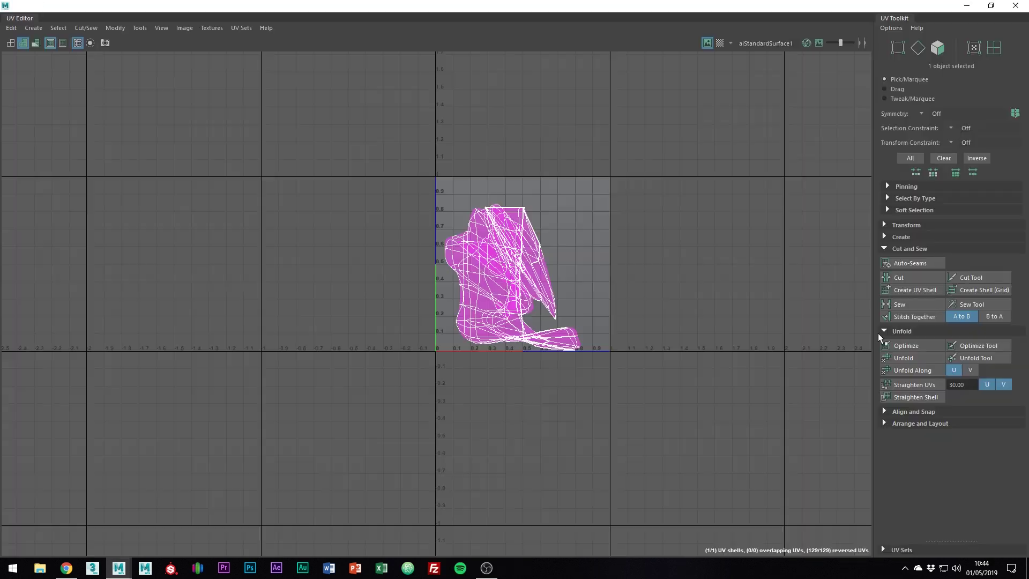
# Unfold the plank's UVs in the UV Editor and check the shell against the checker map
pyautogui.click(902, 358)
pyautogui.rightClick(552, 246)
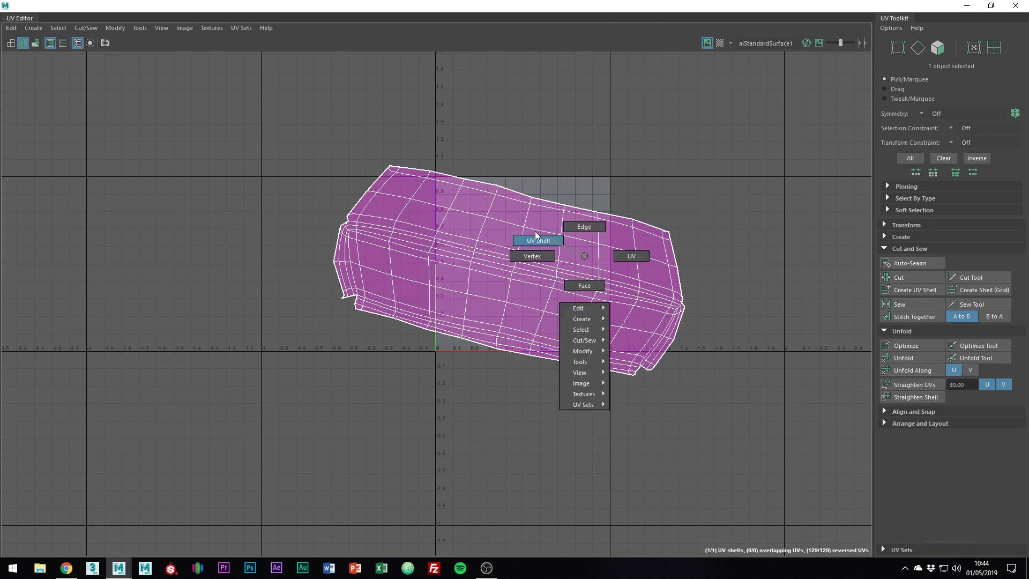
pyautogui.click(935, 370)
pyautogui.click(720, 43)
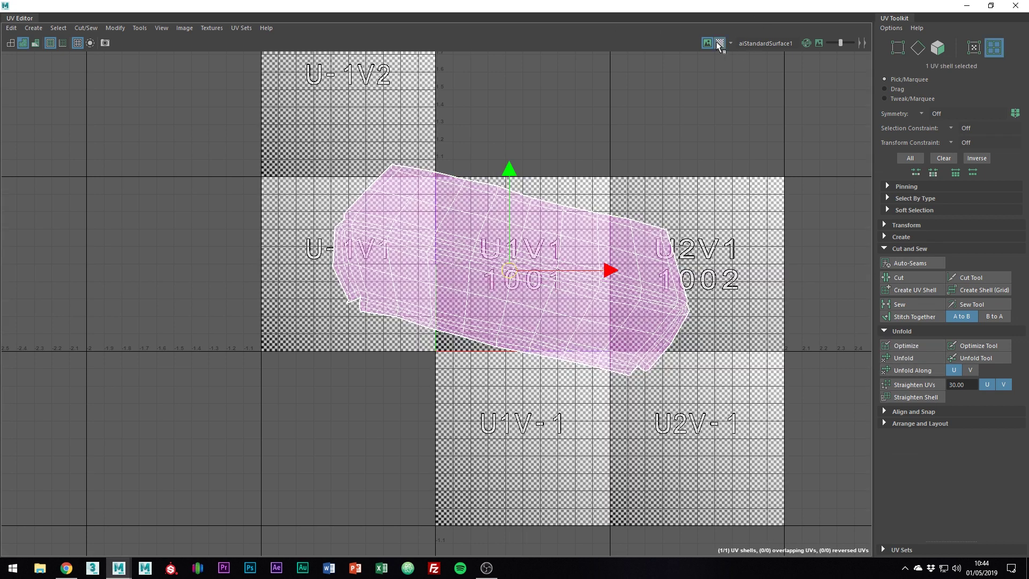
pyautogui.click(968, 6)
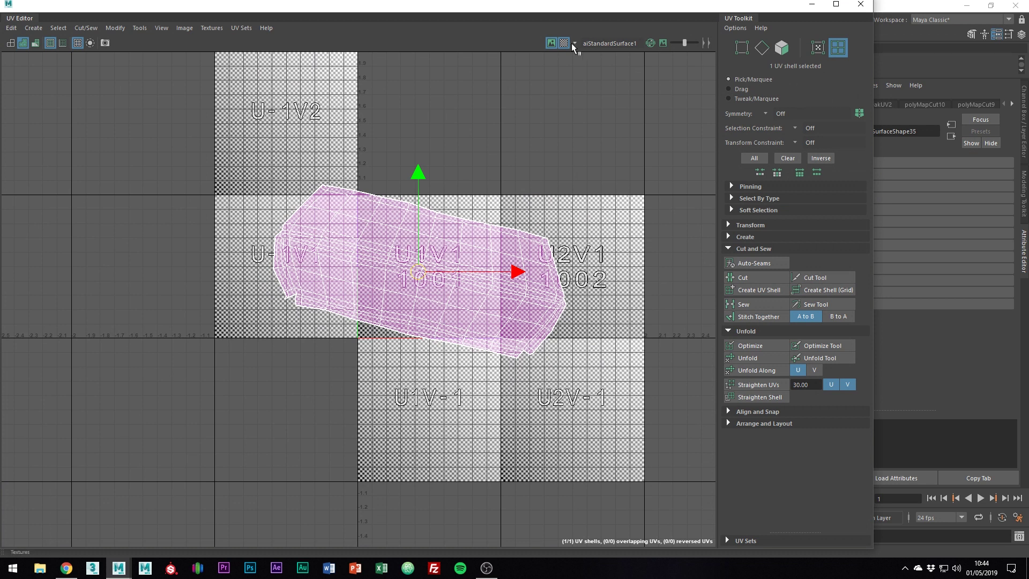
pyautogui.click(565, 44)
pyautogui.click(860, 9)
# Return to object mode, show the whole shield and isolate the plank beside the one just unfolded
pyautogui.moveTo(565, 200); pyautogui.dragTo(609, 187, button='right')
pyautogui.hotkey('ctrl', '1')
pyautogui.click(489, 271)
pyautogui.hotkey('ctrl', '1')
pyautogui.keyDown('alt'); pyautogui.moveTo(564, 279); pyautogui.dragTo(511, 310); pyautogui.keyUp('alt')
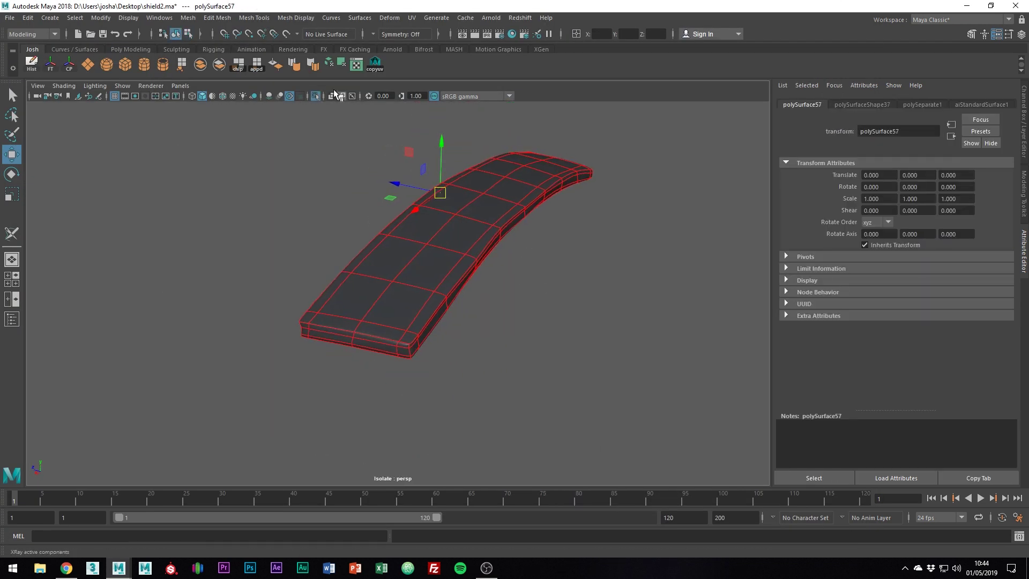
# Apply an automatic UV projection to the isolated middle plank and sew all its UVs together
pyautogui.click(329, 64)
pyautogui.click(357, 66)
pyautogui.click(770, 307)
pyautogui.click(809, 5)
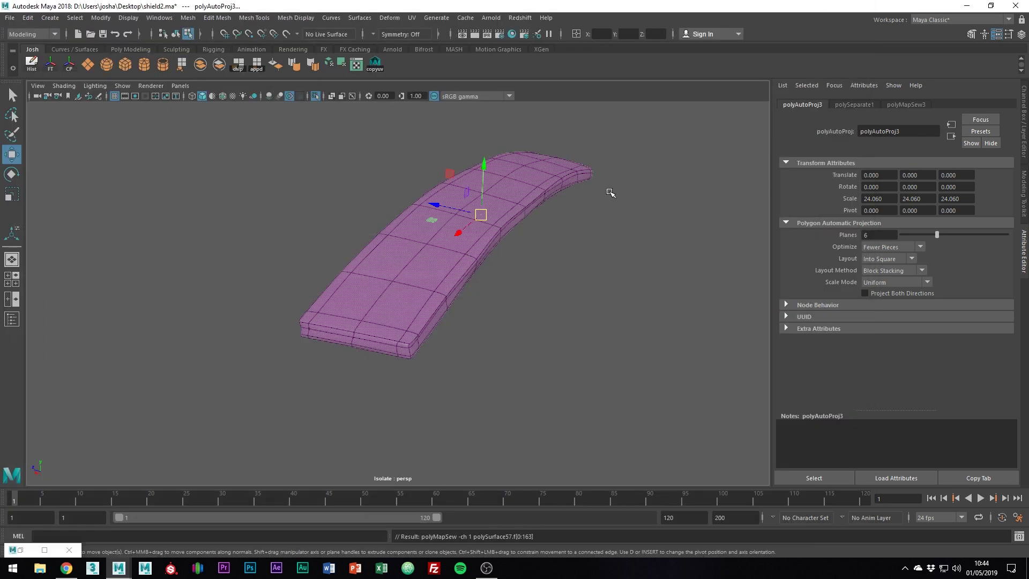
# Cut UV seams on the middle plank along its corner edges, one long top edge and the end edges
pyautogui.keyDown('alt'); pyautogui.moveTo(609, 191); pyautogui.dragTo(595, 239); pyautogui.keyUp('alt')
pyautogui.moveTo(498, 215); pyautogui.dragTo(555, 177, button='right')
pyautogui.press('space')
pyautogui.click(606, 220)
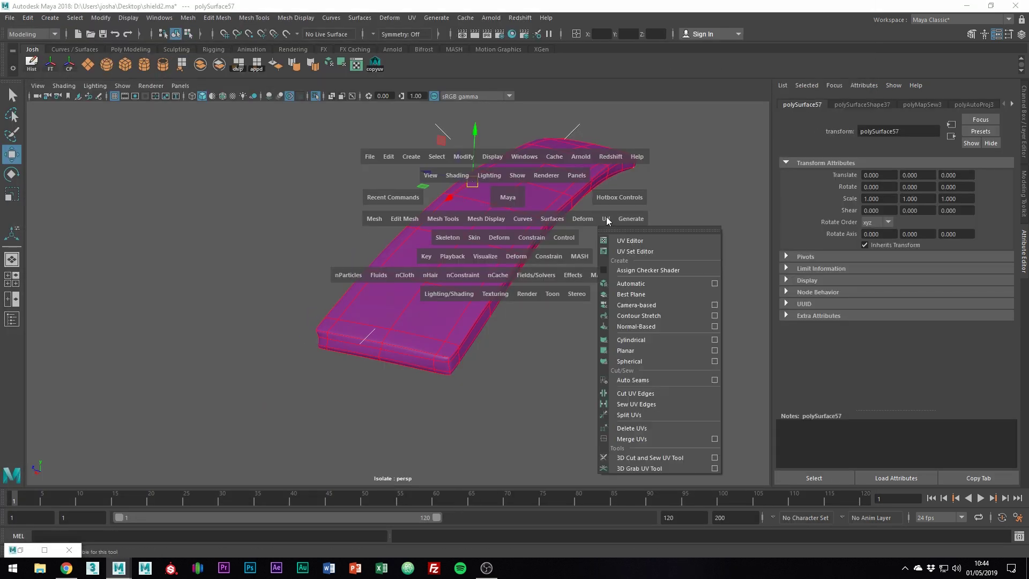
pyautogui.click(652, 456)
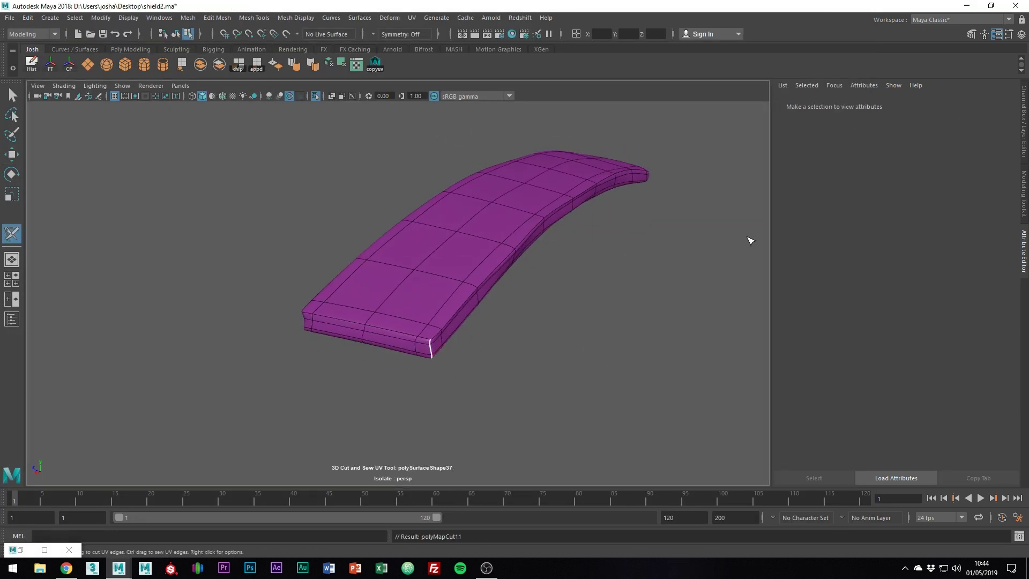
pyautogui.keyDown('alt'); pyautogui.moveTo(749, 240); pyautogui.dragTo(574, 247); pyautogui.keyUp('alt')
pyautogui.doubleClick(633, 269)
pyautogui.doubleClick(341, 343)
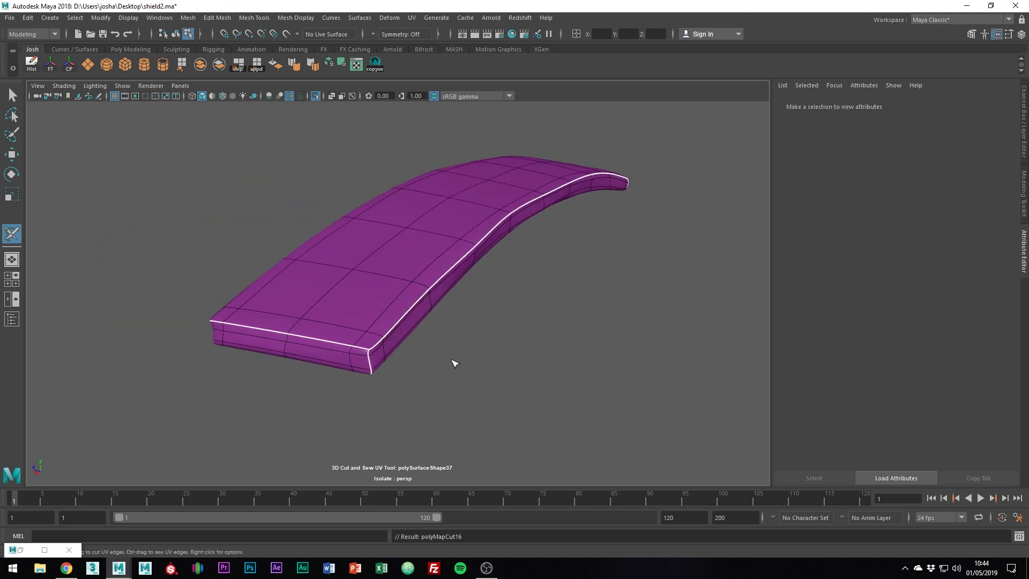
# Show the whole shield again and isolate the next plank that has no UV seams yet
pyautogui.hotkey('ctrl', '1')
pyautogui.press('w')
pyautogui.click(542, 188)
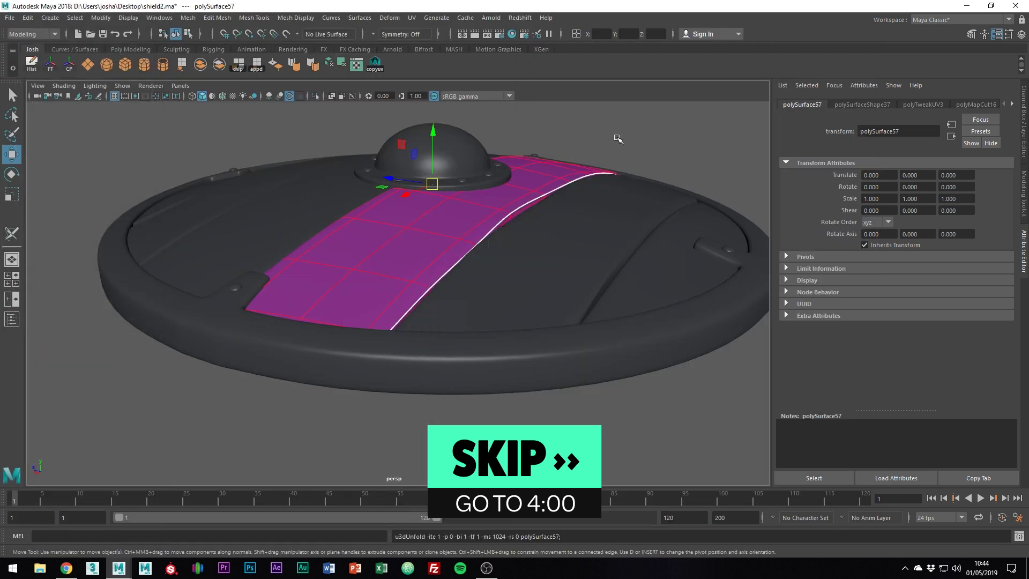
pyautogui.click(485, 208)
pyautogui.keyDown('alt'); pyautogui.moveTo(485, 208); pyautogui.dragTo(448, 279); pyautogui.keyUp('alt')
pyautogui.scroll(-4, 407, 289)
pyautogui.click(370, 309)
pyautogui.hotkey('ctrl', '1')
pyautogui.keyDown('alt'); pyautogui.moveTo(368, 309); pyautogui.dragTo(561, 323); pyautogui.keyUp('alt')
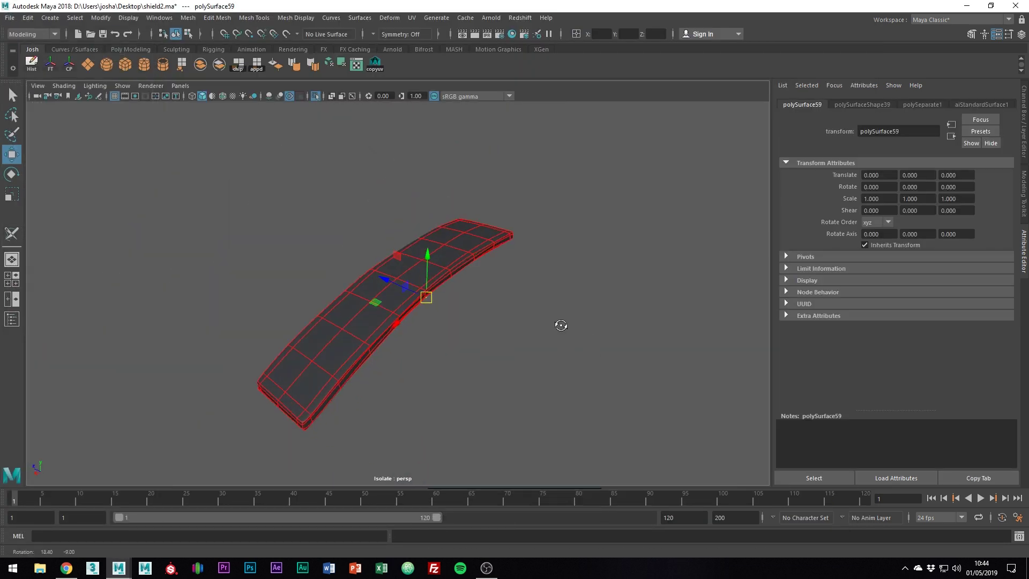
# Project UVs automatically onto this plank and sew its separate pieces into a single shell
pyautogui.keyDown('alt'); pyautogui.moveTo(560, 324); pyautogui.dragTo(593, 278, button='middle'); pyautogui.keyUp('alt')
pyautogui.click(342, 63)
pyautogui.click(356, 65)
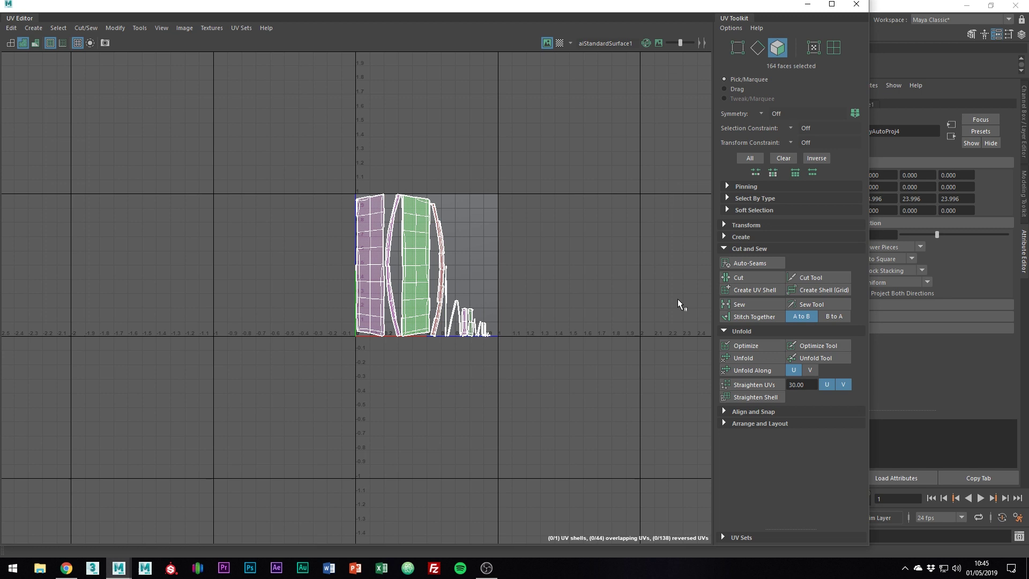
pyautogui.click(750, 304)
pyautogui.click(808, 4)
# Cut this plank's UV seams at its corner edges, along one long top edge and across its ends
pyautogui.moveTo(523, 228); pyautogui.dragTo(596, 194, button='right')
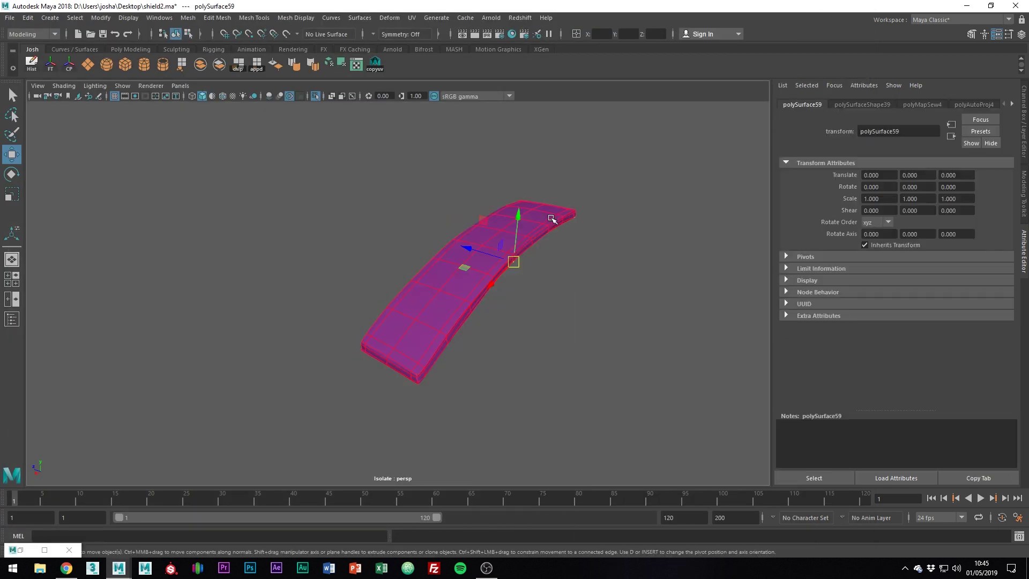
pyautogui.press('space')
pyautogui.click(645, 240)
pyautogui.click(711, 479)
pyautogui.keyDown('alt'); pyautogui.moveTo(584, 370); pyautogui.dragTo(541, 359); pyautogui.keyUp('alt')
pyautogui.scroll(3, 541, 359)
pyautogui.keyDown('alt'); pyautogui.moveTo(634, 327); pyautogui.dragTo(531, 367); pyautogui.keyUp('alt')
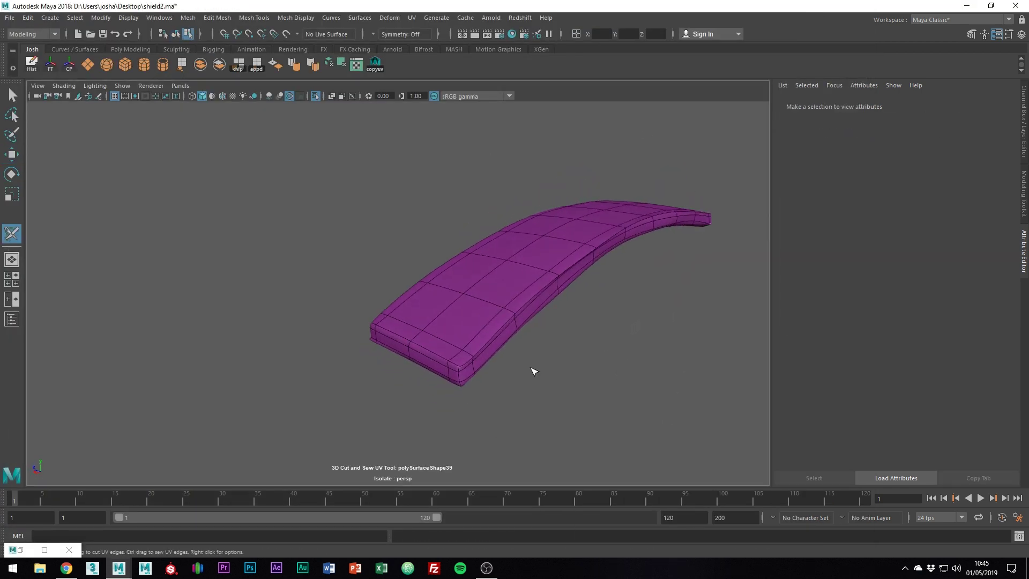
pyautogui.click(458, 376)
pyautogui.keyDown('alt'); pyautogui.moveTo(459, 380); pyautogui.dragTo(347, 344); pyautogui.keyUp('alt')
pyautogui.doubleClick(605, 310)
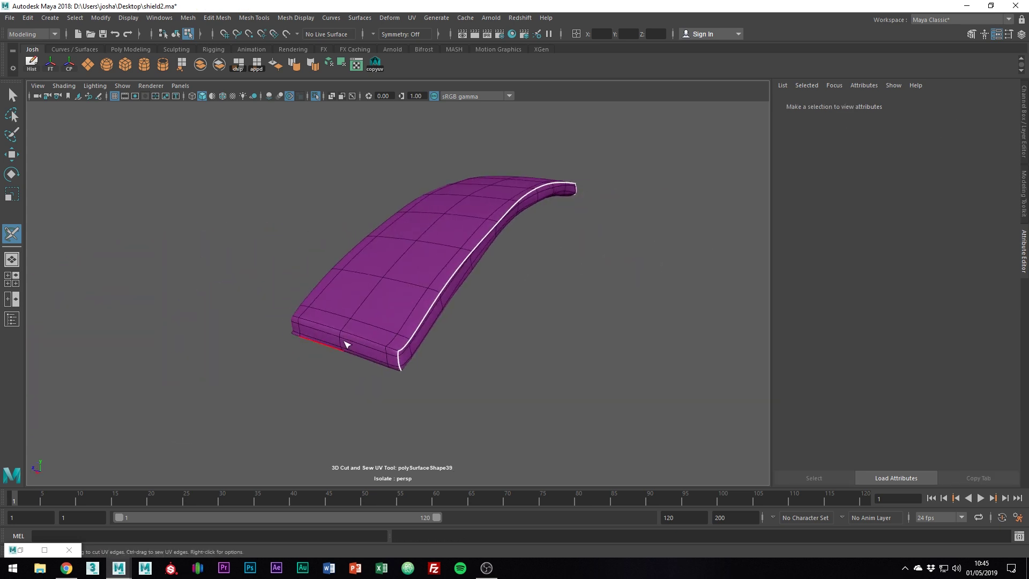
# Select the cut plank in object mode and unfold its UVs in the UV Editor
pyautogui.moveTo(422, 296); pyautogui.dragTo(465, 266, button='right')
pyautogui.click(465, 266)
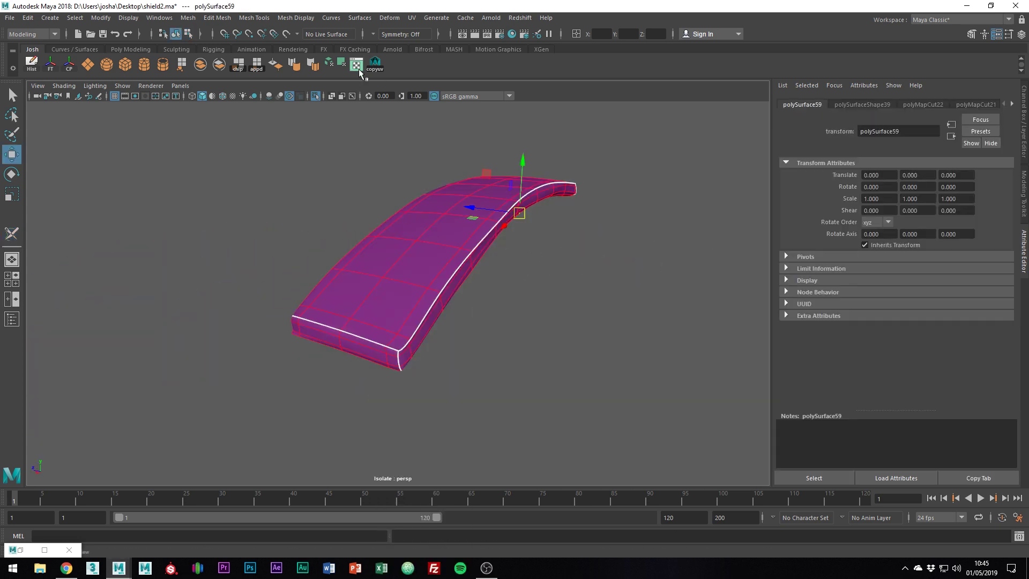
pyautogui.click(357, 65)
pyautogui.click(834, 6)
pyautogui.click(903, 357)
pyautogui.click(966, 6)
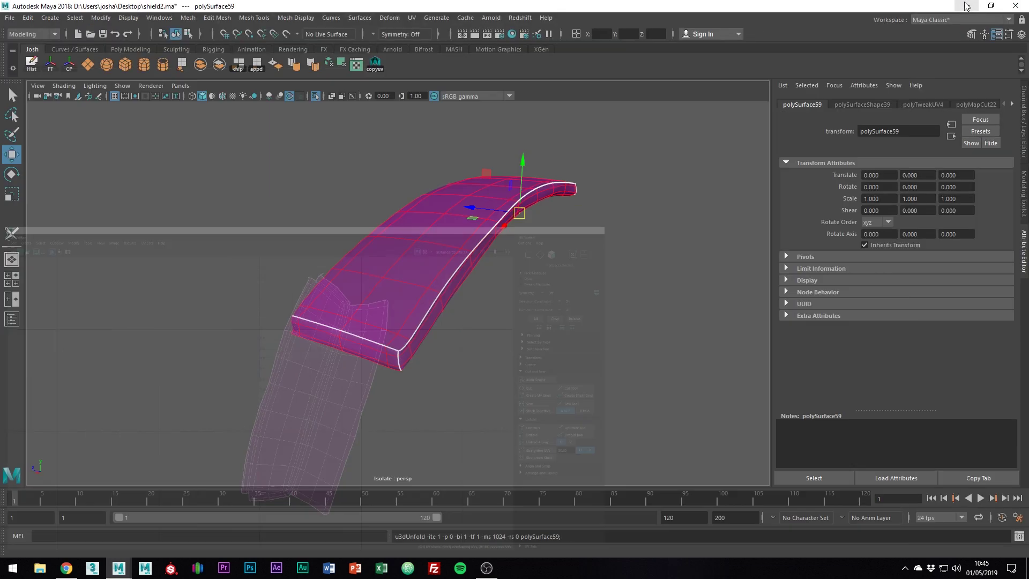
# Apply an automatic UV projection to the next isolated plank and sew all its edges
pyautogui.moveTo(458, 228); pyautogui.dragTo(533, 202, button='right')
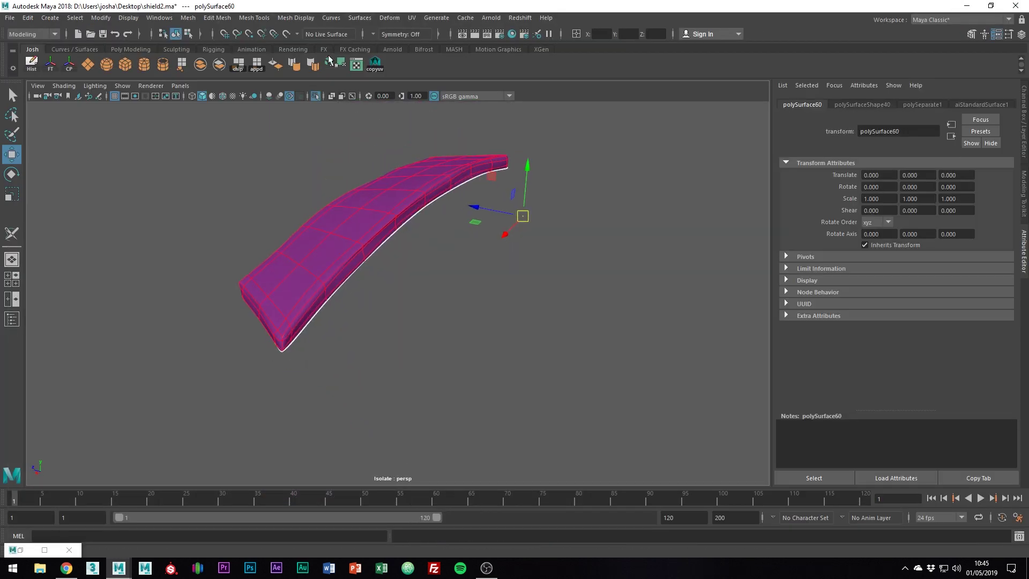
pyautogui.click(357, 64)
pyautogui.click(744, 301)
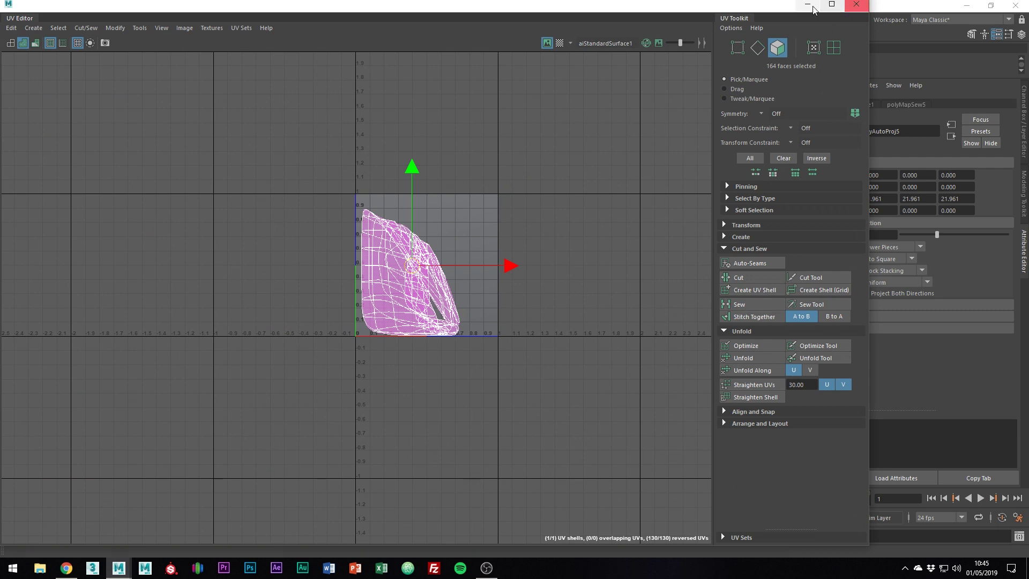
pyautogui.click(810, 5)
# Cut UV seams along this plank's long top edge, its corner edges and both end edges
pyautogui.moveTo(359, 236); pyautogui.dragTo(410, 219, button='right')
pyautogui.press('space')
pyautogui.moveTo(446, 282); pyautogui.dragTo(498, 523)
pyautogui.doubleClick(288, 333)
pyautogui.click(282, 344)
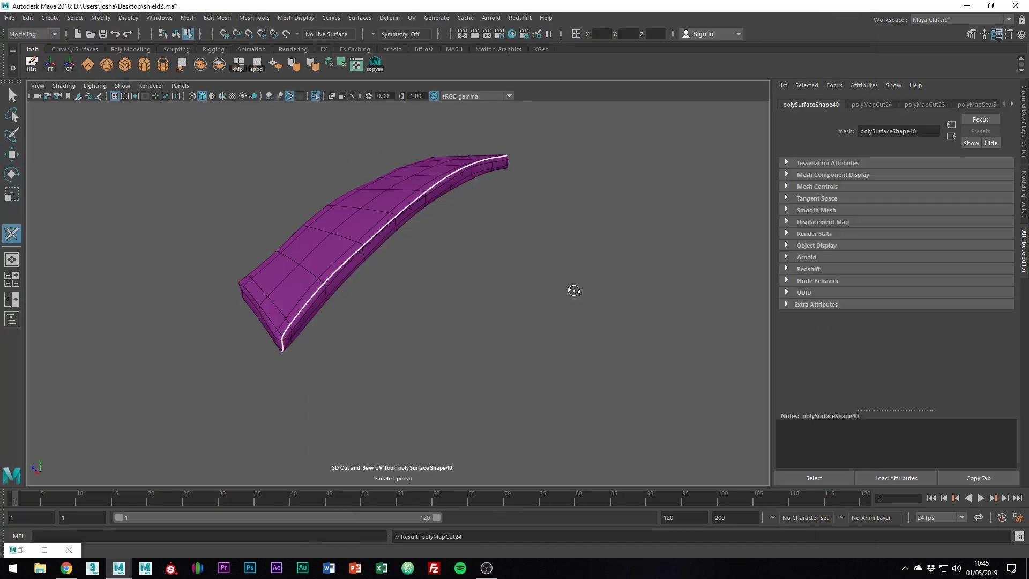
pyautogui.keyDown('alt'); pyautogui.moveTo(574, 291); pyautogui.dragTo(565, 293); pyautogui.keyUp('alt')
pyautogui.click(760, 303)
pyautogui.keyDown('alt'); pyautogui.moveTo(759, 302); pyautogui.dragTo(703, 313); pyautogui.keyUp('alt')
pyautogui.doubleClick(716, 269)
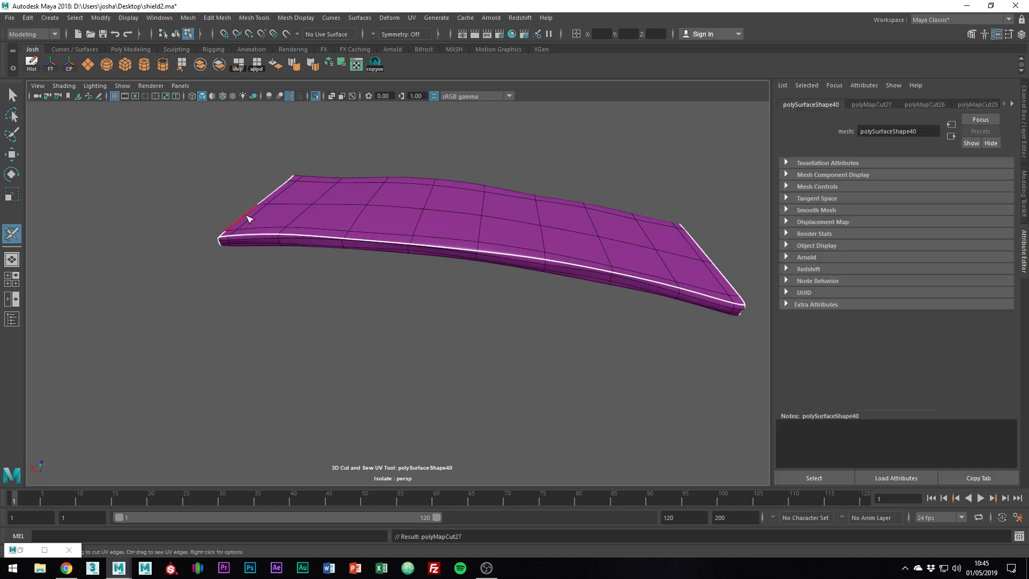
pyautogui.keyDown('alt'); pyautogui.moveTo(246, 215); pyautogui.dragTo(332, 211); pyautogui.keyUp('alt')
# Select the plank in object mode, then unfold and optimize its UVs
pyautogui.press('w')
pyautogui.moveTo(333, 211); pyautogui.dragTo(370, 185, button='right')
pyautogui.click(371, 185)
pyautogui.click(356, 64)
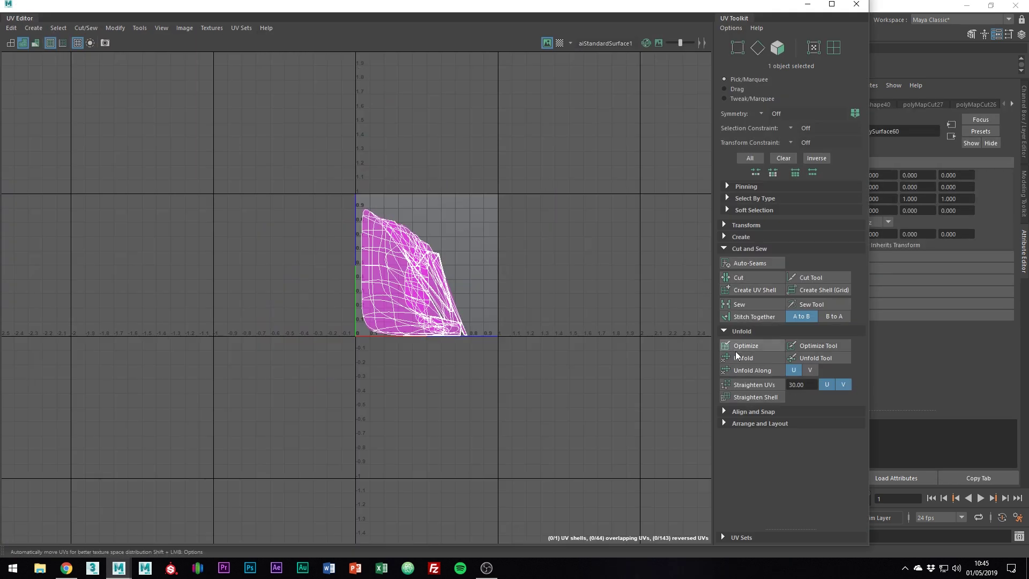
pyautogui.click(738, 357)
pyautogui.click(753, 346)
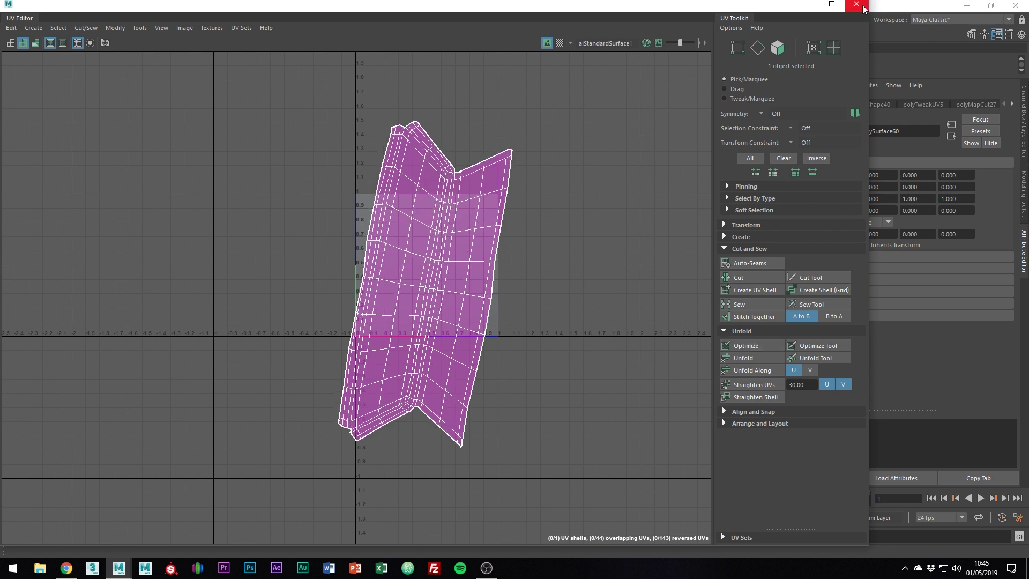
pyautogui.click(808, 5)
# Show the whole shield again and isolate the crescent-shaped plank at its outer side
pyautogui.click(472, 159)
pyautogui.hotkey('ctrl', '1')
pyautogui.click(281, 217)
pyautogui.hotkey('ctrl', '1')
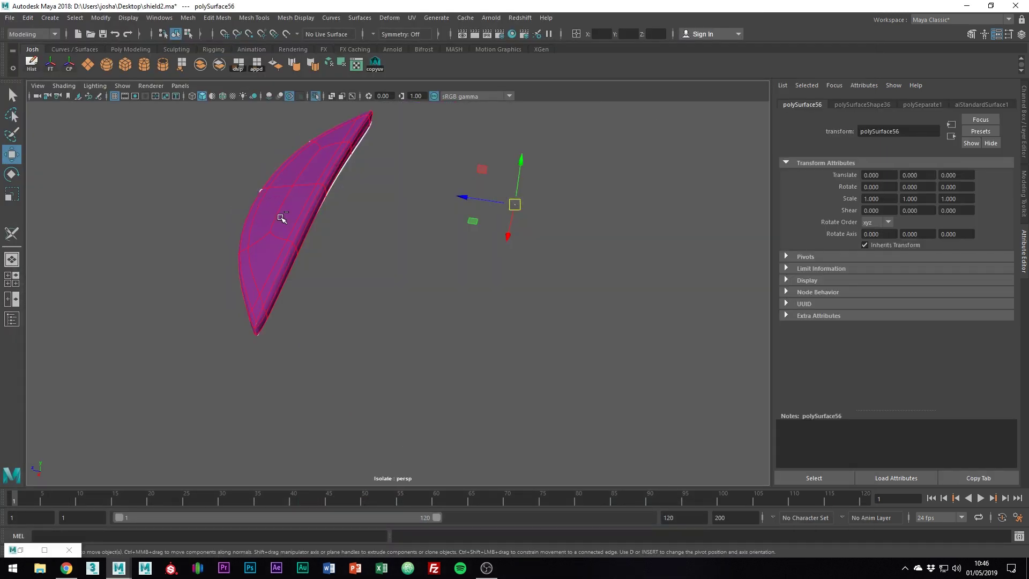
pyautogui.keyDown('alt'); pyautogui.moveTo(281, 218); pyautogui.dragTo(263, 209); pyautogui.keyUp('alt')
# Apply an automatic UV projection to the crescent-shaped plank and sew all its UVs together
pyautogui.click(331, 63)
pyautogui.click(356, 64)
pyautogui.click(746, 306)
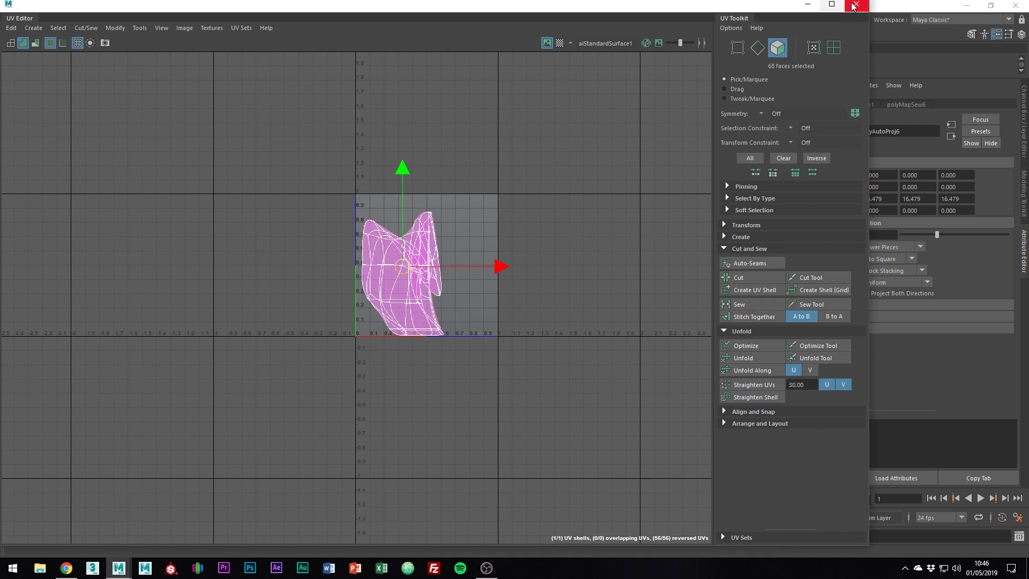
pyautogui.click(852, 5)
# Cut UV seams at both pointed tips of the crescent-shaped plank and along the edges bounding its side strip
pyautogui.moveTo(306, 202); pyautogui.dragTo(331, 191, button='right')
pyautogui.keyDown('alt'); pyautogui.moveTo(299, 243); pyautogui.dragTo(351, 227, button='middle'); pyautogui.keyUp('alt')
pyautogui.click(411, 18)
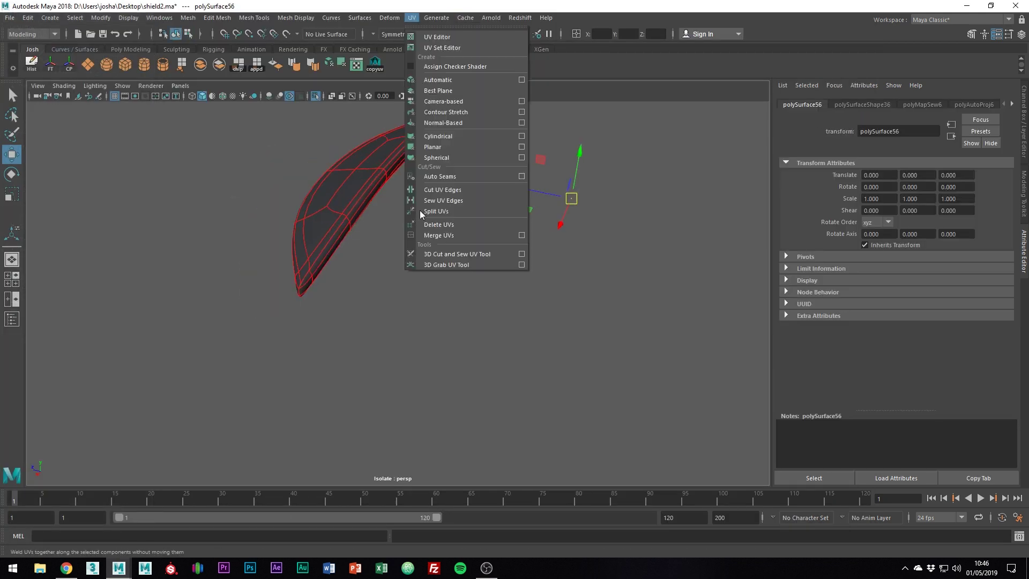
pyautogui.click(457, 254)
pyautogui.moveTo(297, 265)
pyautogui.keyDown('alt'); pyautogui.mouseDown()
pyautogui.moveTo(309, 280)
pyautogui.moveTo(294, 262)
pyautogui.mouseUp(); pyautogui.keyUp('alt')
pyautogui.keyDown('alt'); pyautogui.moveTo(583, 199); pyautogui.dragTo(453, 194); pyautogui.keyUp('alt')
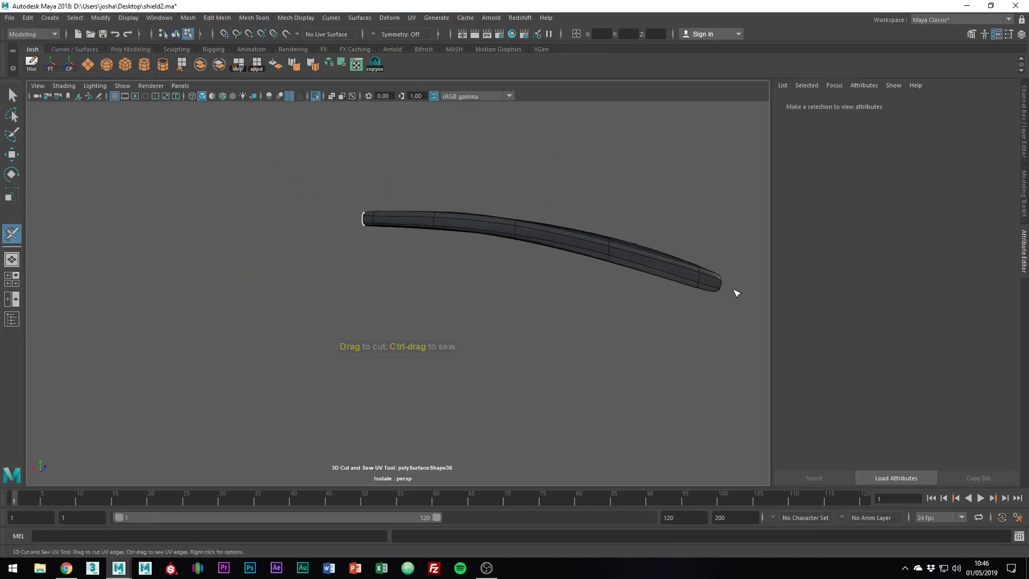
pyautogui.keyDown('alt'); pyautogui.moveTo(736, 293); pyautogui.dragTo(529, 130); pyautogui.keyUp('alt')
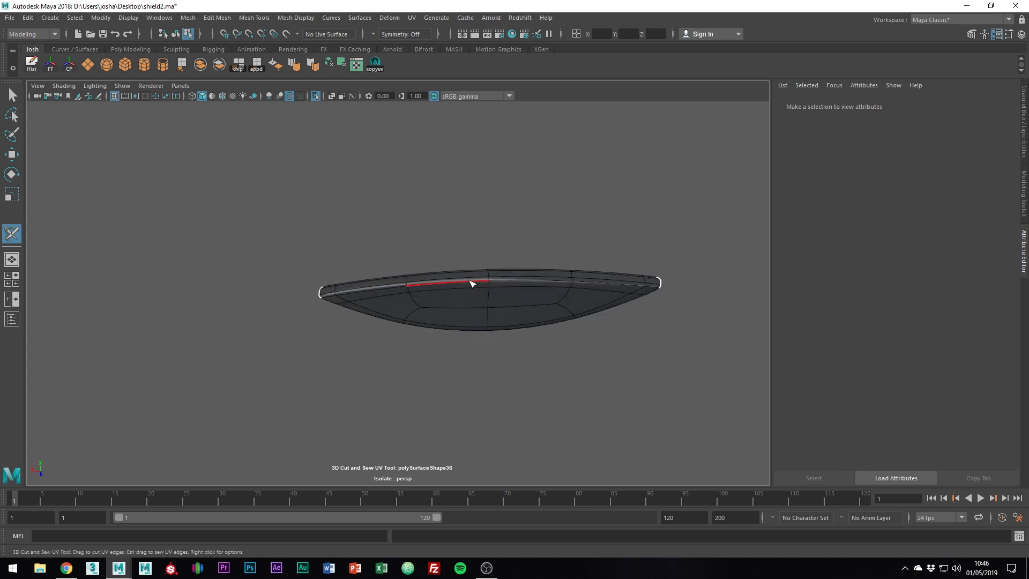
pyautogui.keyDown('alt'); pyautogui.moveTo(471, 283); pyautogui.dragTo(347, 202); pyautogui.keyUp('alt')
# Unfold the crescent-shaped plank's UV shells in the UV Editor
pyautogui.press('w')
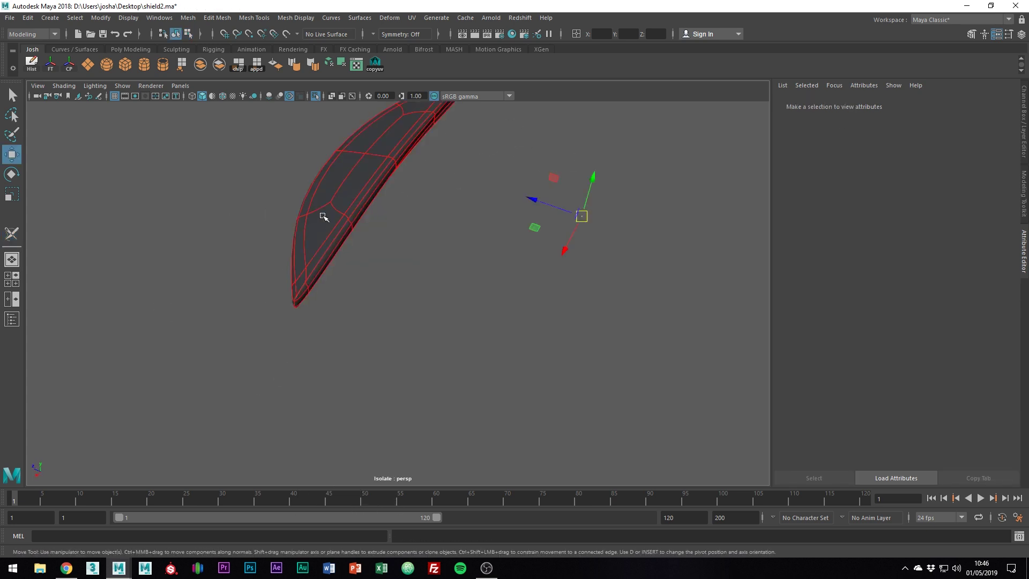
pyautogui.click(356, 64)
pyautogui.click(744, 359)
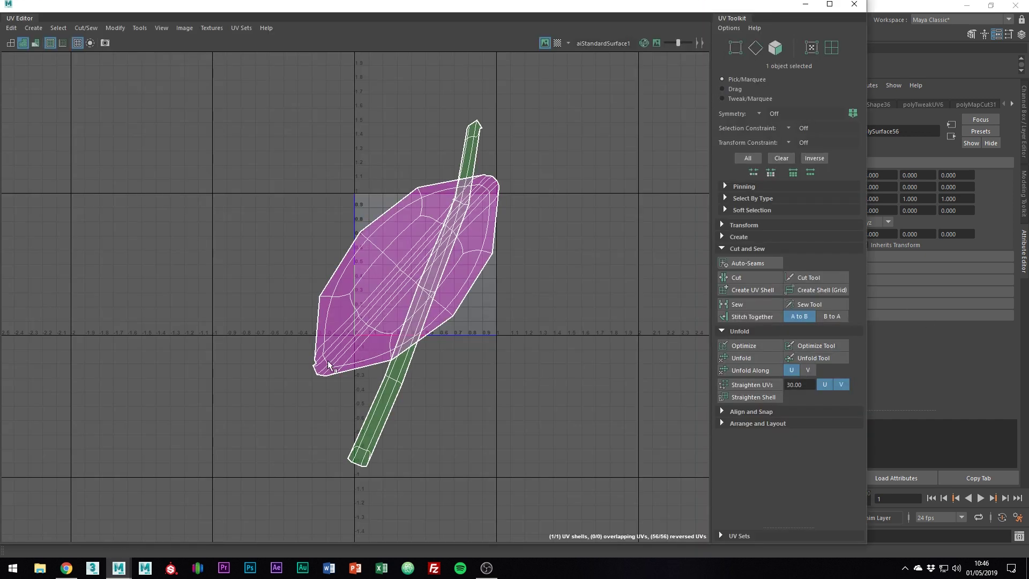
# Rotate the UV shell of the plank's narrow side strip upright and straighten its UVs
pyautogui.moveTo(358, 365); pyautogui.dragTo(379, 375, button='right')
pyautogui.click(393, 375)
pyautogui.press('e')
pyautogui.moveTo(480, 240); pyautogui.dragTo(461, 223)
pyautogui.click(763, 384)
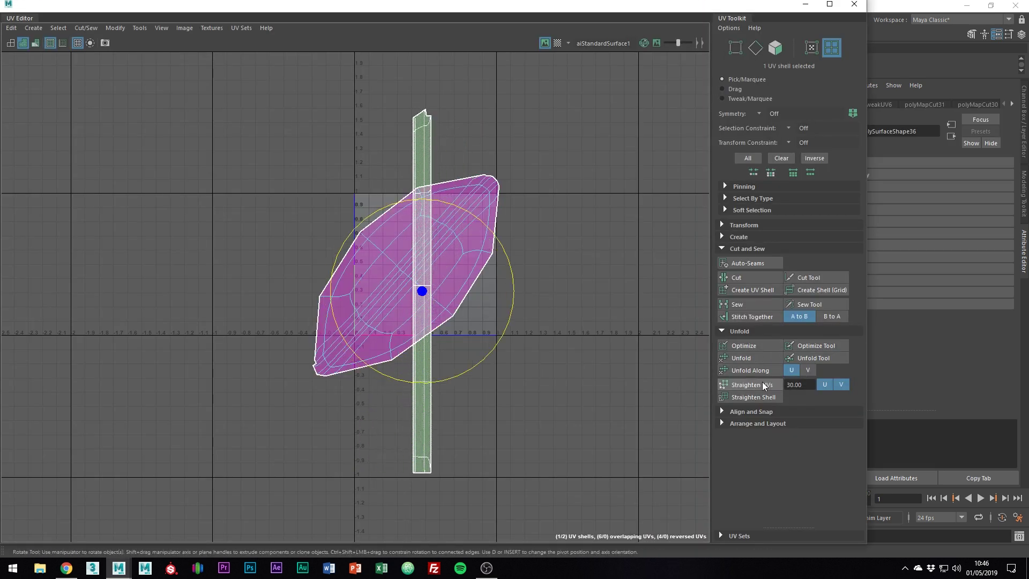
pyautogui.click(765, 385)
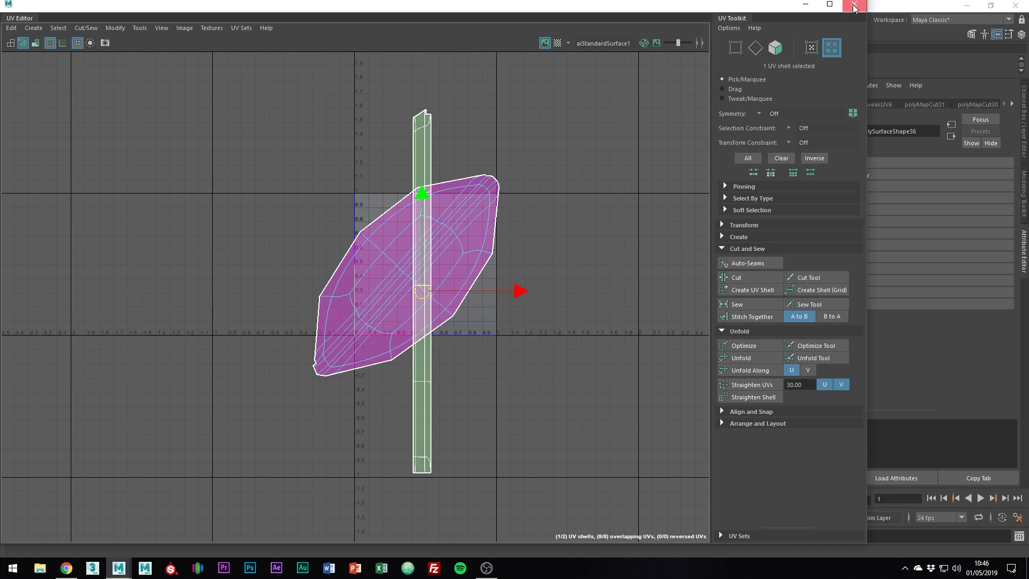
# Show the whole shield again in the viewport and save the scene
pyautogui.click(855, 9)
pyautogui.moveTo(358, 211); pyautogui.dragTo(402, 196, button='right')
pyautogui.hotkey('ctrl', '1')
pyautogui.scroll(-4, 555, 271)
pyautogui.keyDown('alt'); pyautogui.moveTo(555, 271); pyautogui.dragTo(522, 282); pyautogui.keyUp('alt')
pyautogui.keyDown('alt'); pyautogui.moveTo(522, 282); pyautogui.dragTo(497, 294, button='middle'); pyautogui.keyUp('alt')
pyautogui.keyDown('alt'); pyautogui.moveTo(498, 294); pyautogui.dragTo(484, 291, button='right'); pyautogui.keyUp('alt')
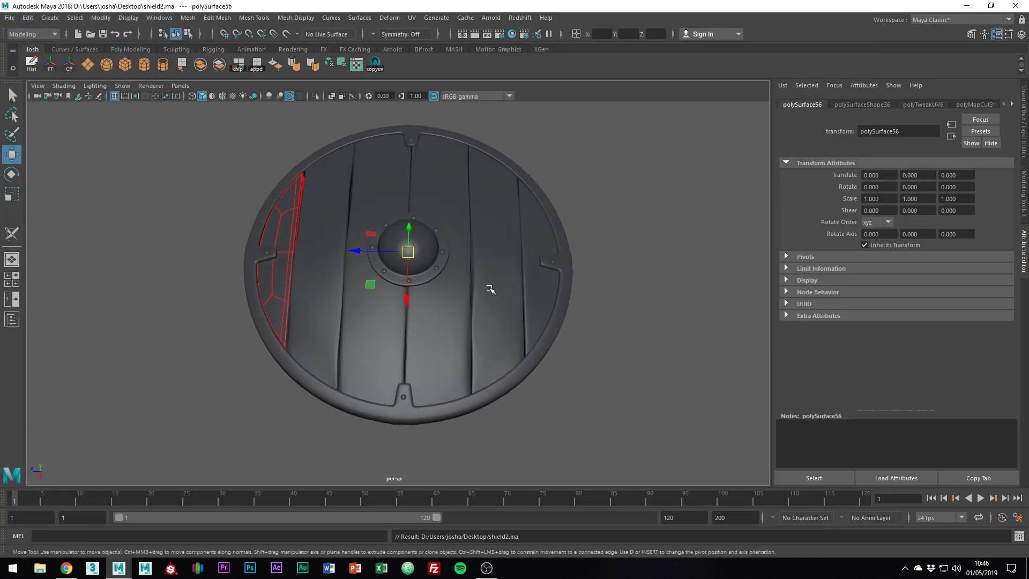
pyautogui.click(616, 257)
pyautogui.hotkey('ctrl', 's')
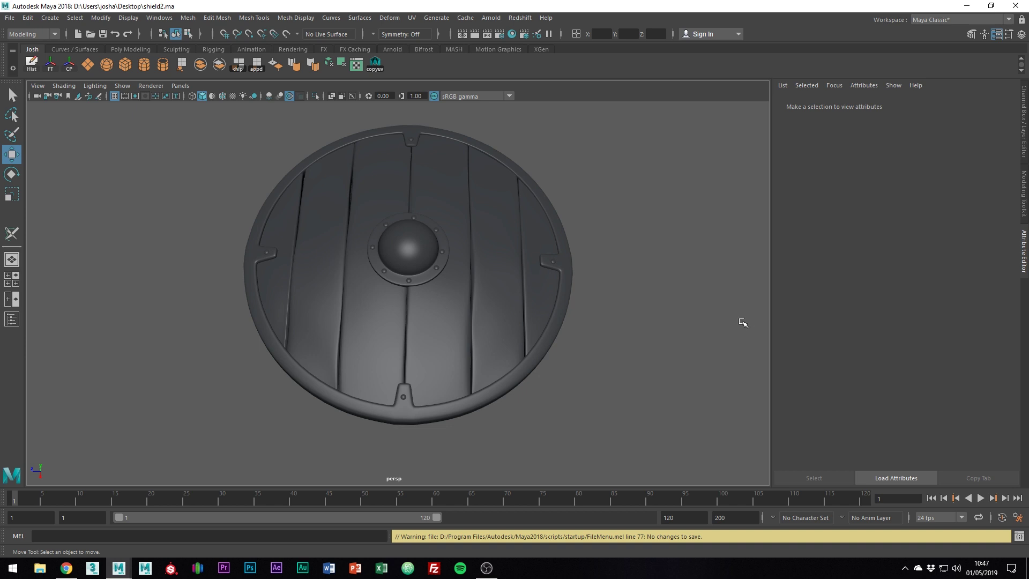
# Isolate the shield's outer rim in the viewport
pyautogui.click(568, 298)
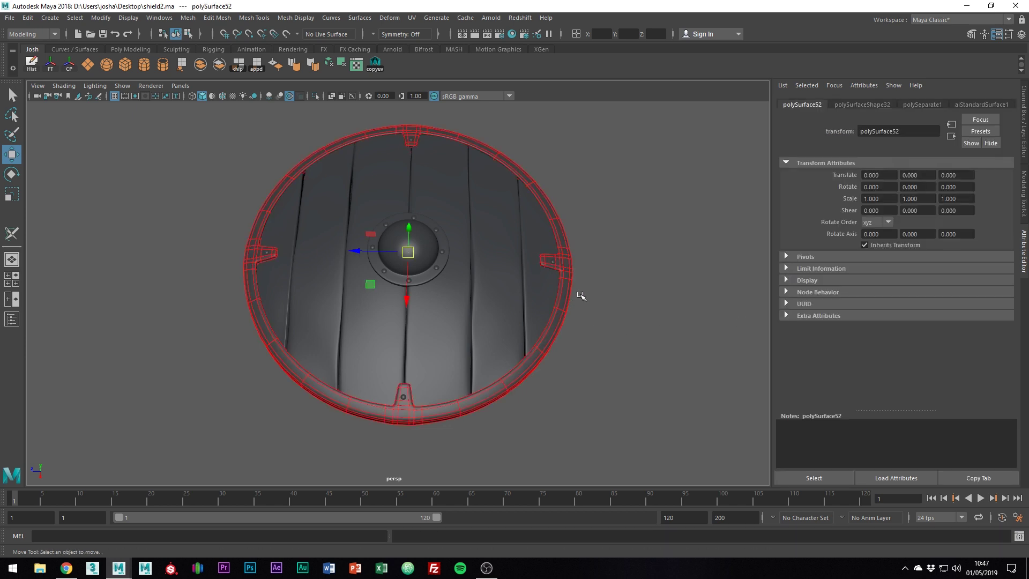
pyautogui.hotkey('ctrl', '1')
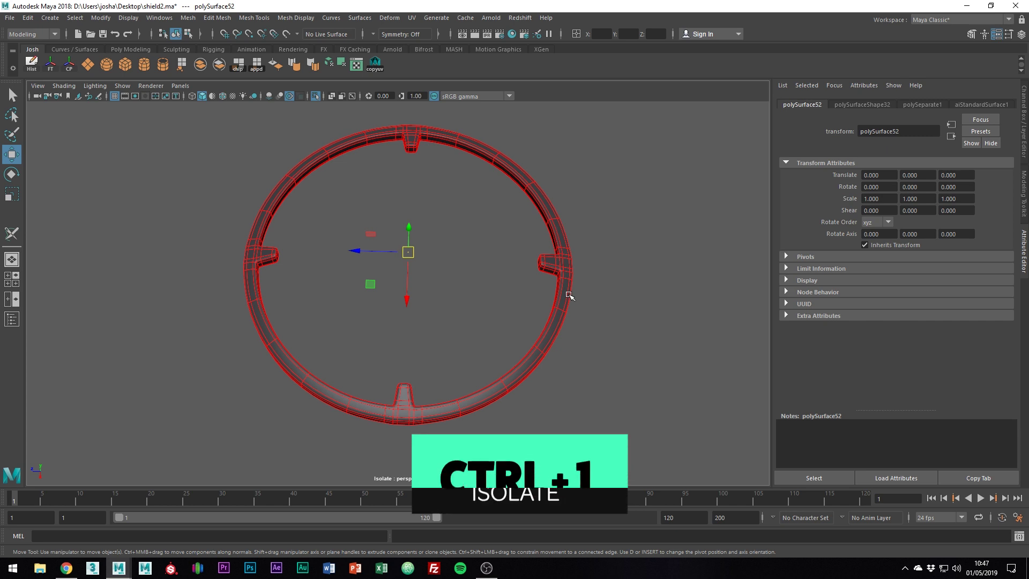
pyautogui.keyDown('alt'); pyautogui.moveTo(566, 295); pyautogui.dragTo(563, 277); pyautogui.keyUp('alt')
# Apply an automatic UV projection to the rim and sew all its UVs together
pyautogui.click(276, 65)
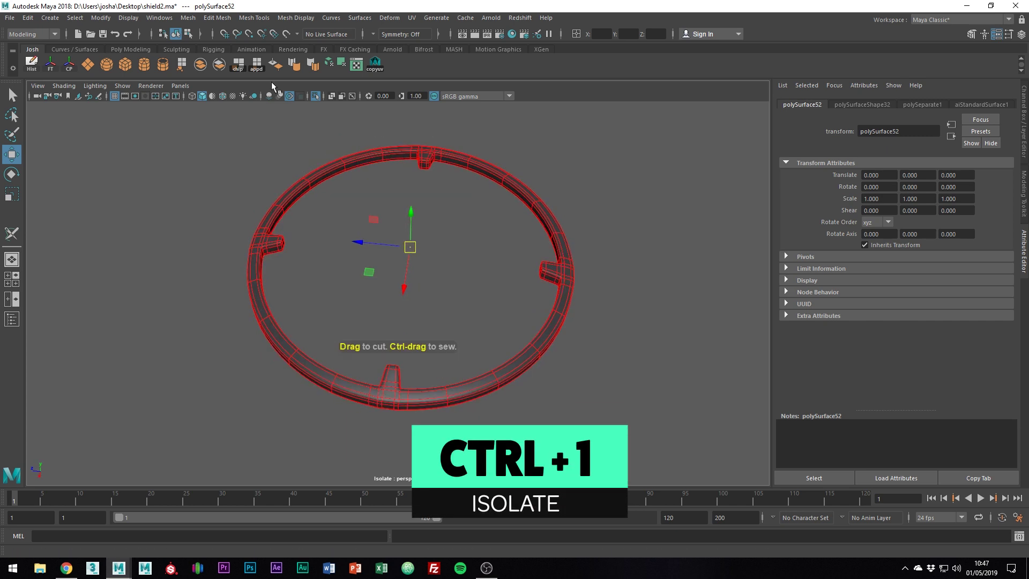
pyautogui.click(328, 64)
pyautogui.click(356, 64)
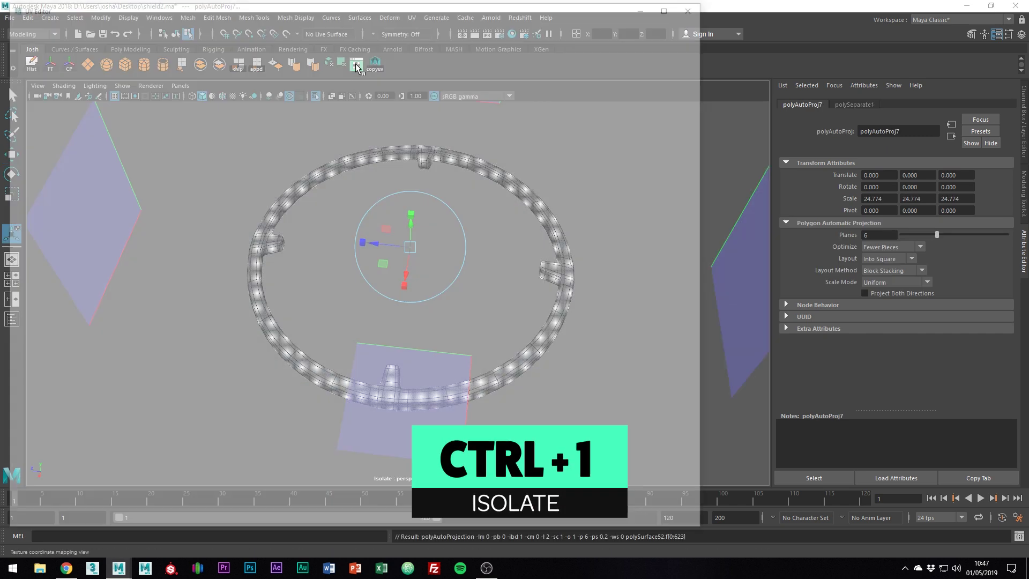
pyautogui.click(748, 303)
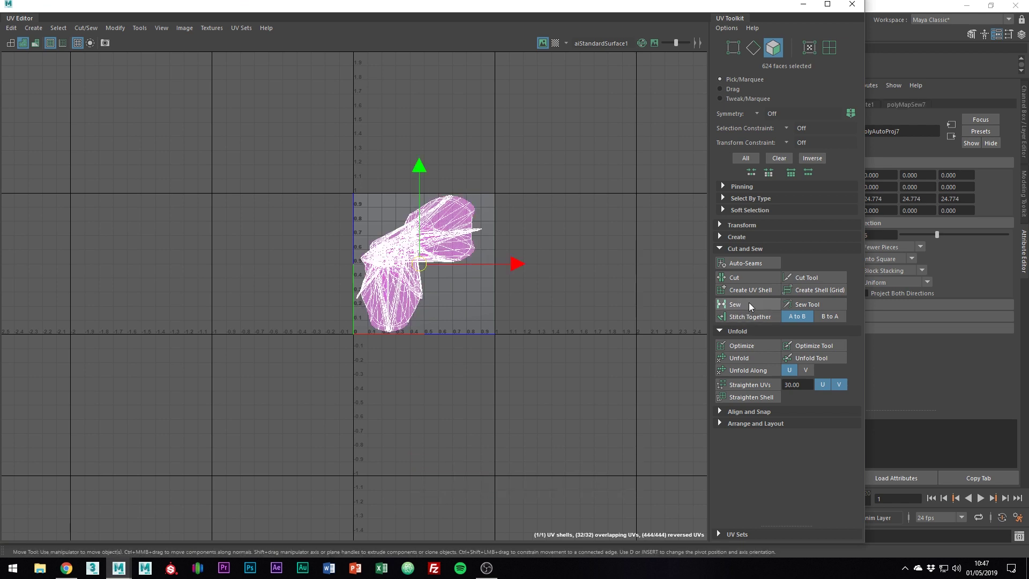
pyautogui.click(850, 6)
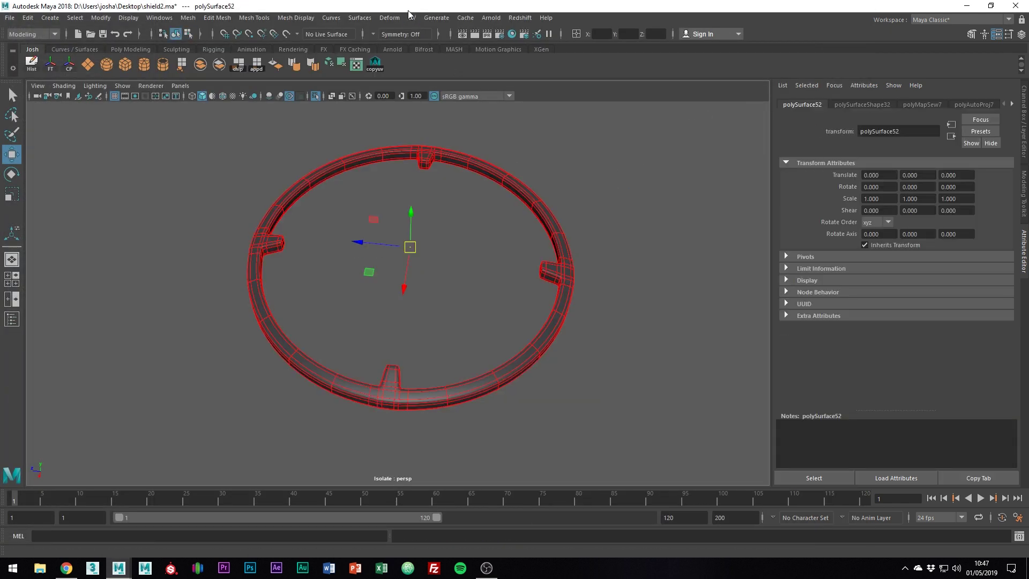
# Cut UV seams along the rim's two outer edge loops with the 3D Cut and Sew UV Tool
pyautogui.click(412, 18)
pyautogui.click(444, 254)
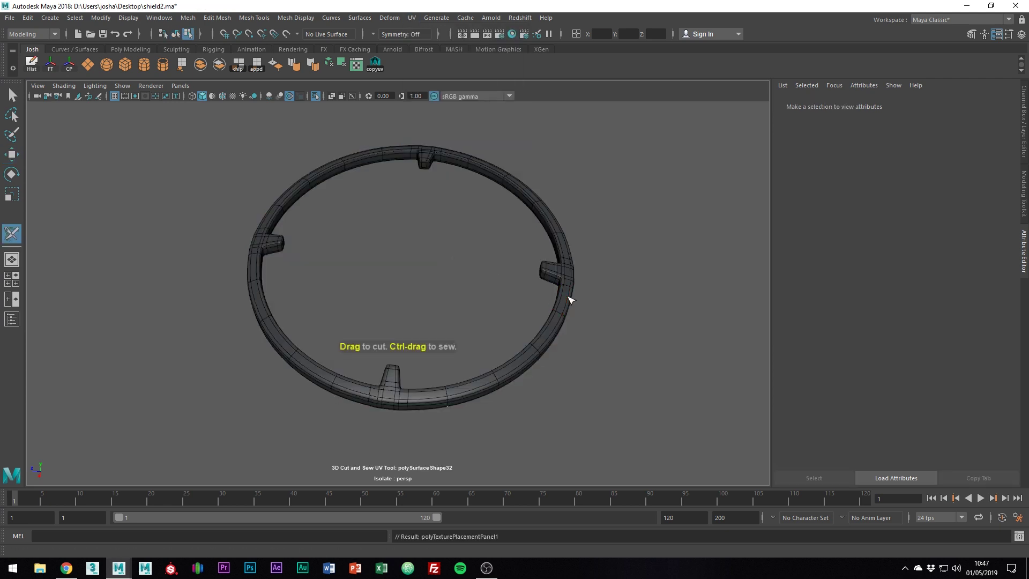
pyautogui.keyDown('alt'); pyautogui.moveTo(558, 294); pyautogui.dragTo(593, 288); pyautogui.keyUp('alt')
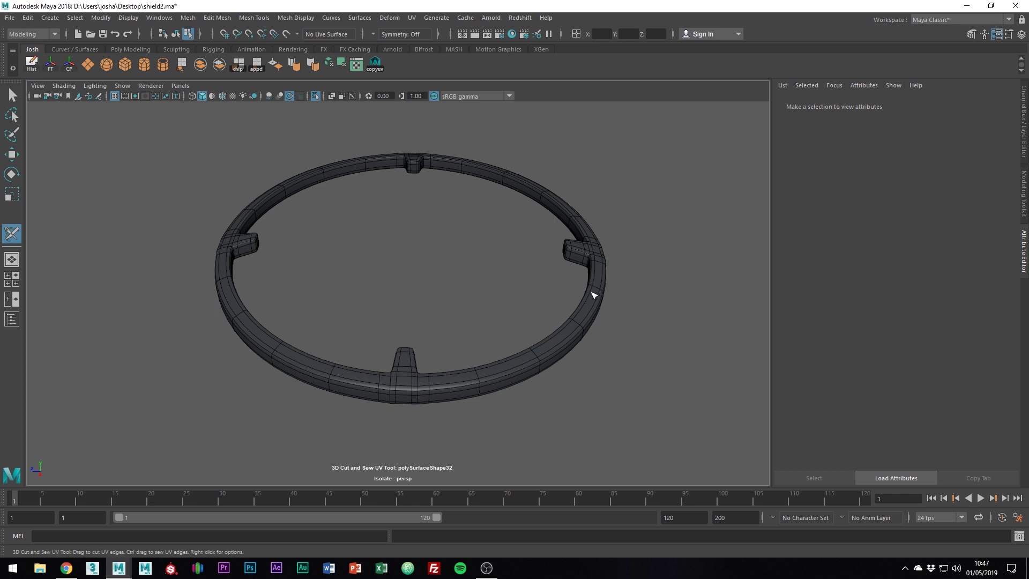
pyautogui.click(554, 358)
pyautogui.keyDown('alt'); pyautogui.moveTo(554, 357); pyautogui.dragTo(562, 271); pyautogui.keyUp('alt')
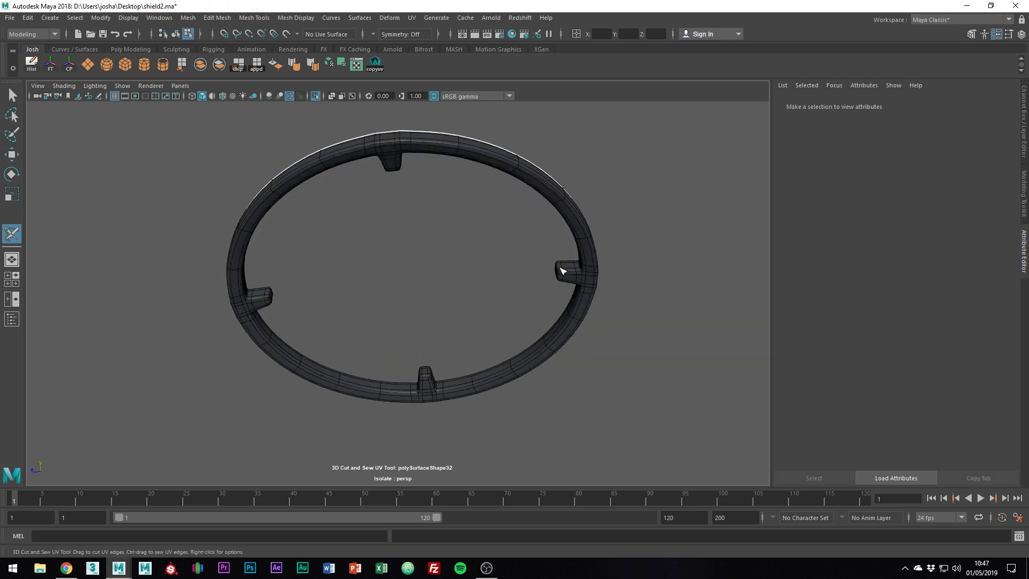
pyautogui.doubleClick(530, 171)
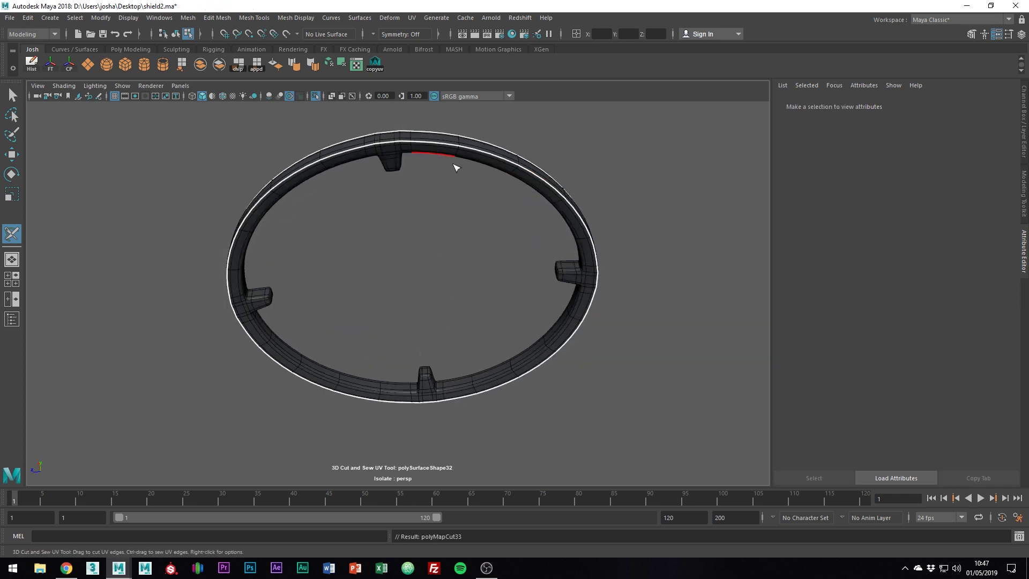
# Cut UV seams along the inner edge of one rim face, between the four tabs
pyautogui.keyDown('alt'); pyautogui.moveTo(455, 168); pyautogui.dragTo(503, 271); pyautogui.keyUp('alt')
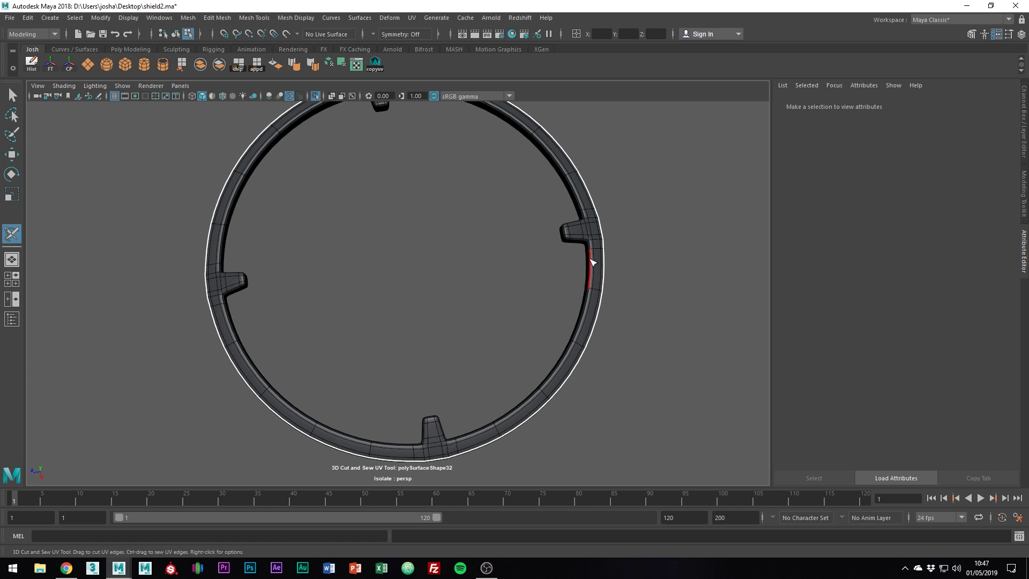
pyautogui.doubleClick(591, 263)
pyautogui.doubleClick(580, 208)
pyautogui.keyDown('alt'); pyautogui.moveTo(624, 237); pyautogui.dragTo(727, 308, button='middle'); pyautogui.keyUp('alt')
pyautogui.keyDown('alt'); pyautogui.moveTo(438, 170); pyautogui.dragTo(492, 183); pyautogui.keyUp('alt')
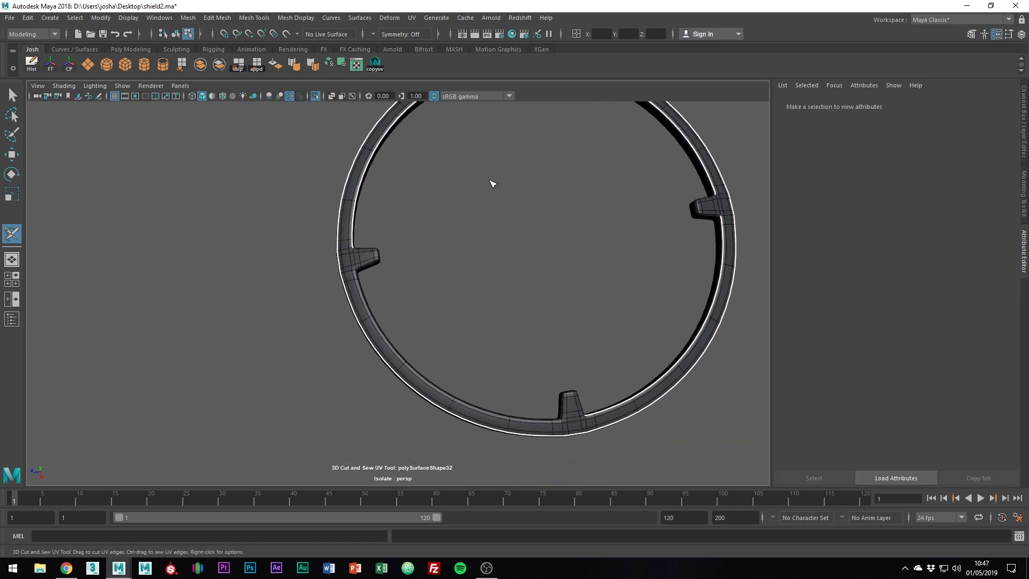
pyautogui.click(367, 301)
# Cut UV seams around the outlines of two neighbouring tabs, linking them to the inner edge seams
pyautogui.click(364, 265)
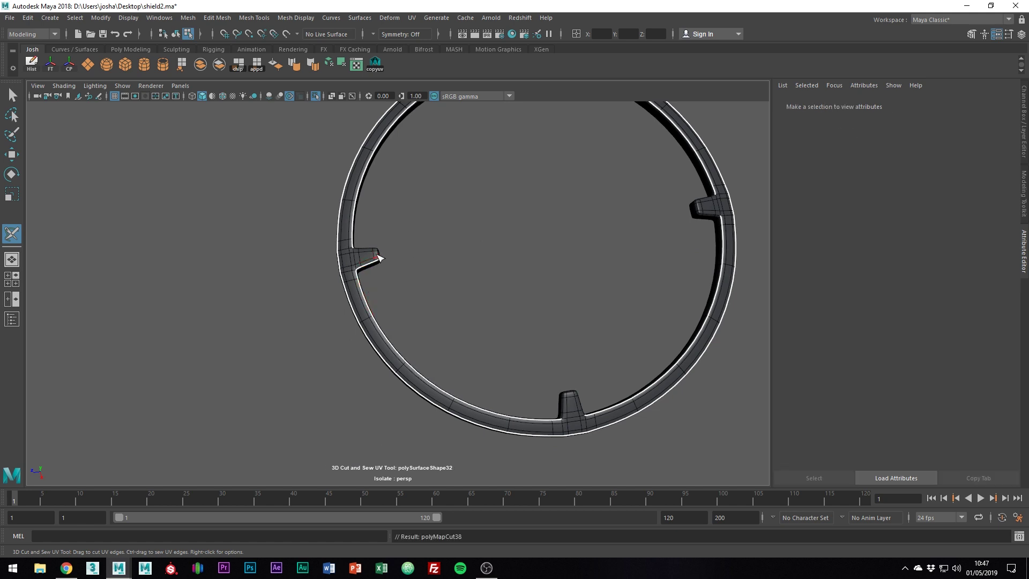
pyautogui.click(370, 249)
pyautogui.click(369, 249)
pyautogui.click(560, 406)
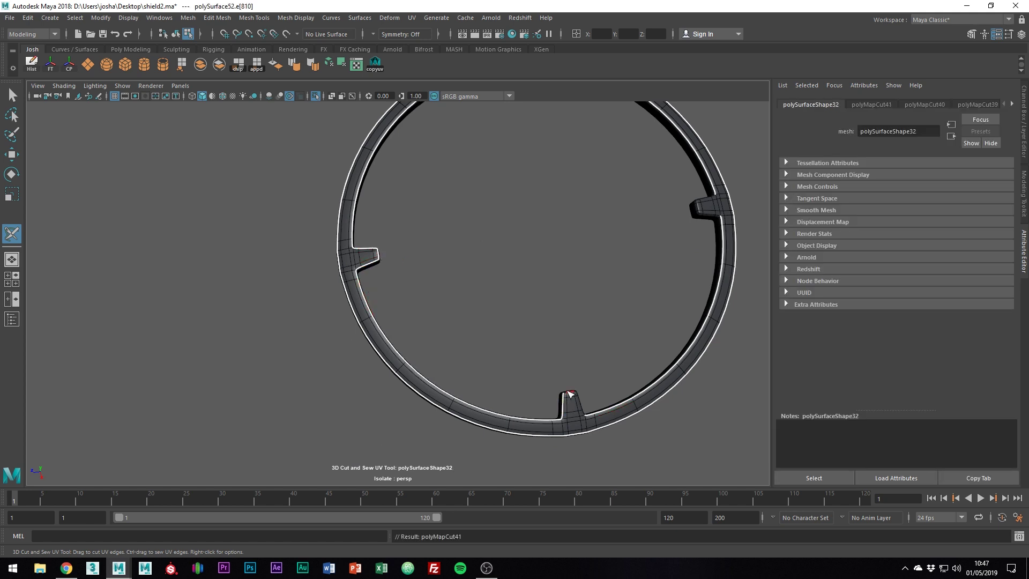
pyautogui.click(569, 394)
pyautogui.click(581, 405)
# Cut UV seams around the outline of the third tab on the same rim face
pyautogui.keyDown('alt'); pyautogui.moveTo(622, 383); pyautogui.dragTo(427, 435, button='middle'); pyautogui.keyUp('alt')
pyautogui.keyDown('alt'); pyautogui.moveTo(429, 434); pyautogui.dragTo(709, 389, button='right'); pyautogui.keyUp('alt')
pyautogui.keyDown('alt'); pyautogui.moveTo(709, 389); pyautogui.dragTo(643, 404, button='middle'); pyautogui.keyUp('alt')
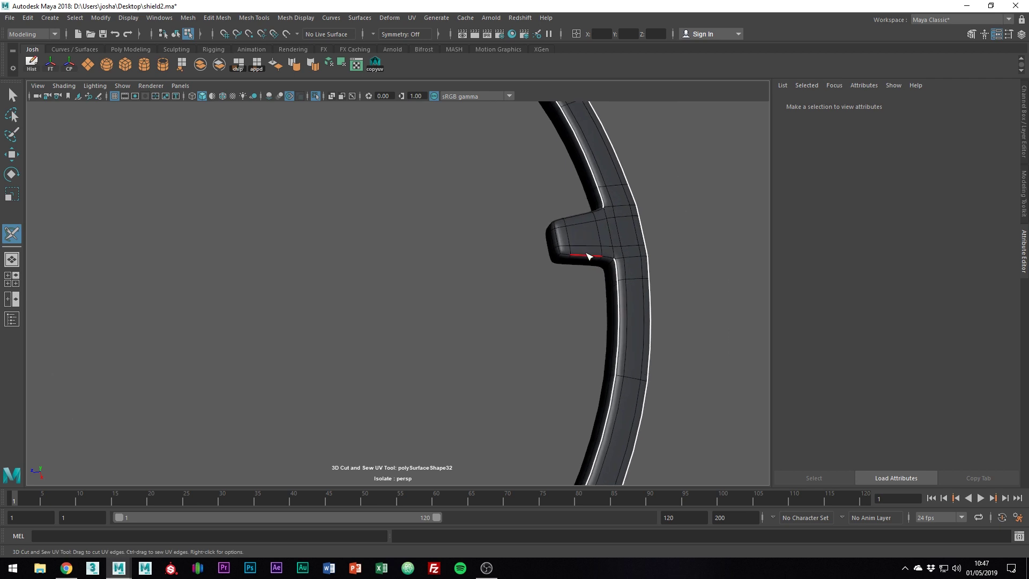
pyautogui.click(586, 255)
pyautogui.click(558, 236)
pyautogui.click(575, 218)
# Turn off the rim's smooth preview and cut UV seams around the fourth tab's outline
pyautogui.press('1')
pyautogui.keyDown('alt'); pyautogui.moveTo(575, 218); pyautogui.dragTo(668, 376, button='middle'); pyautogui.keyUp('alt')
pyautogui.keyDown('alt'); pyautogui.moveTo(491, 274); pyautogui.dragTo(707, 417, button='middle'); pyautogui.keyUp('alt')
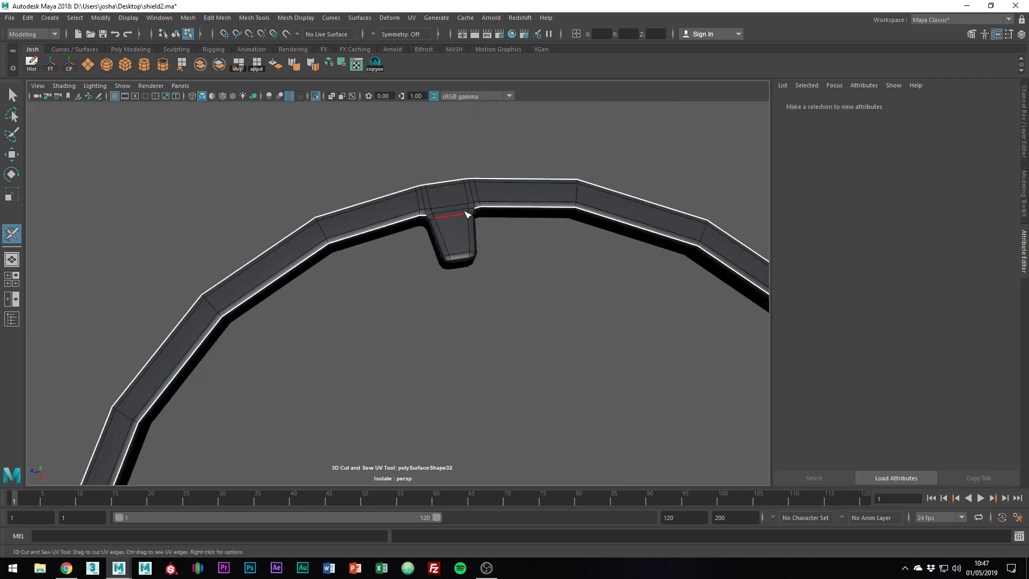
pyautogui.click(474, 231)
pyautogui.click(464, 257)
pyautogui.click(433, 242)
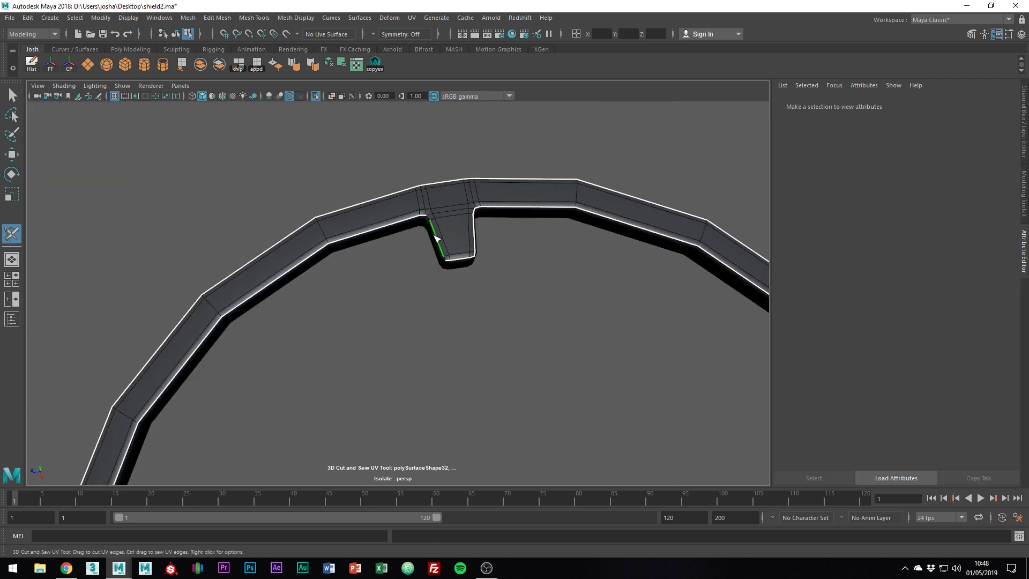
# Cut UV seams on the rim's opposite face along the inner edge and around the first tab
pyautogui.keyDown('alt'); pyautogui.moveTo(528, 293); pyautogui.dragTo(498, 171); pyautogui.keyUp('alt')
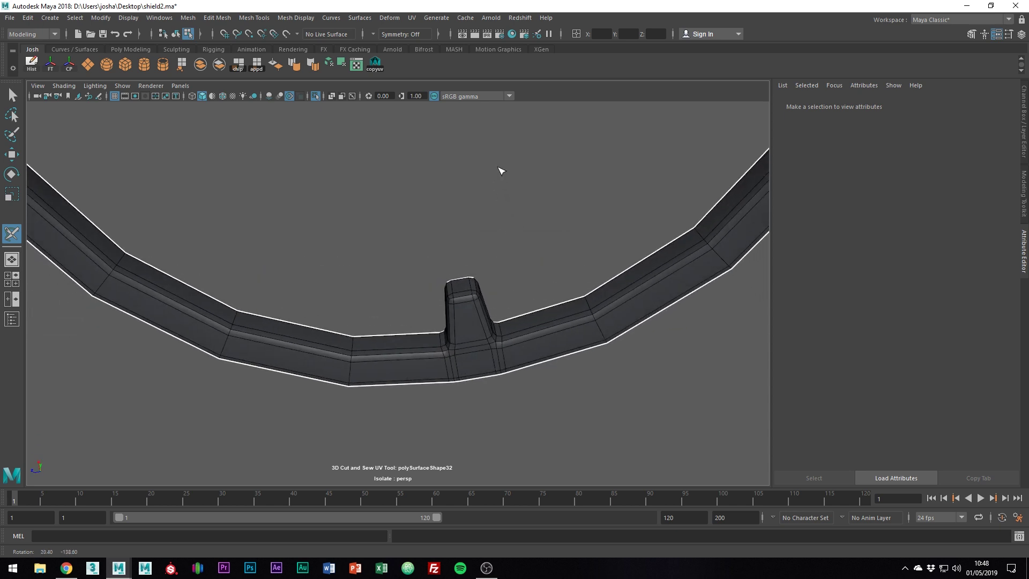
pyautogui.doubleClick(526, 333)
pyautogui.doubleClick(440, 350)
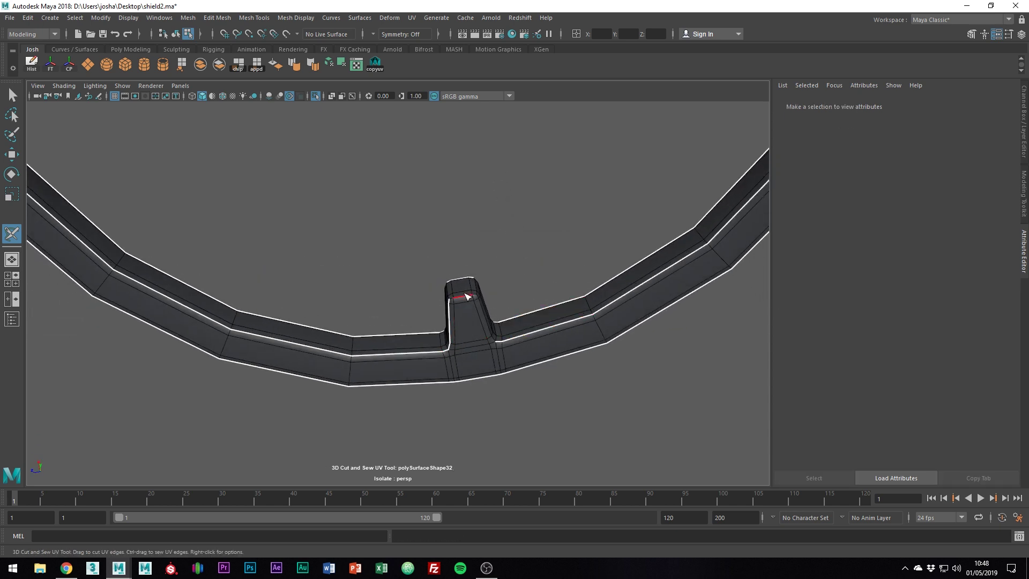
pyautogui.click(483, 312)
# Cut UV seams along the next inner edge section of the opposite face and around its adjoining tab
pyautogui.scroll(-5, 514, 322)
pyautogui.keyDown('alt'); pyautogui.moveTo(526, 324); pyautogui.dragTo(483, 241); pyautogui.keyUp('alt')
pyautogui.keyDown('alt'); pyautogui.moveTo(482, 241); pyautogui.dragTo(653, 370, button='middle'); pyautogui.keyUp('alt')
pyautogui.scroll(6, 589, 348)
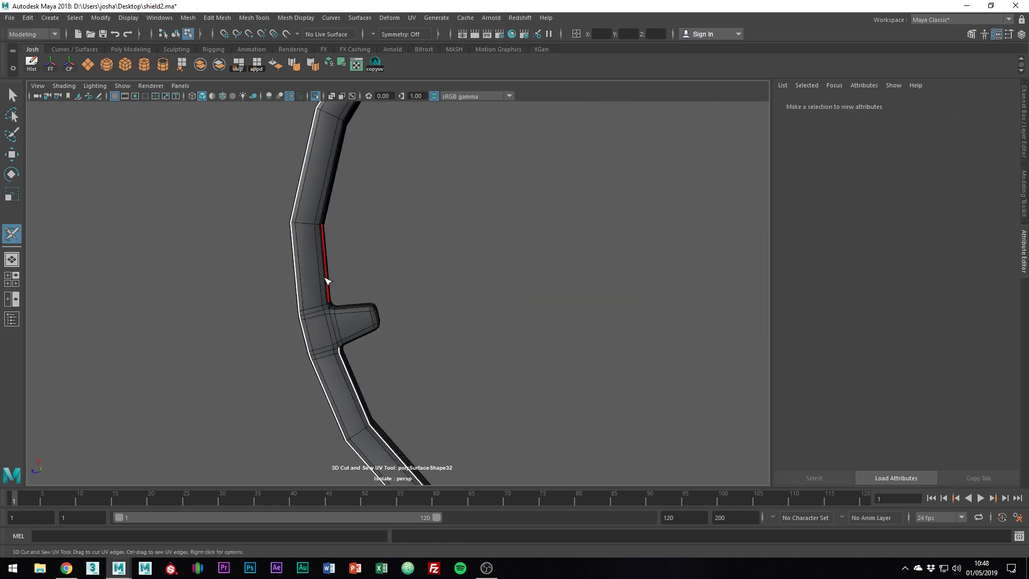
pyautogui.doubleClick(326, 277)
pyautogui.click(344, 305)
pyautogui.click(375, 315)
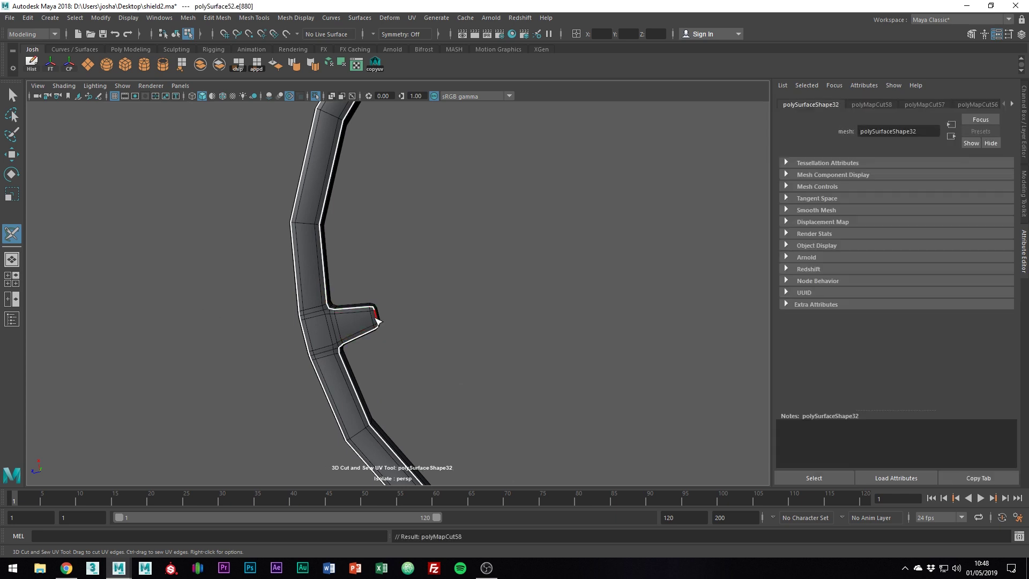
# Continue the opposite face's inner edge seam and cut around the outline of its third tab
pyautogui.keyDown('alt'); pyautogui.moveTo(697, 214); pyautogui.dragTo(519, 391, button='middle'); pyautogui.keyUp('alt')
pyautogui.doubleClick(385, 171)
pyautogui.click(346, 195)
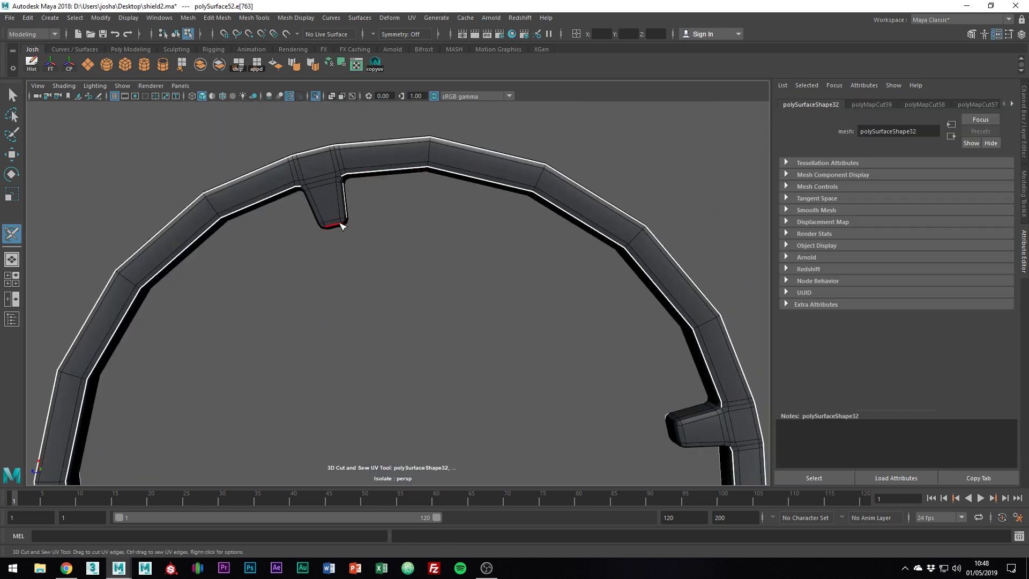
pyautogui.click(344, 199)
pyautogui.click(337, 225)
pyautogui.hotkey('ctrl', 'z')
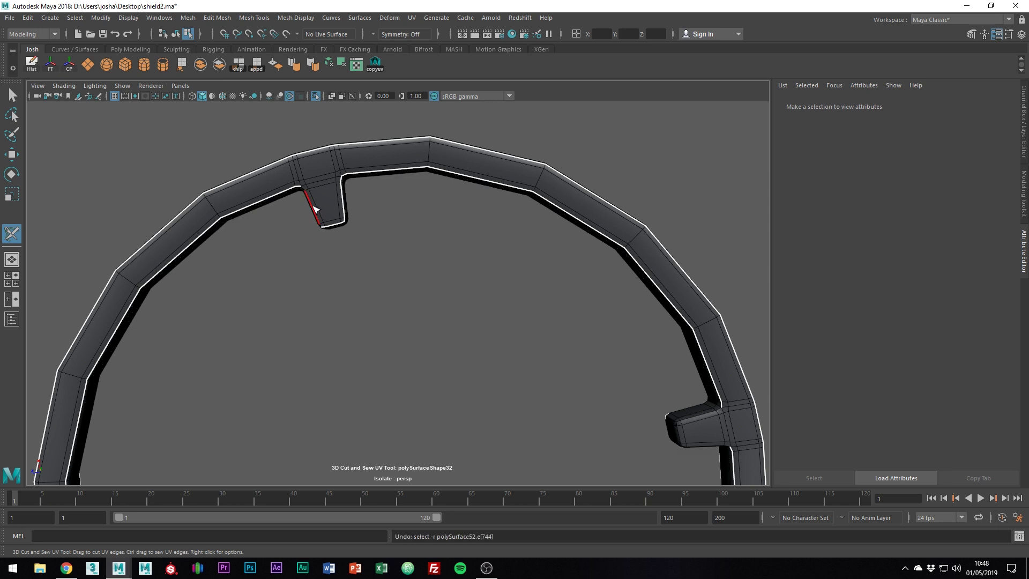
pyautogui.click(315, 209)
# Cut the remaining UV seams around the last tab on the opposite face
pyautogui.keyDown('alt'); pyautogui.moveTo(509, 265); pyautogui.dragTo(393, 165, button='middle'); pyautogui.keyUp('alt')
pyautogui.keyDown('alt'); pyautogui.moveTo(394, 165); pyautogui.dragTo(696, 287); pyautogui.keyUp('alt')
pyautogui.click(471, 375)
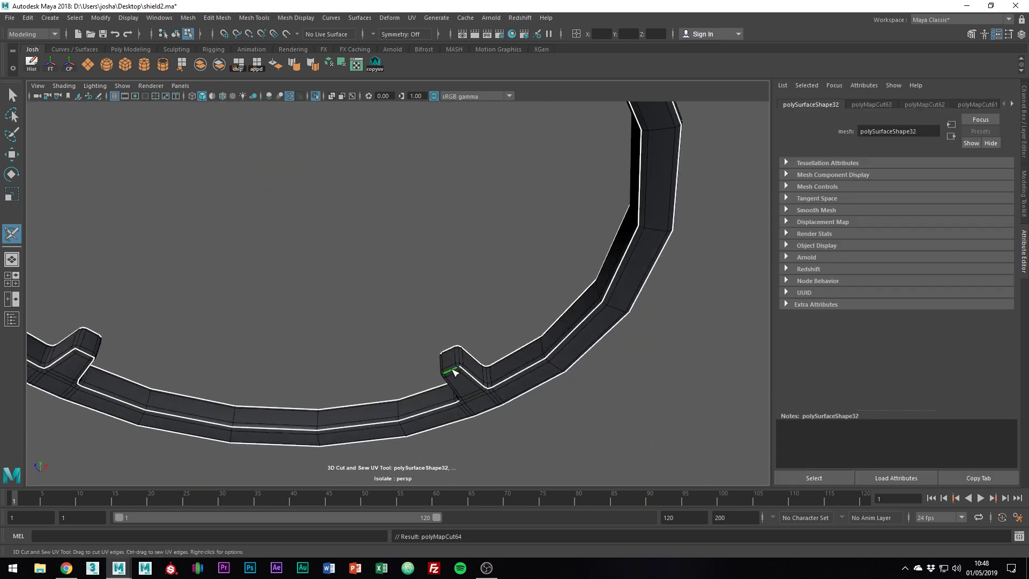
pyautogui.click(453, 369)
# Cut UV seams across the rim's outer side wall beside the tabs to split it into sections
pyautogui.keyDown('alt'); pyautogui.moveTo(452, 369); pyautogui.dragTo(334, 322); pyautogui.keyUp('alt')
pyautogui.press('f')
pyautogui.keyDown('alt'); pyautogui.moveTo(253, 322); pyautogui.dragTo(488, 357); pyautogui.keyUp('alt')
pyautogui.click(490, 387)
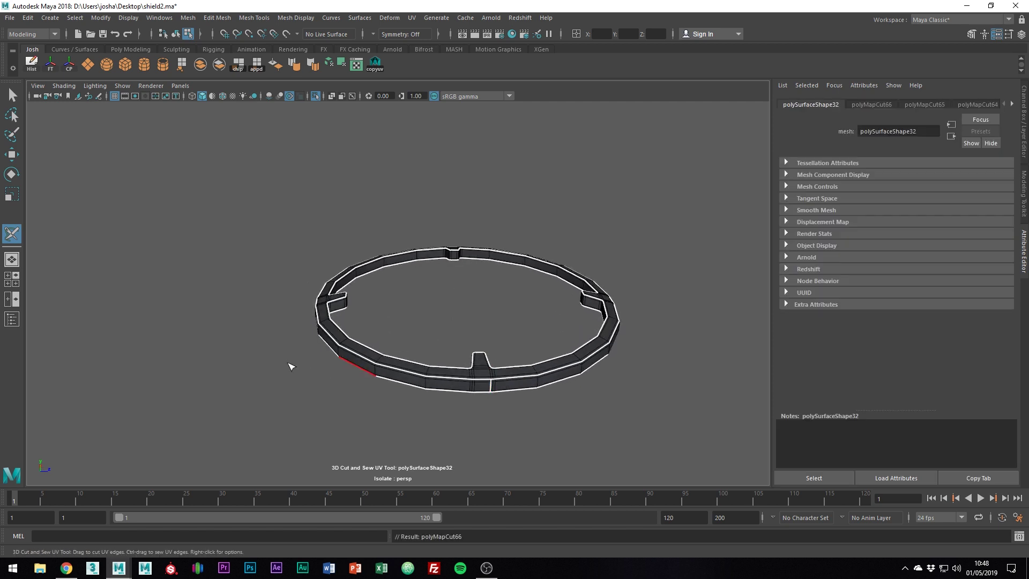
pyautogui.keyDown('alt'); pyautogui.moveTo(290, 365); pyautogui.dragTo(384, 352); pyautogui.keyUp('alt')
pyautogui.click(429, 338)
pyautogui.click(324, 367)
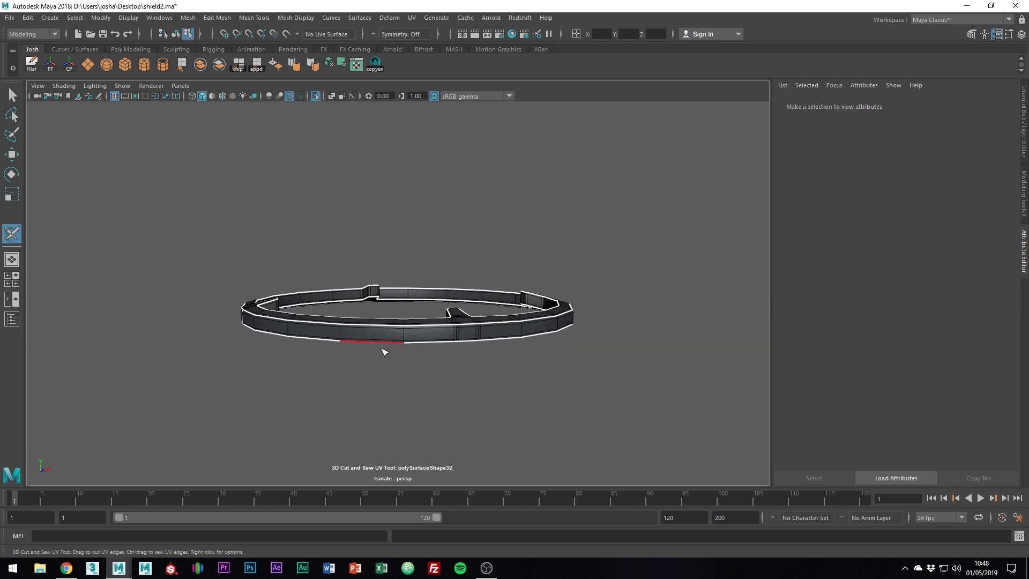
pyautogui.click(457, 333)
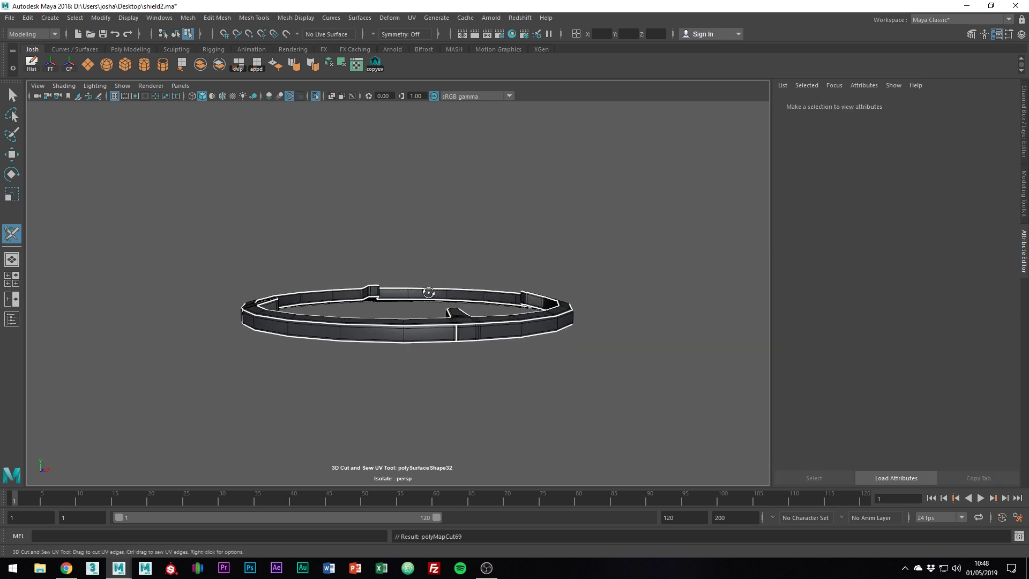
# Cut short UV seams across the rim's inner side wall where it meets the tabs
pyautogui.keyDown('alt'); pyautogui.moveTo(429, 292); pyautogui.dragTo(378, 269); pyautogui.keyUp('alt')
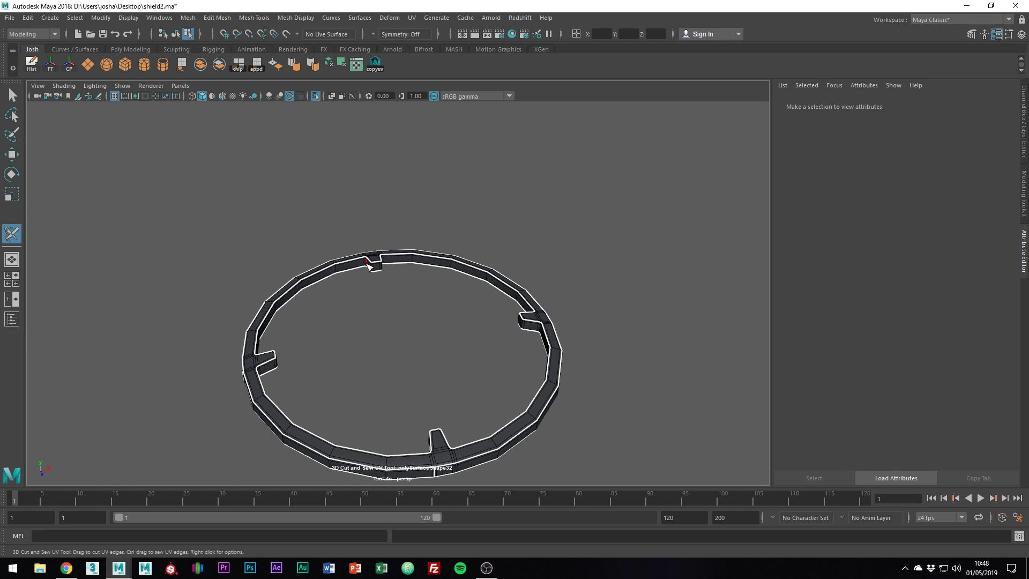
pyautogui.click(366, 262)
pyautogui.keyDown('alt'); pyautogui.moveTo(475, 300); pyautogui.dragTo(549, 209); pyautogui.keyUp('alt')
pyautogui.click(399, 206)
pyautogui.click(325, 188)
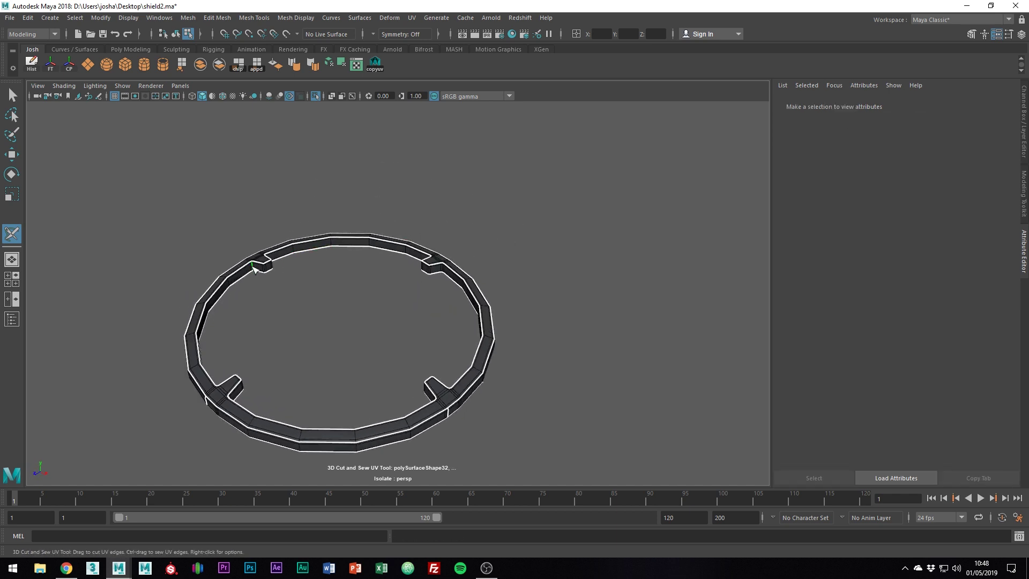
pyautogui.click(253, 268)
# Leave the seam cutting tool, select the rim and turn its smooth preview back on
pyautogui.press('w')
pyautogui.click(310, 245)
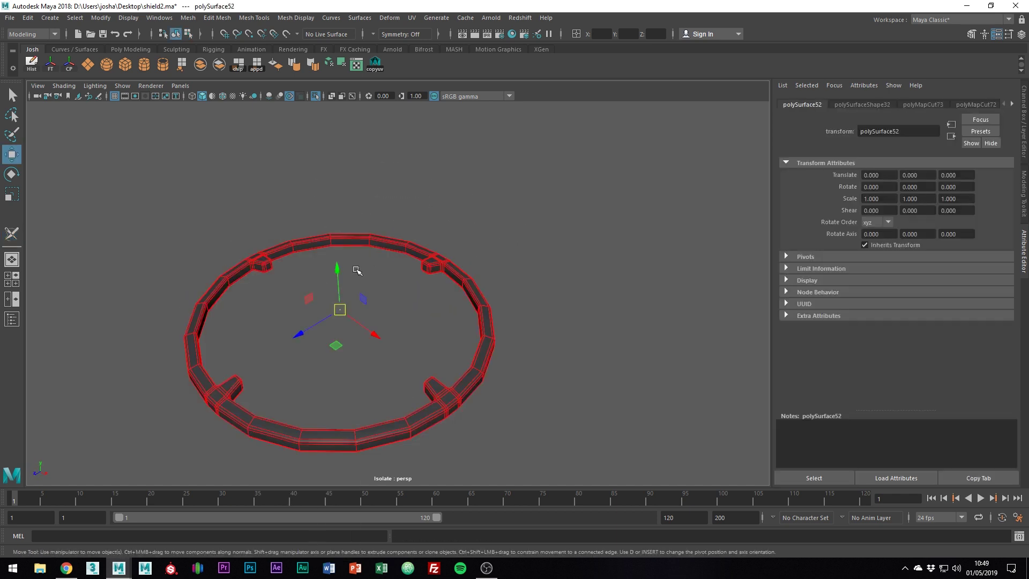
pyautogui.press('3')
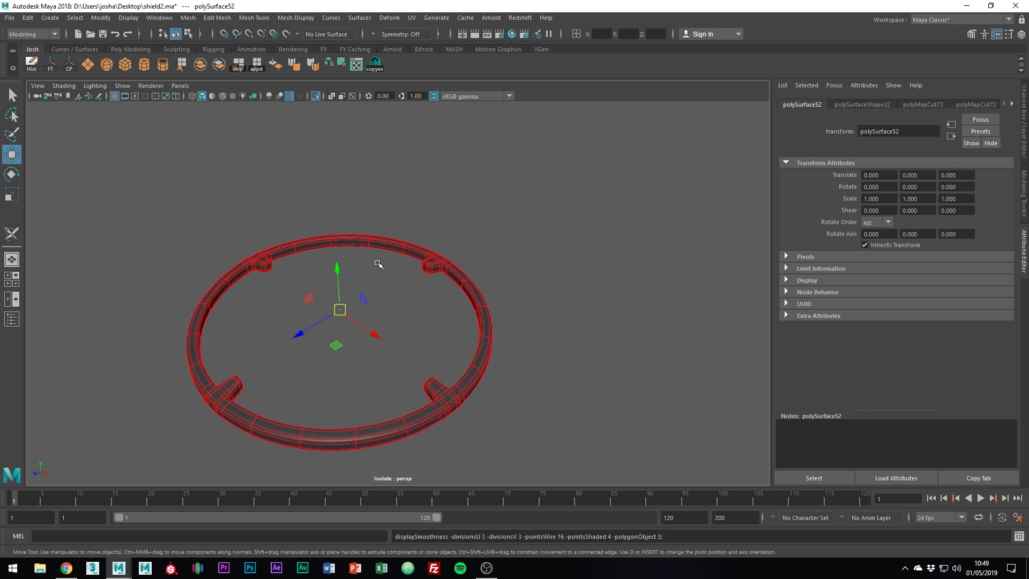
# Unfold the rim's UV shells and lay them out within the UV square
pyautogui.click(355, 61)
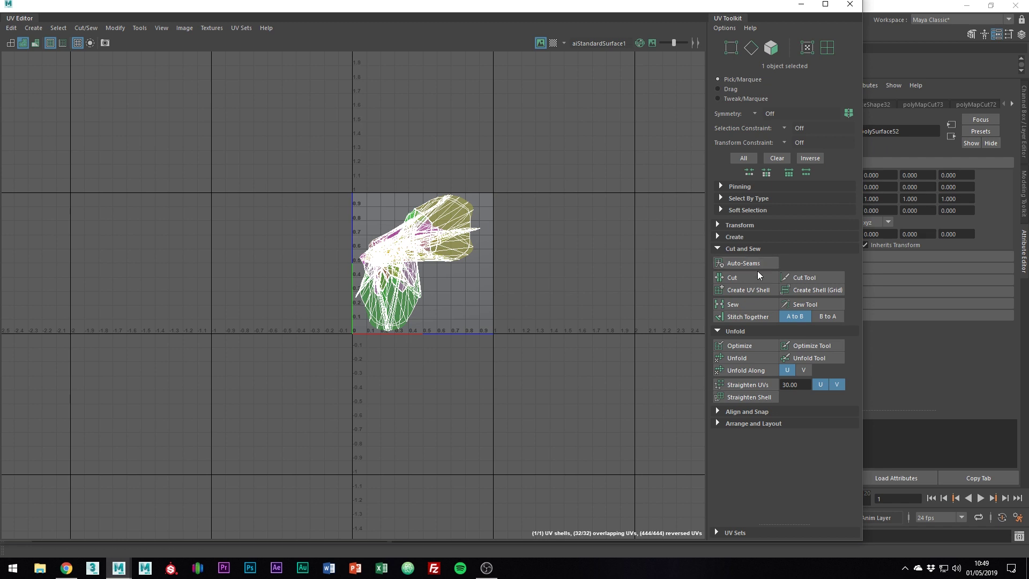
pyautogui.click(757, 355)
pyautogui.keyDown('alt'); pyautogui.moveTo(468, 238); pyautogui.dragTo(468, 250, button='middle'); pyautogui.keyUp('alt')
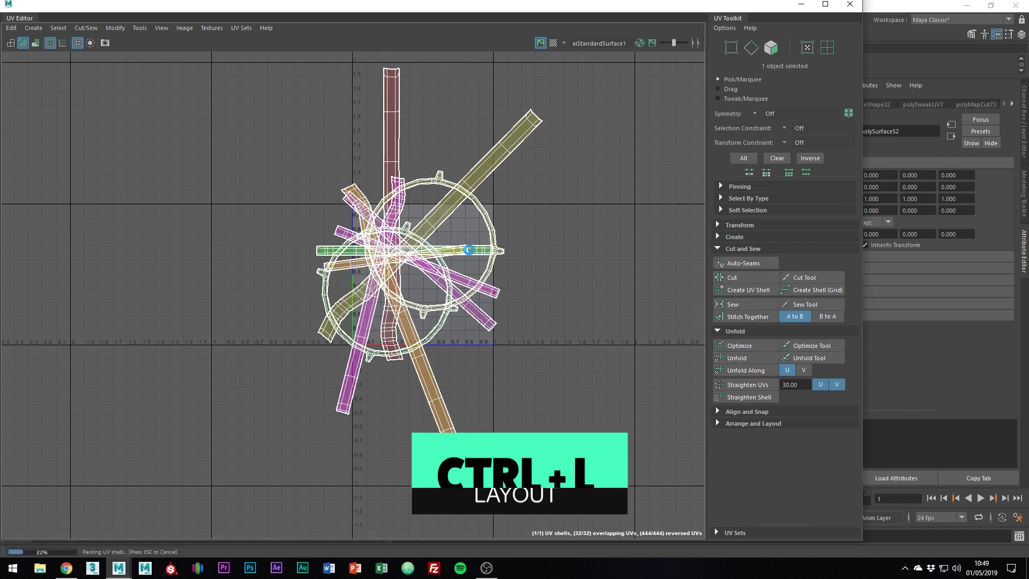
pyautogui.hotkey('ctrl', 'l')
# Switch to UV shell selection and rotate the first four slanted strip shells beside the lower ring upright
pyautogui.press('w')
pyautogui.scroll(5, 469, 248)
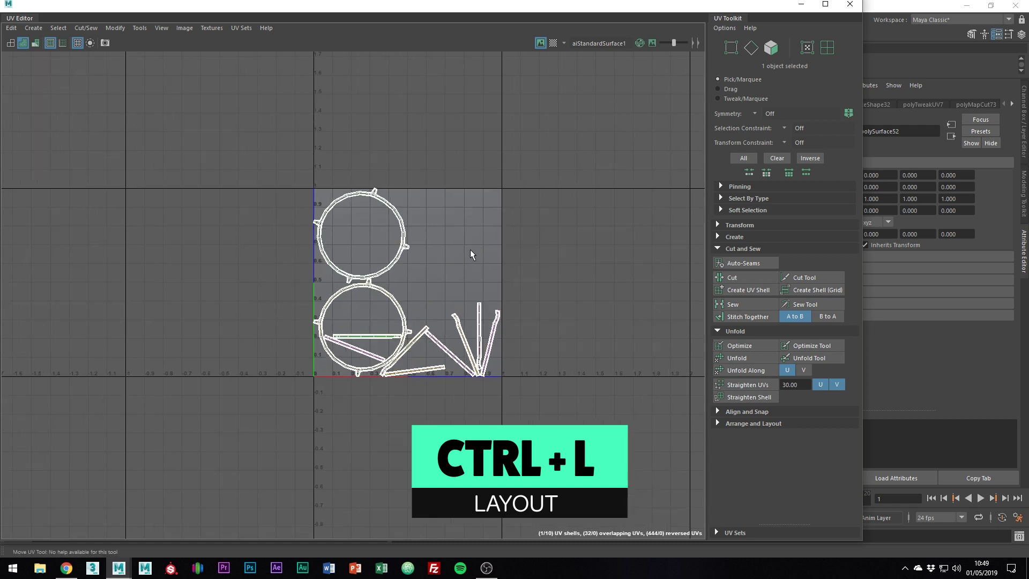
pyautogui.keyDown('alt'); pyautogui.moveTo(522, 339); pyautogui.dragTo(518, 240, button='middle'); pyautogui.keyUp('alt')
pyautogui.keyDown('alt'); pyautogui.moveTo(519, 240); pyautogui.dragTo(629, 280, button='right'); pyautogui.keyUp('alt')
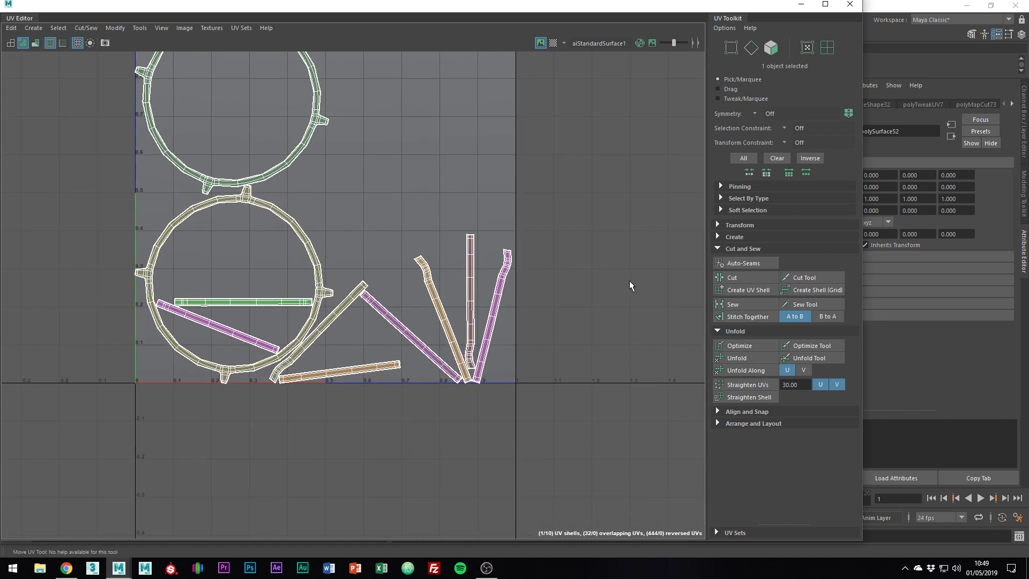
pyautogui.moveTo(532, 271); pyautogui.dragTo(483, 260, button='right')
pyautogui.click(503, 264)
pyautogui.press('e')
pyautogui.moveTo(523, 235); pyautogui.dragTo(472, 229)
pyautogui.click(399, 324)
pyautogui.moveTo(406, 246); pyautogui.dragTo(480, 278)
pyautogui.click(358, 291)
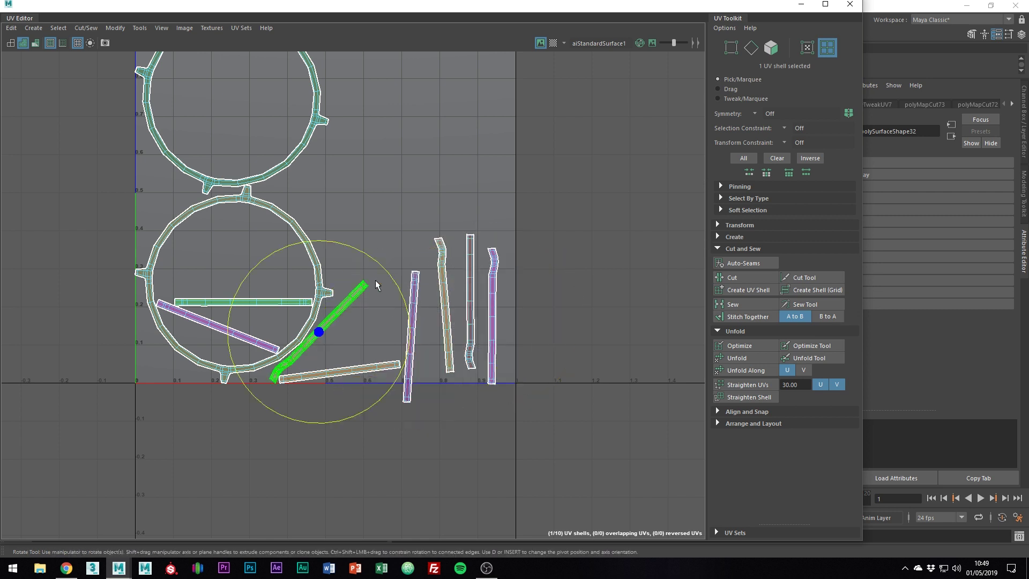
pyautogui.moveTo(375, 260); pyautogui.dragTo(317, 237)
# Rotate the remaining tilted strip shells upright, including the two lying inside the lower ring
pyautogui.click(360, 369)
pyautogui.moveTo(383, 291); pyautogui.dragTo(214, 254)
pyautogui.click(443, 290)
pyautogui.moveTo(468, 216); pyautogui.dragTo(474, 221)
pyautogui.click(254, 302)
pyautogui.moveTo(248, 212); pyautogui.dragTo(334, 303)
pyautogui.click(225, 329)
pyautogui.moveTo(213, 236); pyautogui.dragTo(356, 268)
# Select both ring shells and move them horizontally out of the UV square, clear of the strips
pyautogui.moveTo(265, 141); pyautogui.dragTo(280, 229)
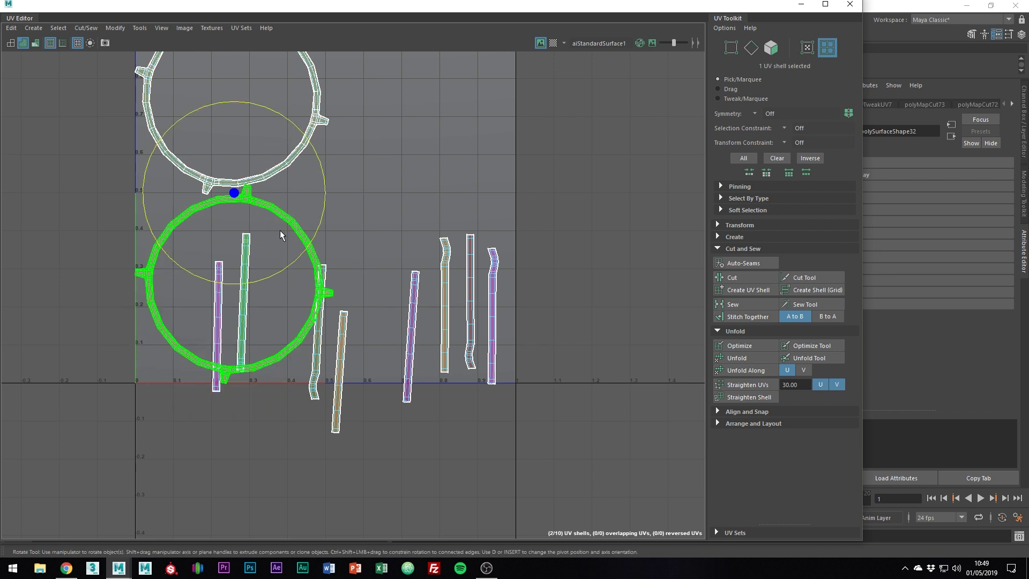
pyautogui.scroll(-2, 279, 230)
pyautogui.press('w')
pyautogui.moveTo(333, 200); pyautogui.dragTo(142, 200)
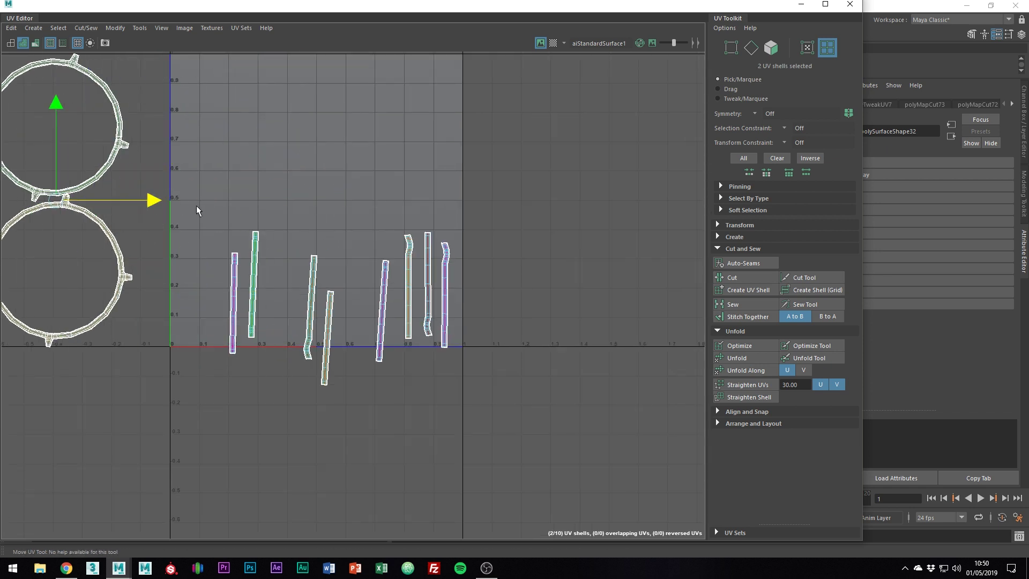
# Straighten the UVs of all eight strip shells, redoing the distorted middle strip by unfolding it, rotating it upright and straightening it again
pyautogui.moveTo(221, 208); pyautogui.dragTo(506, 345)
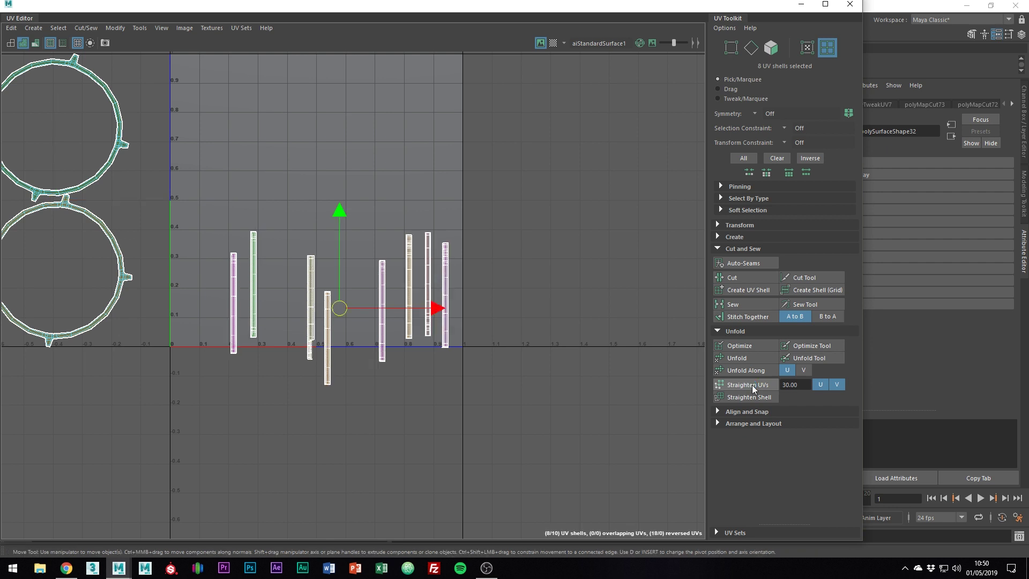
pyautogui.click(537, 346)
pyautogui.click(311, 300)
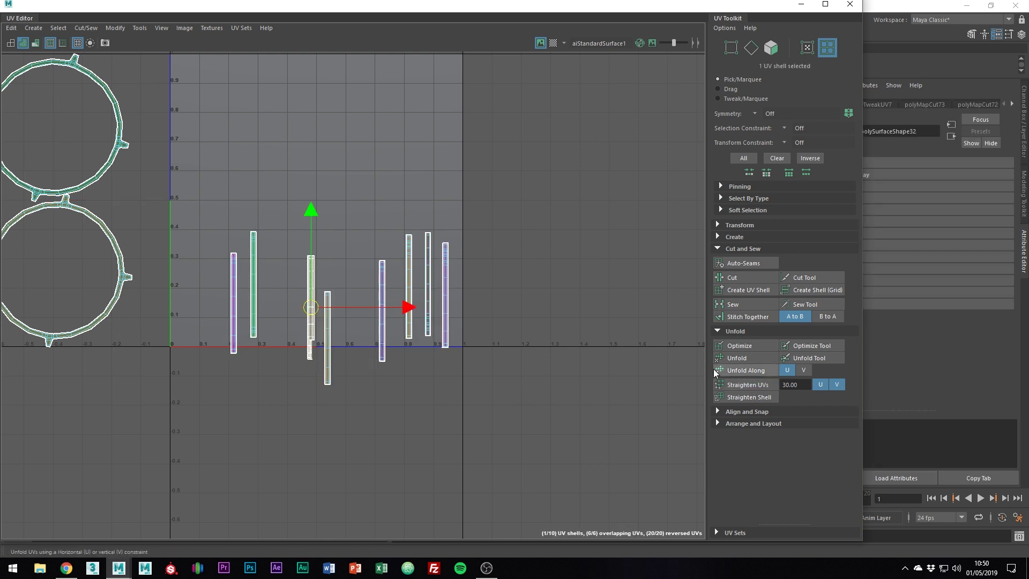
pyautogui.click(728, 359)
pyautogui.press('e')
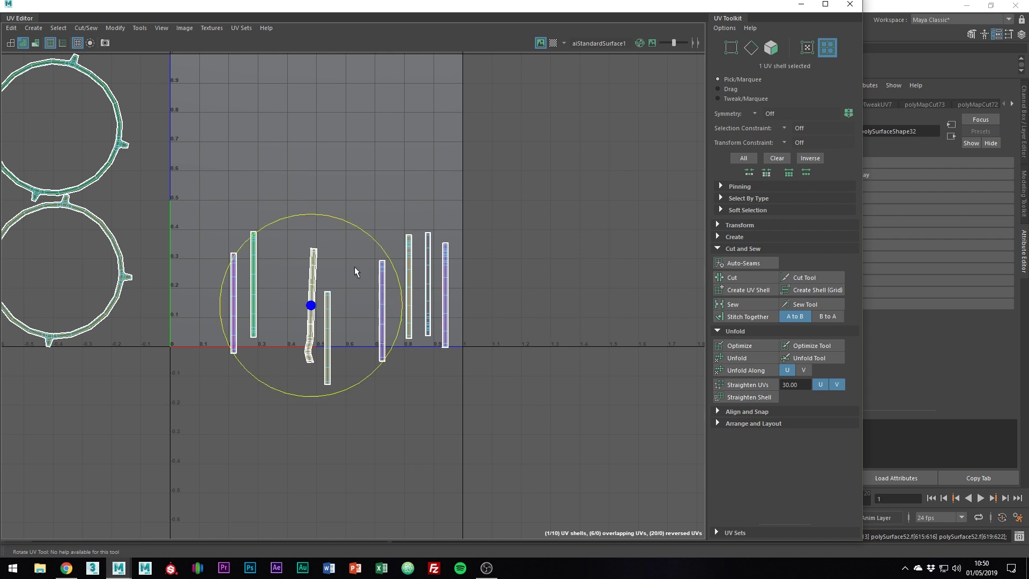
pyautogui.moveTo(373, 247); pyautogui.dragTo(371, 234)
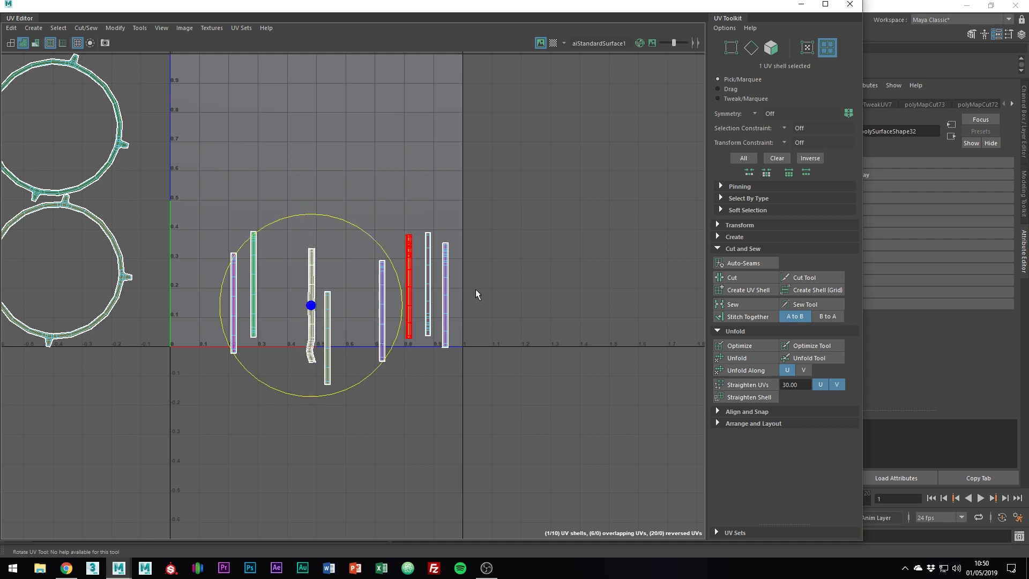
pyautogui.click(753, 385)
pyautogui.click(632, 338)
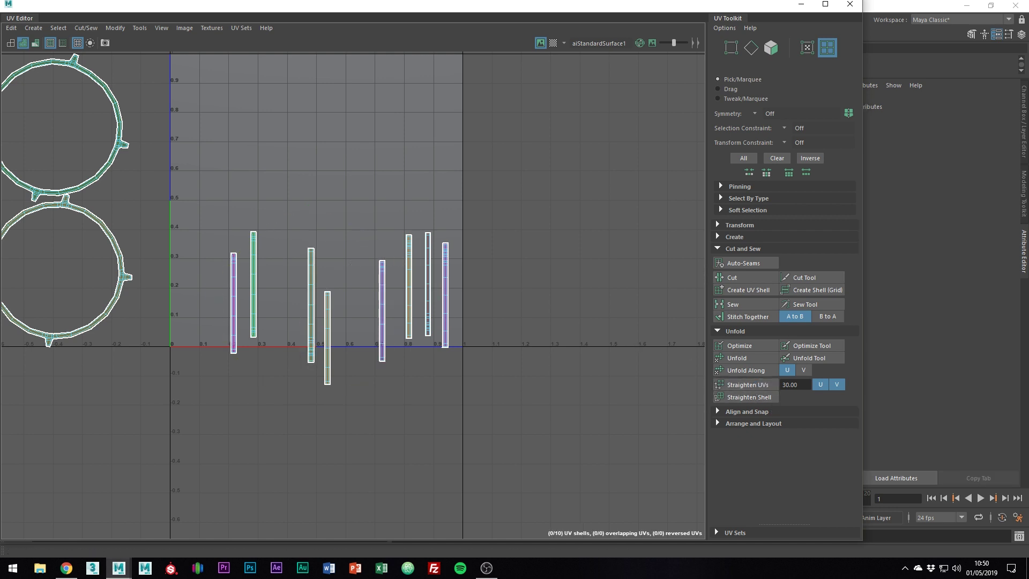
# Close the UV Editor, return the rim to object mode and bring the rest of the shield back into view
pyautogui.keyDown('alt'); pyautogui.moveTo(486, 244); pyautogui.dragTo(496, 269, button='middle'); pyautogui.keyUp('alt')
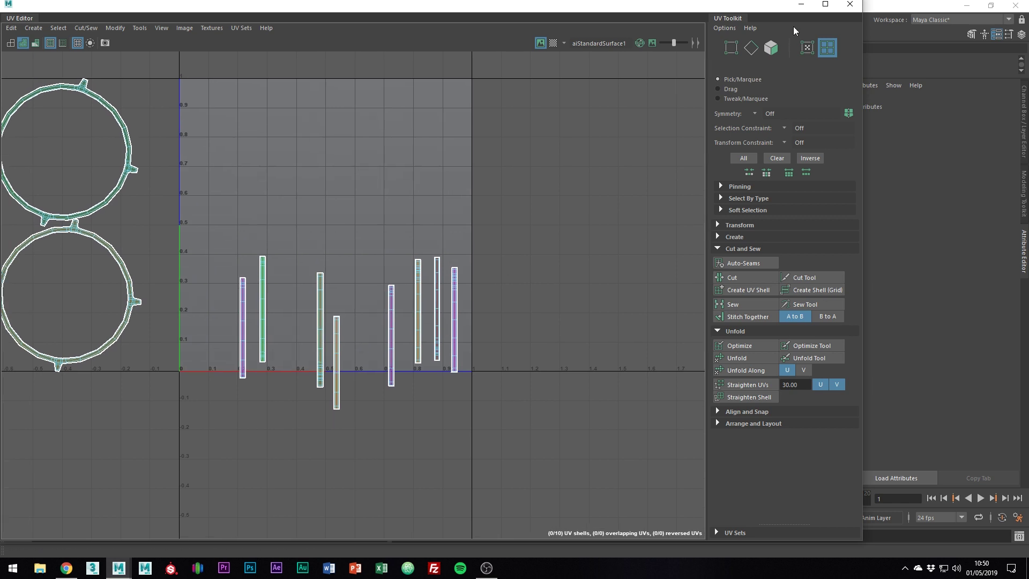
pyautogui.click(849, 5)
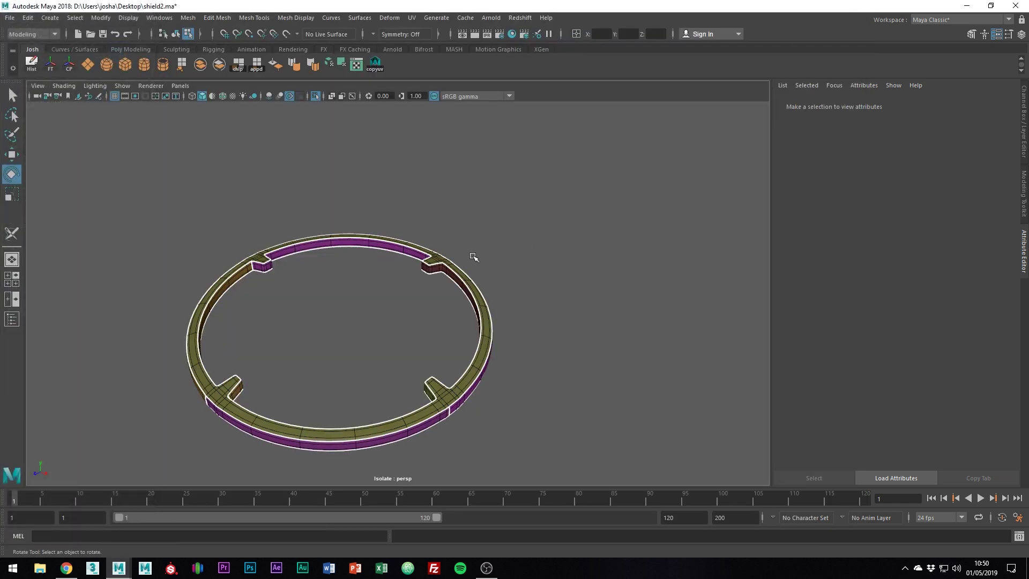
pyautogui.moveTo(438, 259); pyautogui.dragTo(529, 217, button='right')
pyautogui.click(439, 268)
pyautogui.hotkey('ctrl', '1')
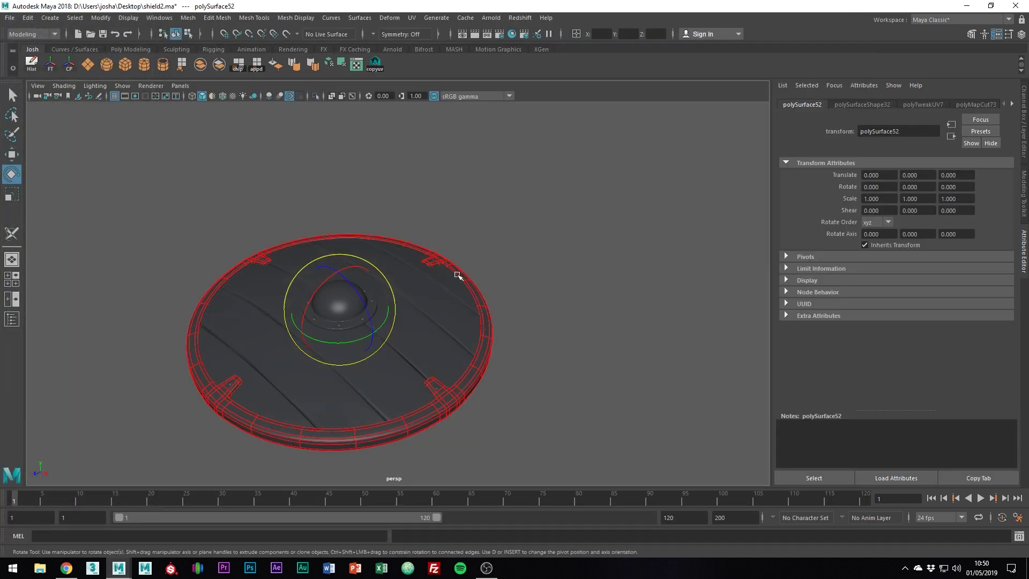
# Isolate the shield's central domed boss and frame it in the viewport
pyautogui.click(609, 271)
pyautogui.click(410, 288)
pyautogui.hotkey('ctrl', '1')
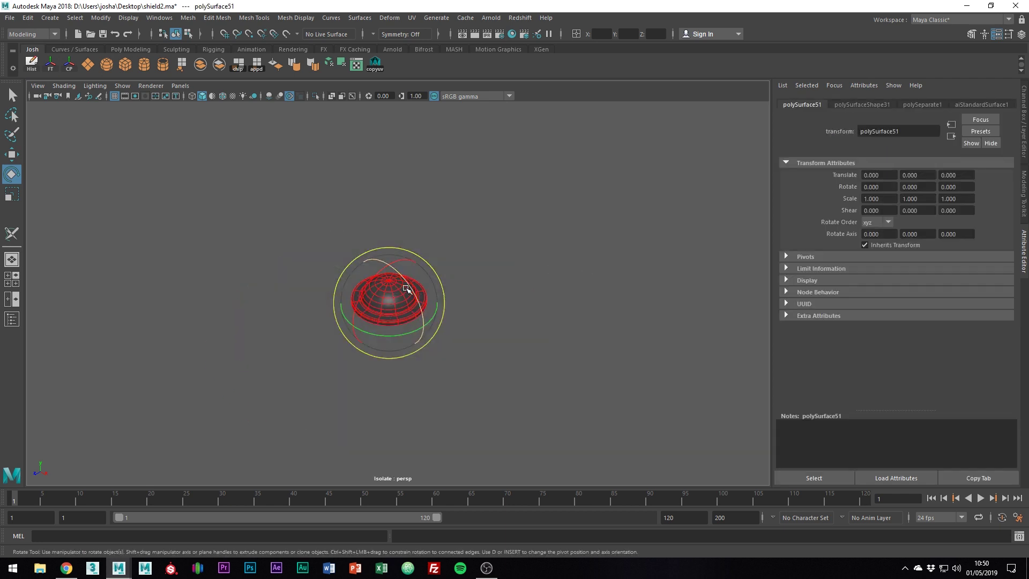
pyautogui.press('f')
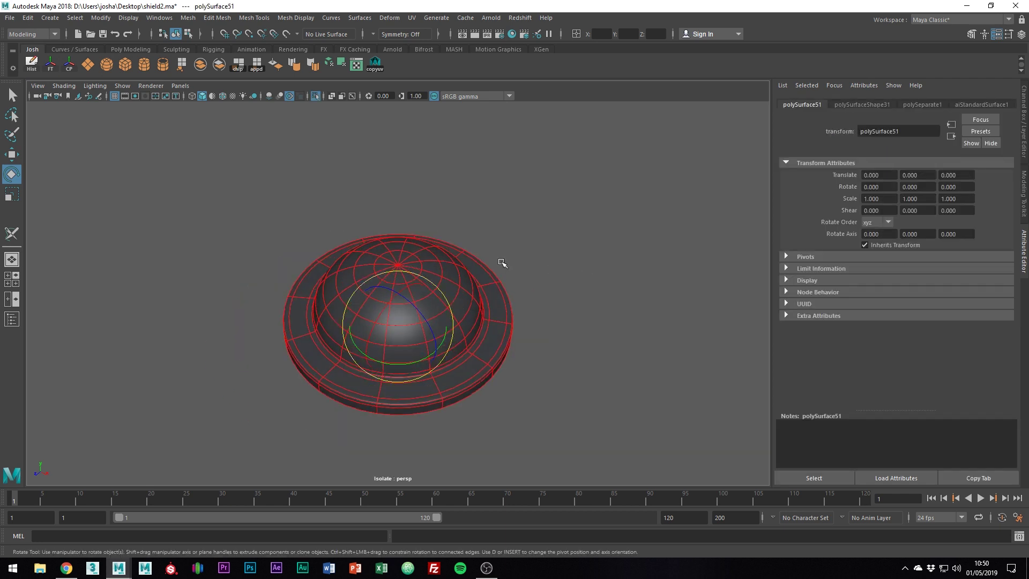
# Apply an automatic UV projection to the boss and sew all its UVs into a single shell
pyautogui.click(329, 65)
pyautogui.click(357, 65)
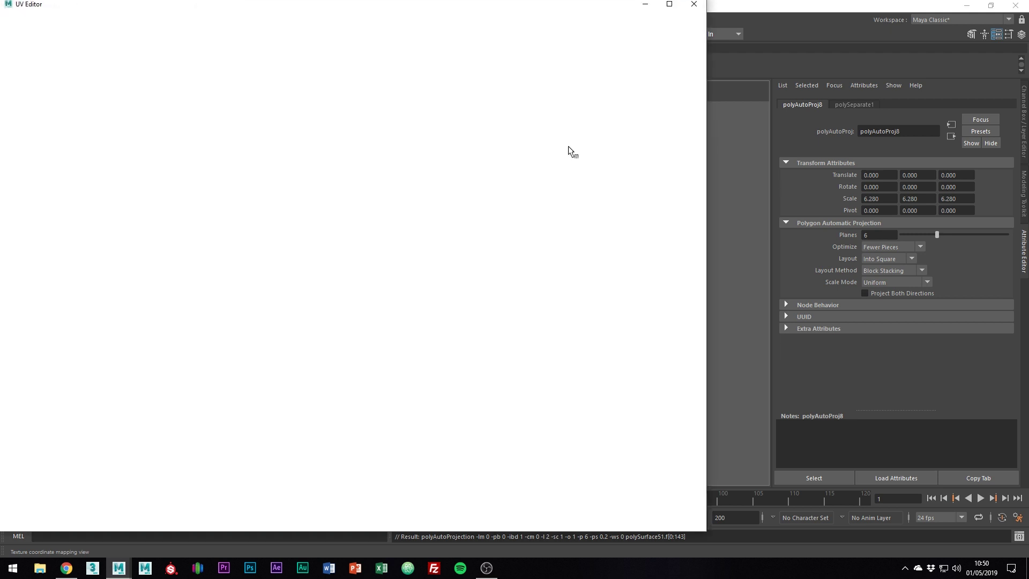
pyautogui.click(732, 304)
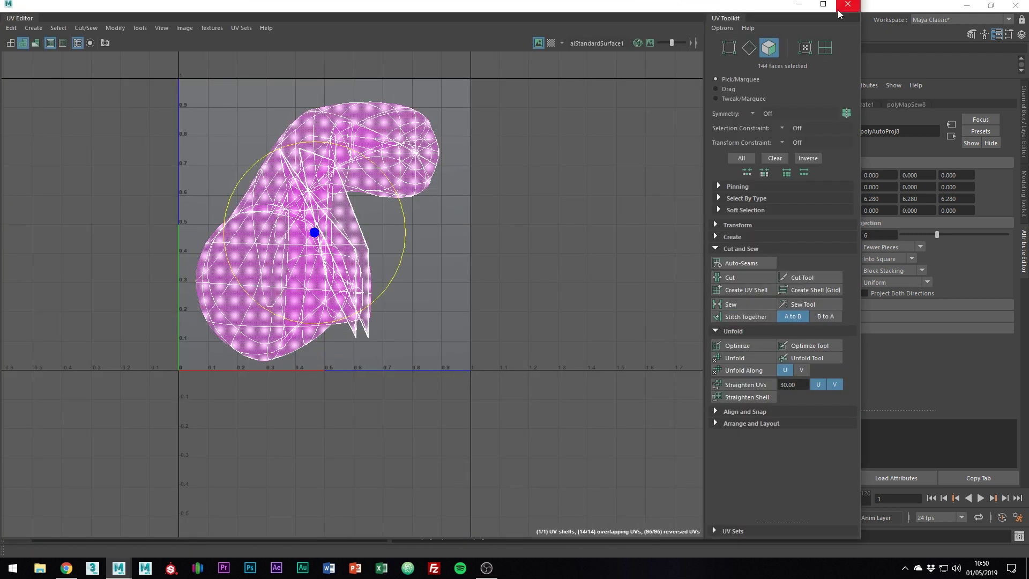
pyautogui.click(799, 6)
# With the 3D Cut and Sew UV Tool, cut seam loops around the boss flange's outer upper edge and the dome's base
pyautogui.moveTo(449, 259); pyautogui.dragTo(494, 243, button='right')
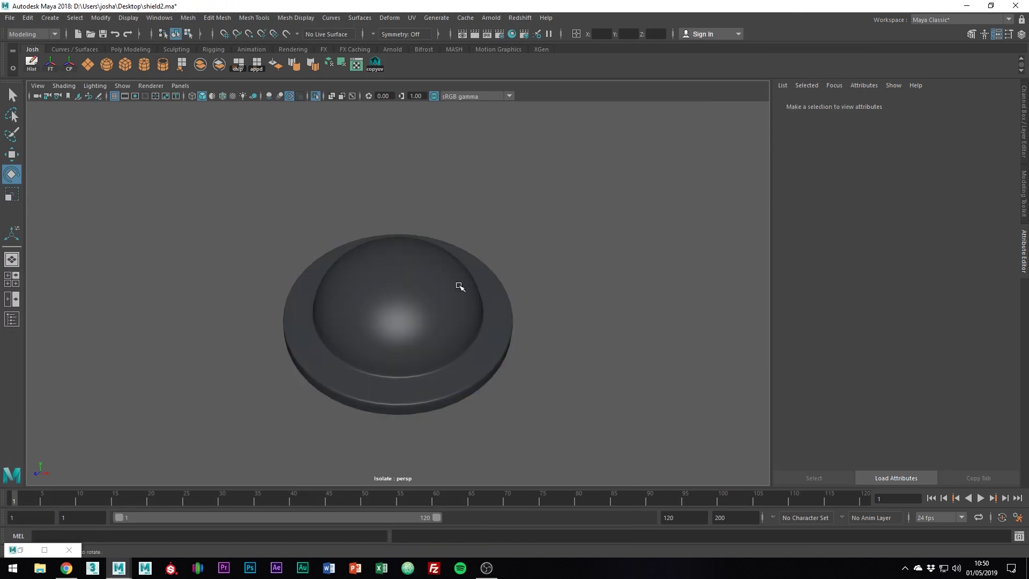
pyautogui.click(459, 287)
pyautogui.press('space')
pyautogui.click(561, 306)
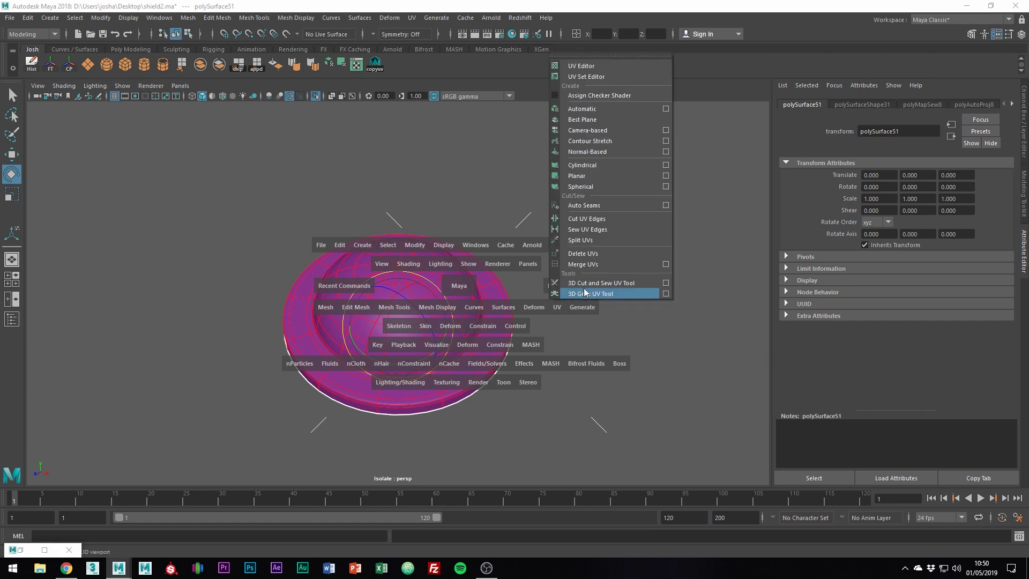
pyautogui.click(621, 293)
pyautogui.doubleClick(473, 388)
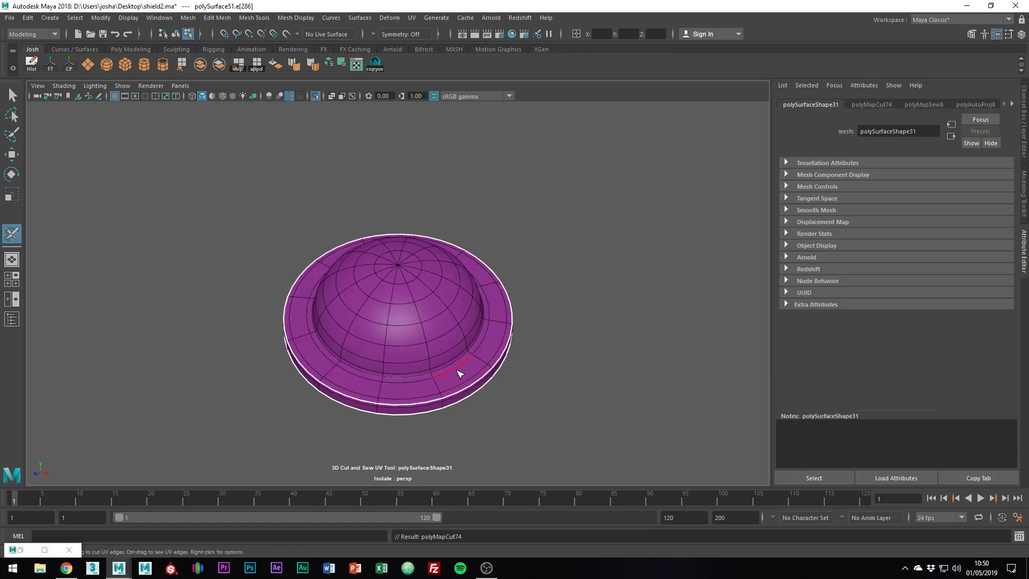
pyautogui.doubleClick(451, 366)
# Leave the seam cutting tool, select the boss as an object and unfold its UV shells
pyautogui.keyDown('alt'); pyautogui.moveTo(459, 375); pyautogui.dragTo(495, 360); pyautogui.keyUp('alt')
pyautogui.press('w')
pyautogui.moveTo(444, 303); pyautogui.dragTo(500, 226, button='right')
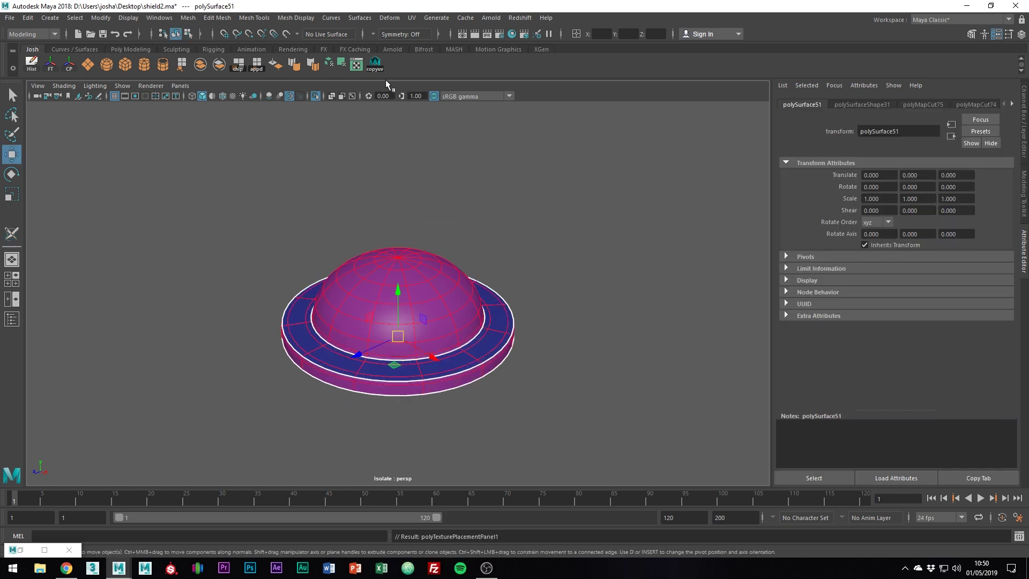
pyautogui.click(356, 64)
pyautogui.click(749, 358)
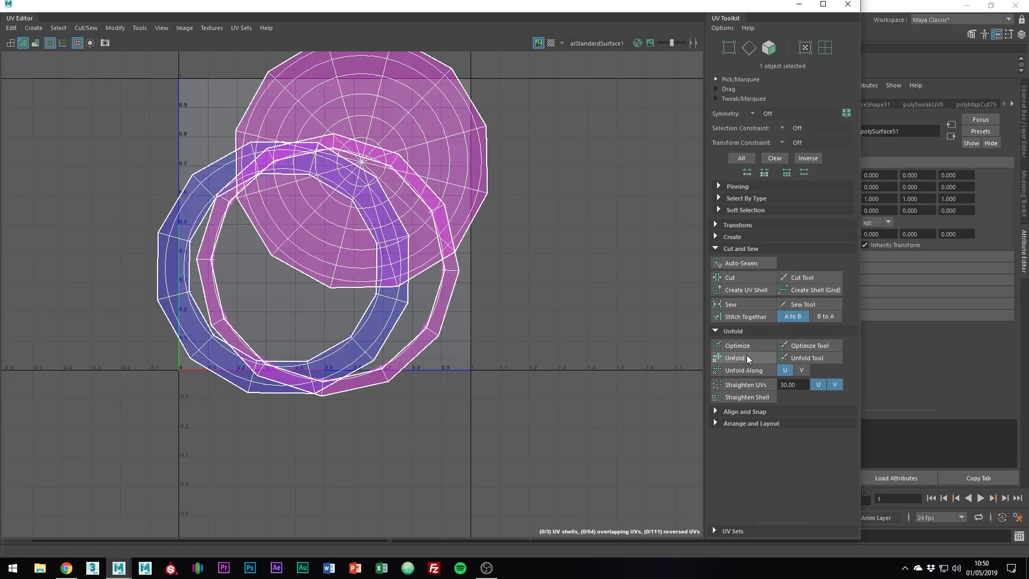
# Put the UV Editor away and take the boss out of isolation to show the whole shield
pyautogui.click(809, 4)
pyautogui.click(494, 209)
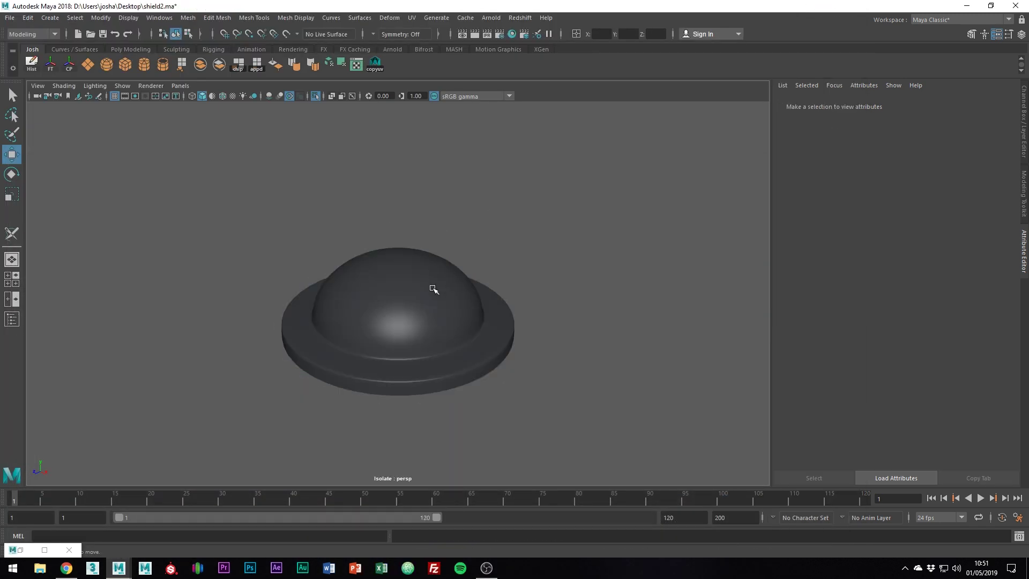
pyautogui.click(434, 289)
pyautogui.hotkey('ctrl', '1')
pyautogui.click(531, 192)
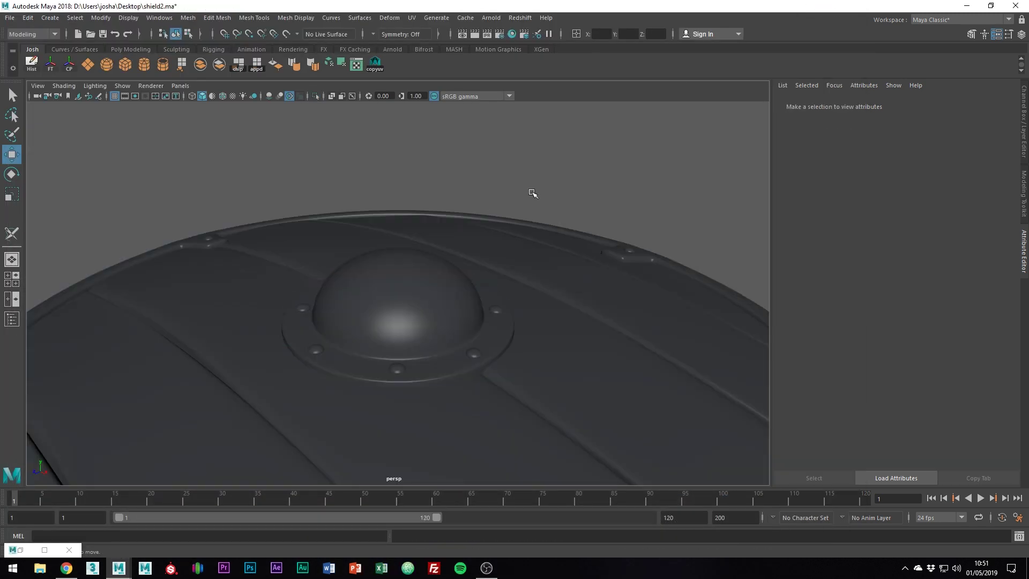
# Select the rivet on the nearest rim tab and apply an automatic UV projection to it
pyautogui.scroll(-3, 534, 199)
pyautogui.keyDown('alt'); pyautogui.moveTo(585, 355); pyautogui.dragTo(555, 282, button='middle'); pyautogui.keyUp('alt')
pyautogui.keyDown('alt'); pyautogui.moveTo(555, 282); pyautogui.dragTo(412, 435); pyautogui.keyUp('alt')
pyautogui.click(399, 405)
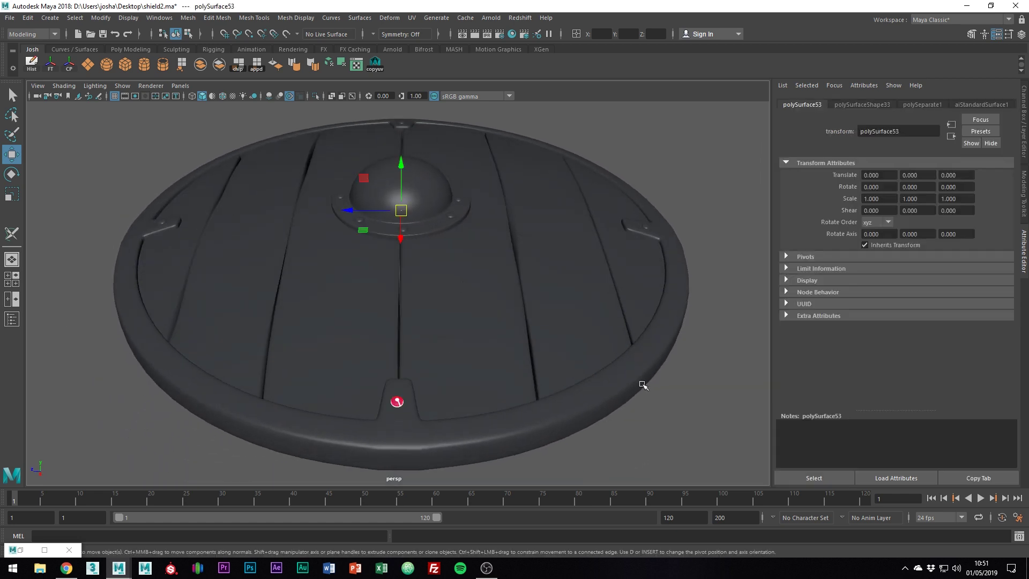
pyautogui.click(329, 65)
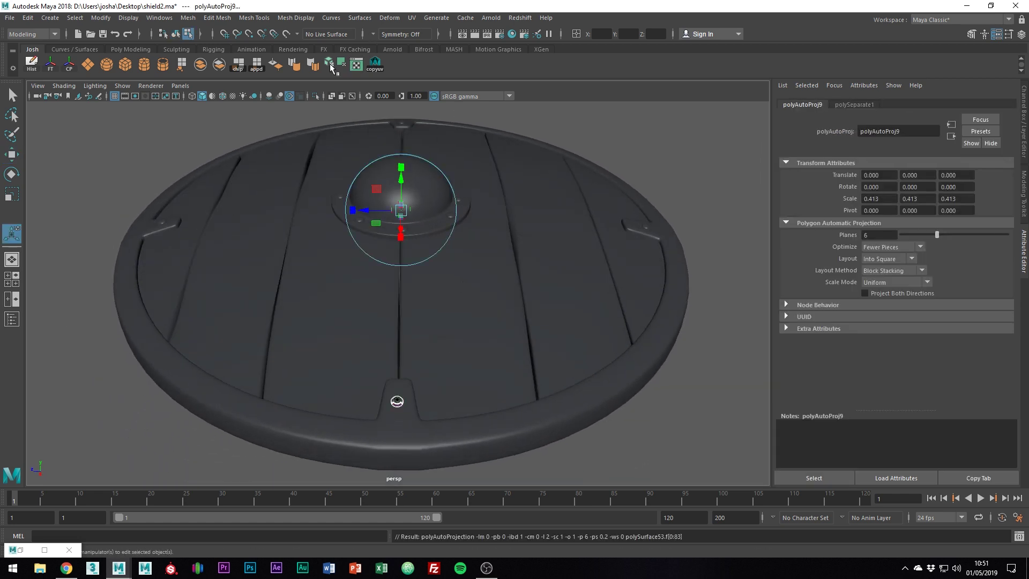
# Sew all the rivet's UVs into one shell and unfold it
pyautogui.click(368, 68)
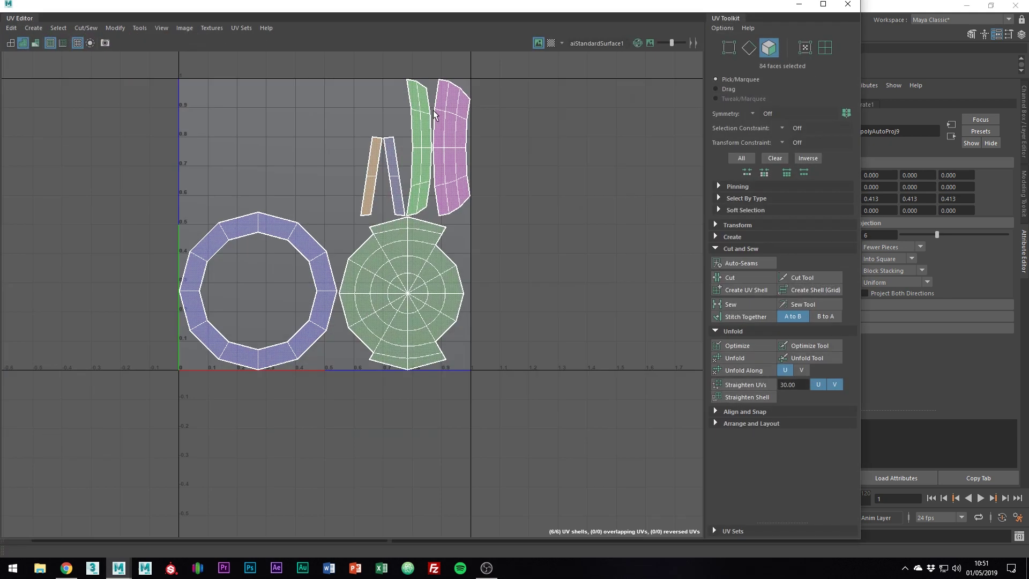
pyautogui.click(732, 305)
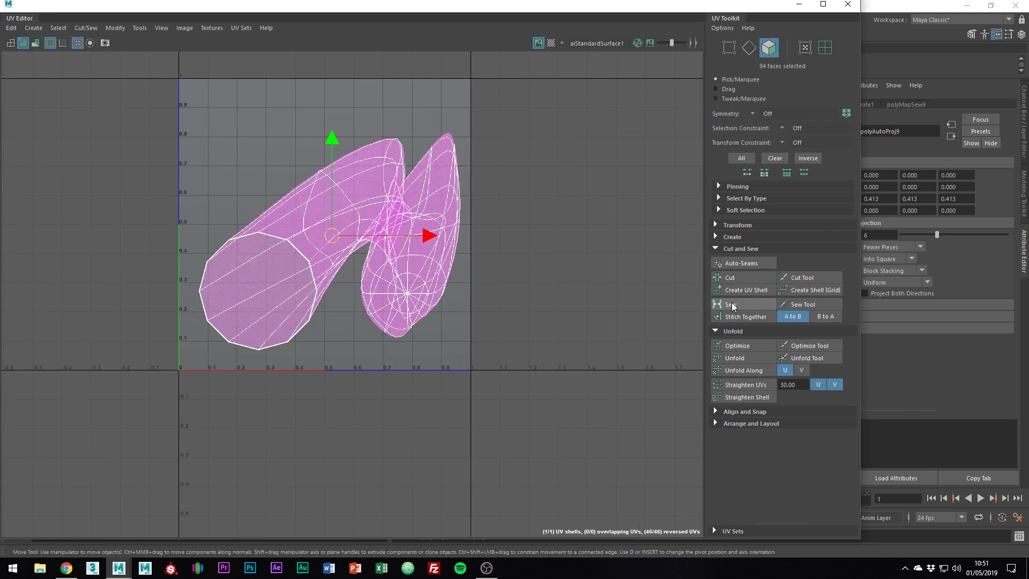
pyautogui.click(750, 358)
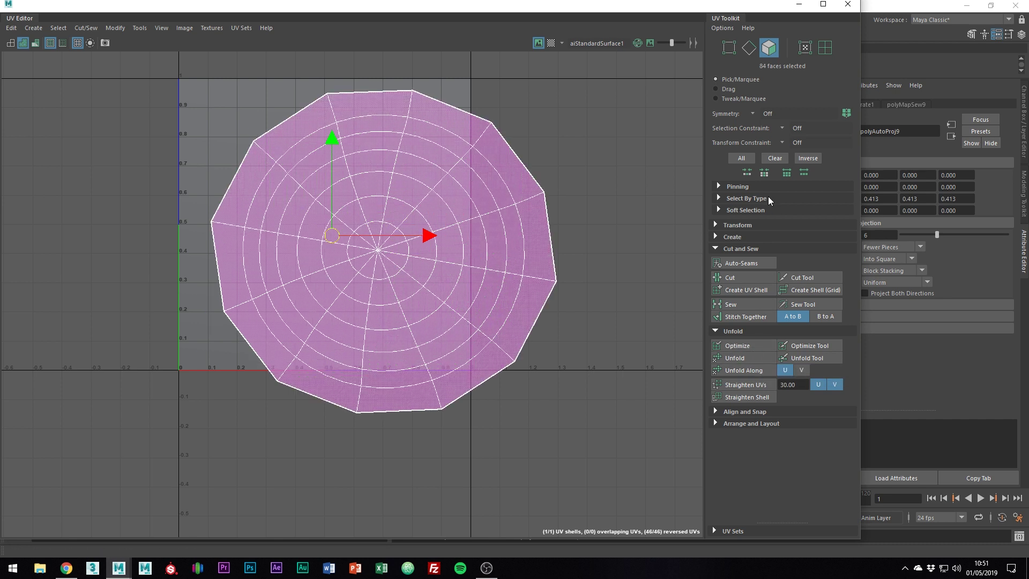
pyautogui.click(795, 6)
# Return to object selection and select the unwrapped rivet first, adding the side rim tabs' rivets and front boss flange rivets
pyautogui.rightClick(407, 399)
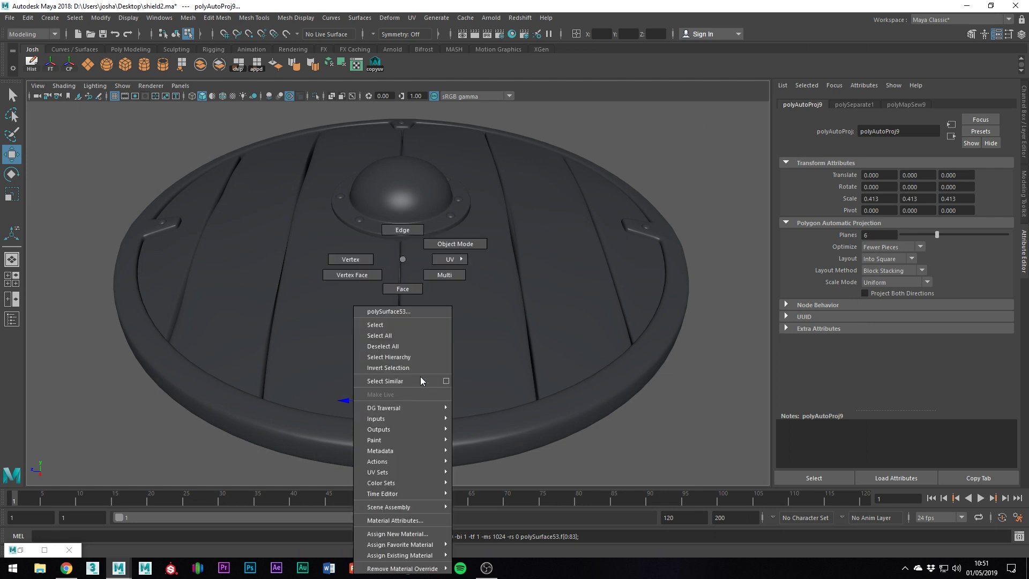
pyautogui.moveTo(420, 377); pyautogui.dragTo(459, 233, button='right')
pyautogui.click(676, 401)
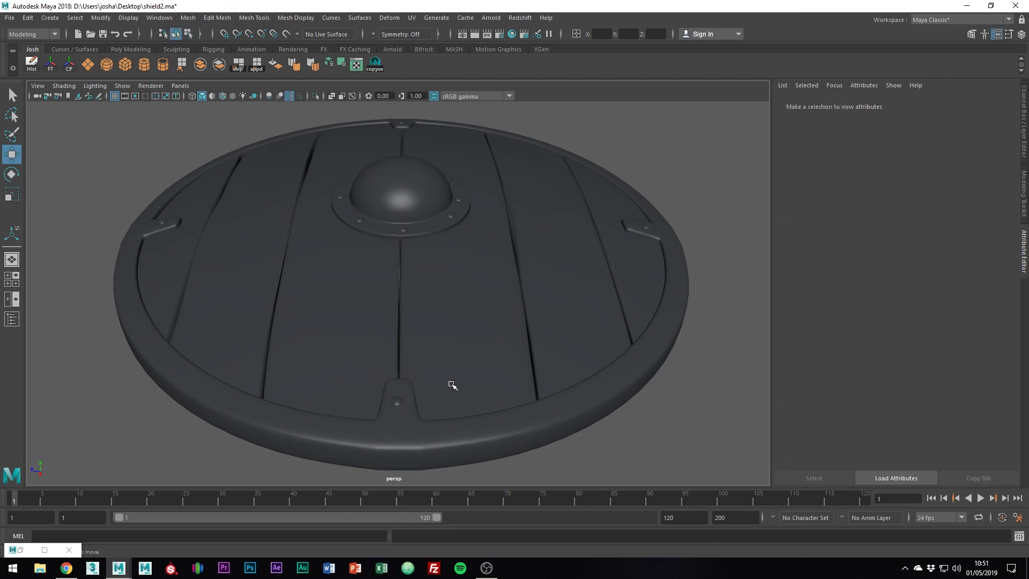
pyautogui.click(400, 404)
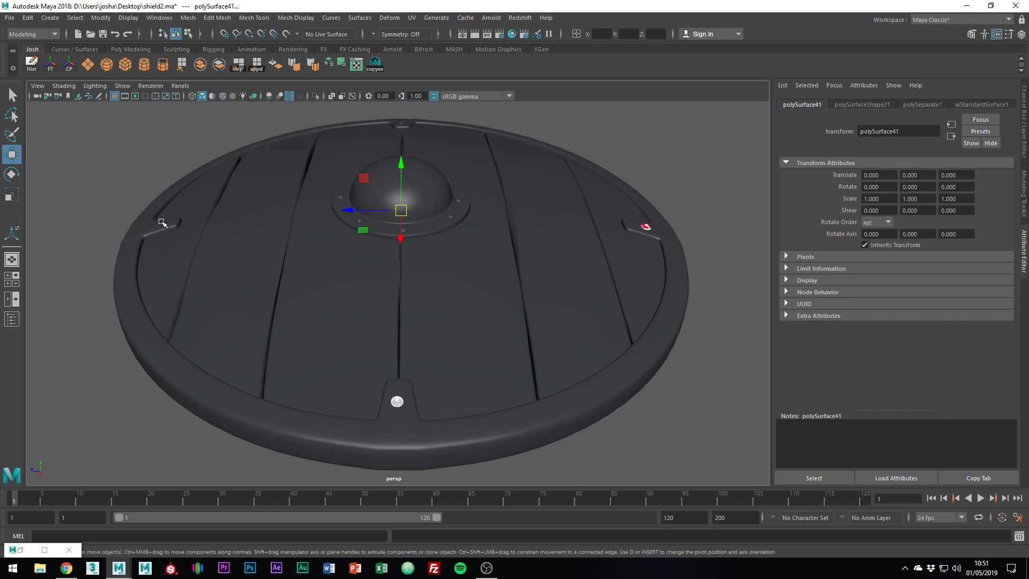
pyautogui.press('q')
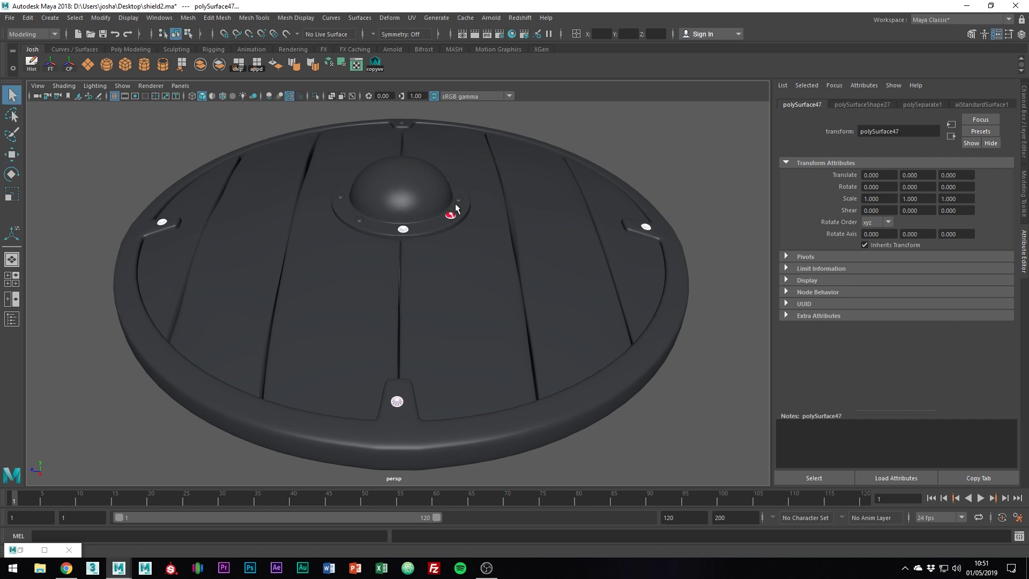
# Add the remaining boss flange rivets and the far rim tab's rivet to the selection
pyautogui.keyDown('alt'); pyautogui.moveTo(462, 220); pyautogui.dragTo(468, 252); pyautogui.keyUp('alt')
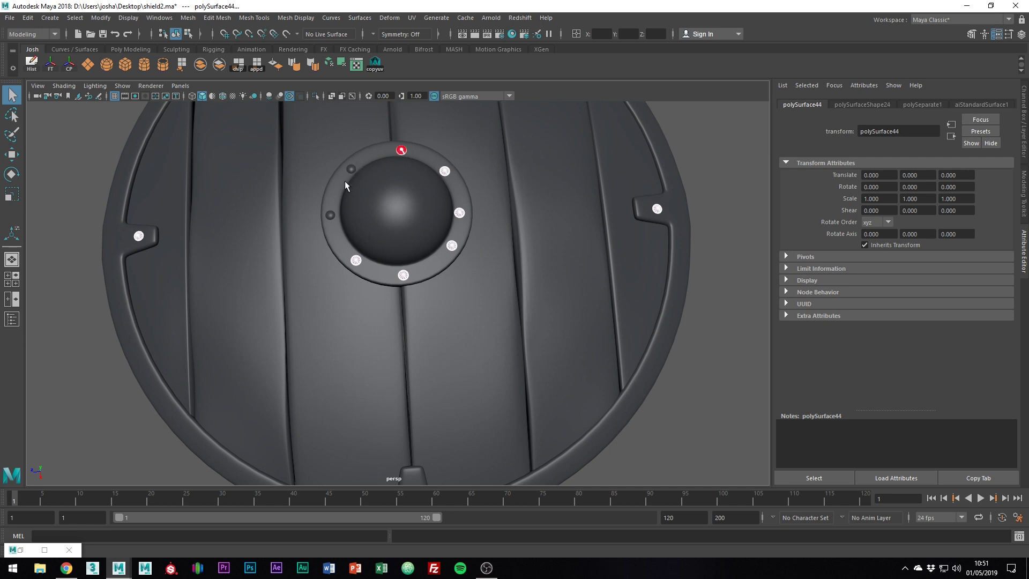
pyautogui.keyDown('shift'); pyautogui.click(351, 170); pyautogui.keyUp('shift')
pyautogui.keyDown('shift'); pyautogui.click(330, 215); pyautogui.keyUp('shift')
pyautogui.keyDown('alt'); pyautogui.moveTo(440, 191); pyautogui.dragTo(476, 369, button='middle'); pyautogui.keyUp('alt')
pyautogui.keyDown('shift'); pyautogui.click(416, 158); pyautogui.keyUp('shift')
pyautogui.scroll(-3, 477, 173)
pyautogui.keyDown('alt'); pyautogui.moveTo(477, 173); pyautogui.dragTo(587, 206); pyautogui.keyUp('alt')
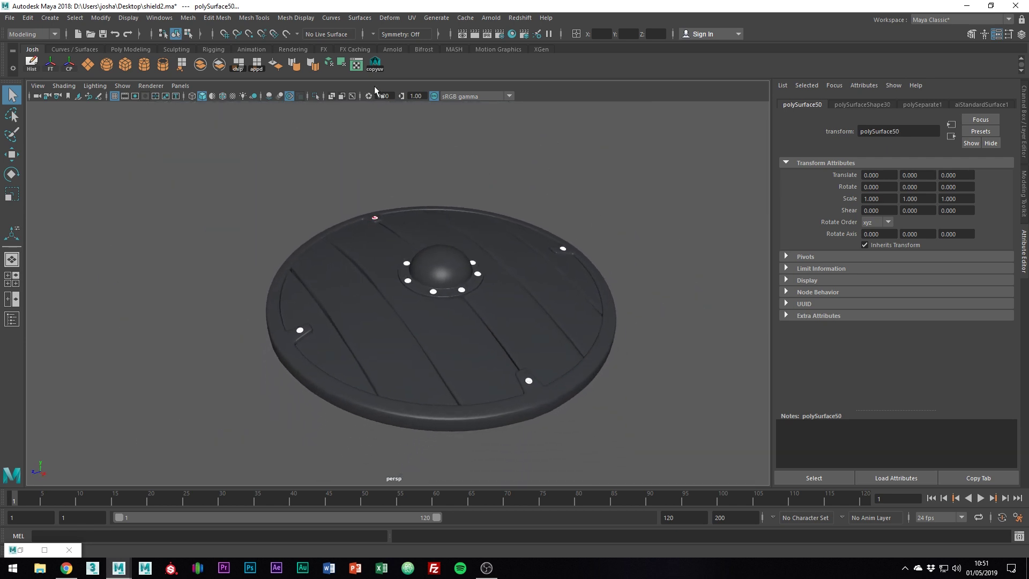
# Place the UV Editor beside the viewport and run the copyuv script to copy the unwrapped rivet's UVs onto the selected rivets
pyautogui.click(357, 67)
pyautogui.doubleClick(545, 12)
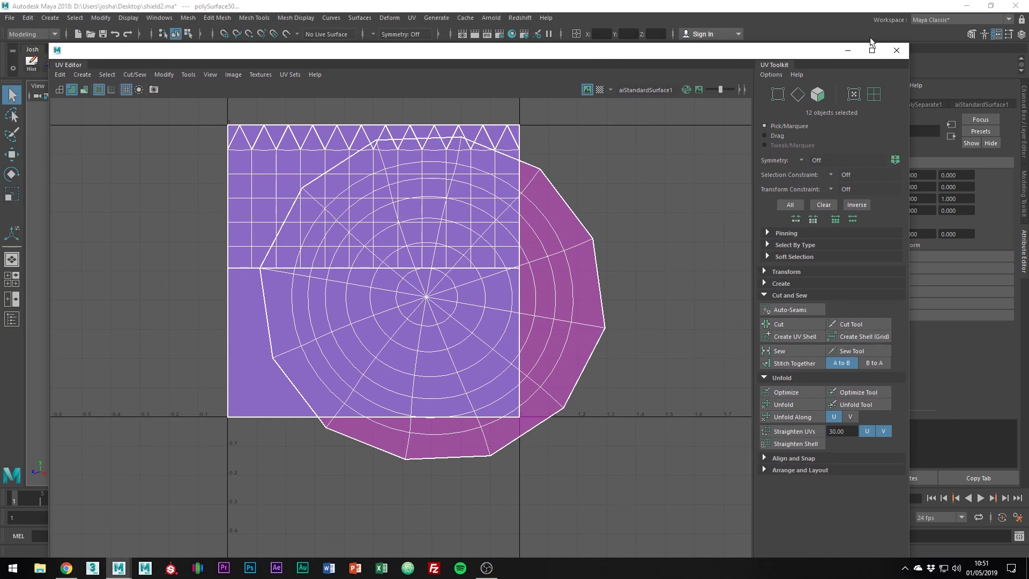
pyautogui.moveTo(911, 44); pyautogui.dragTo(589, 154)
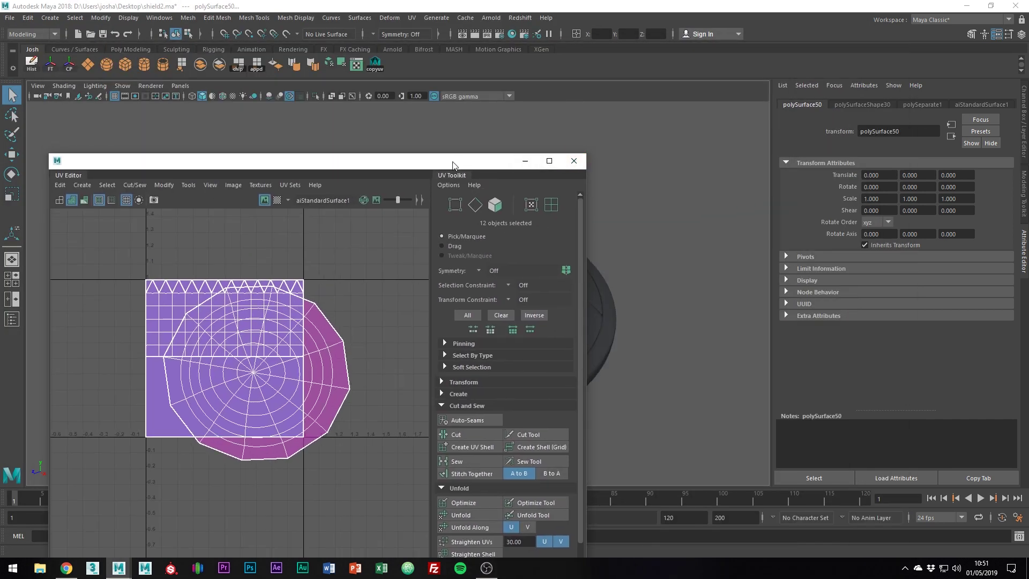
pyautogui.moveTo(454, 165); pyautogui.dragTo(836, 63)
pyautogui.keyDown('alt'); pyautogui.moveTo(388, 211); pyautogui.dragTo(204, 197); pyautogui.keyUp('alt')
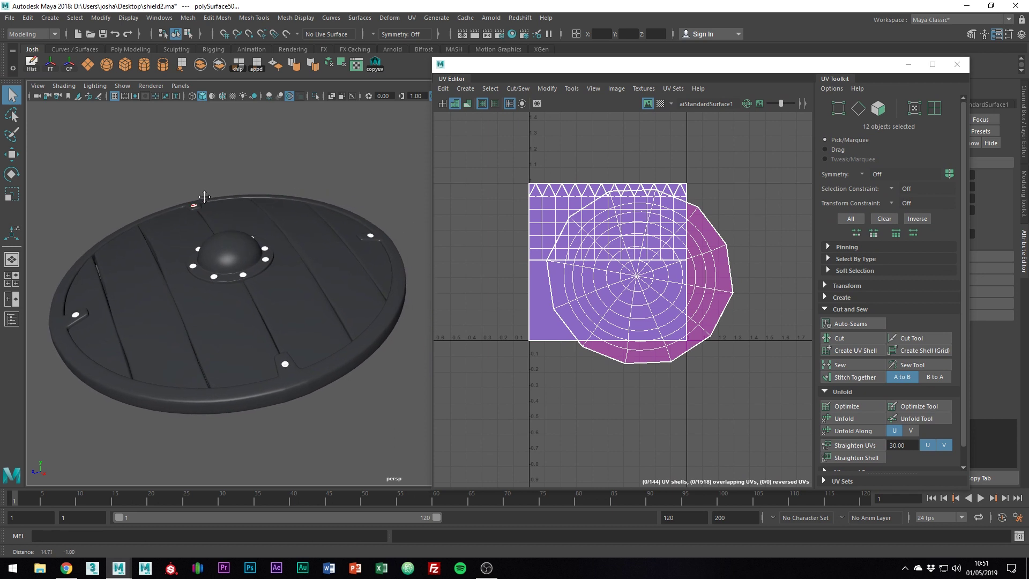
pyautogui.click(375, 64)
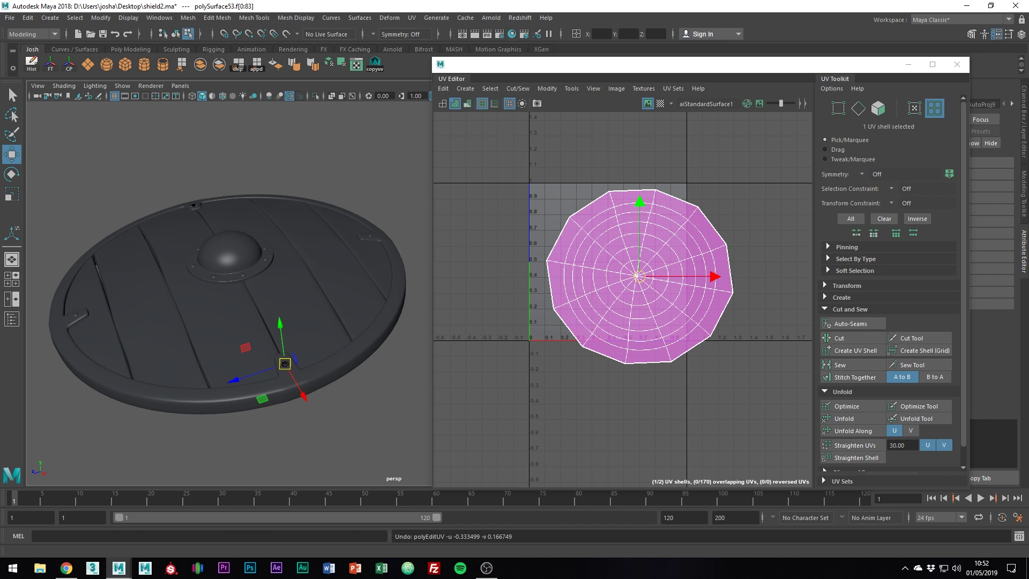
# Add a new script item named "copy uv" to the custom shelf
pyautogui.rightClick(43, 73)
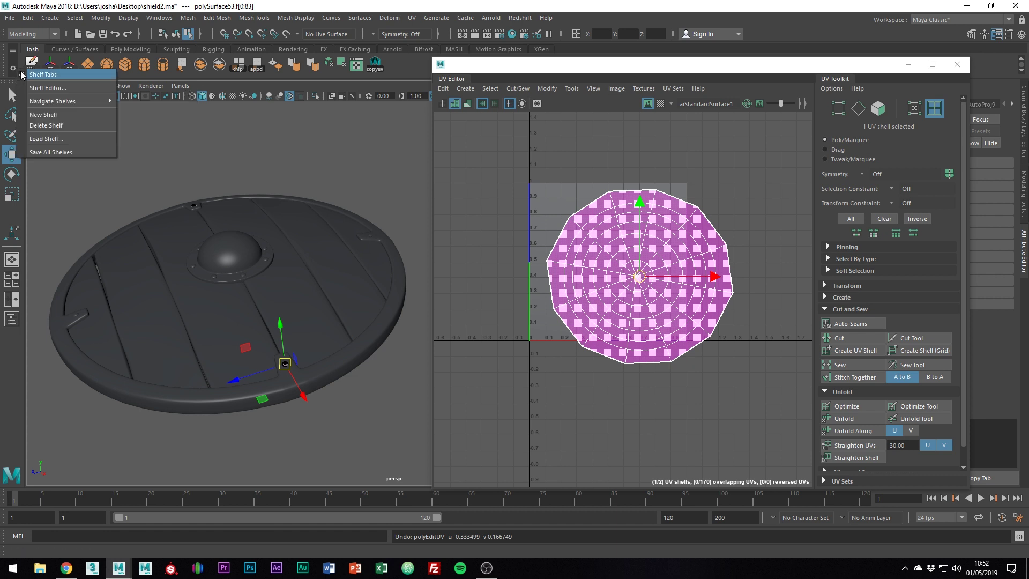
pyautogui.click(52, 87)
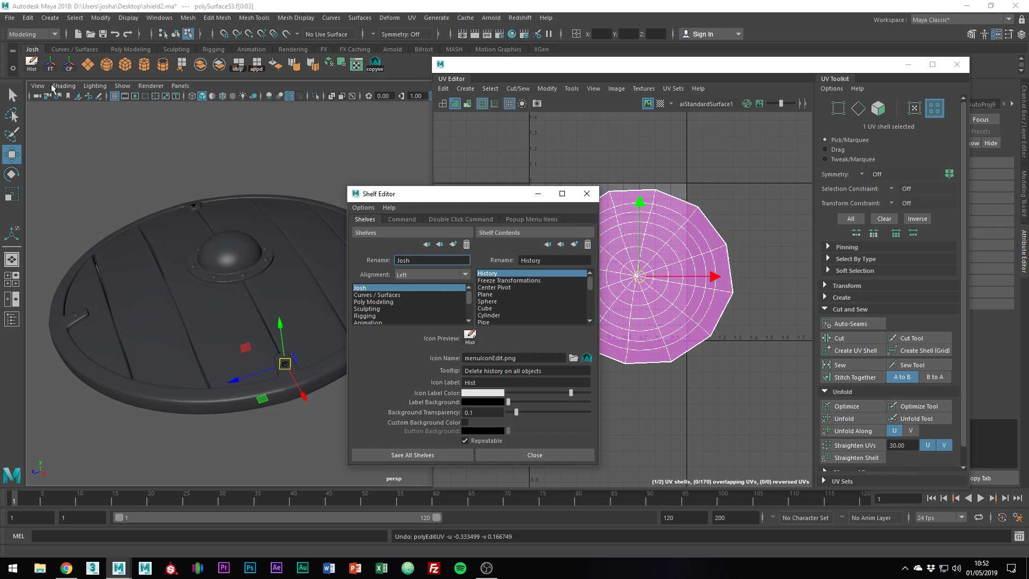
pyautogui.click(574, 245)
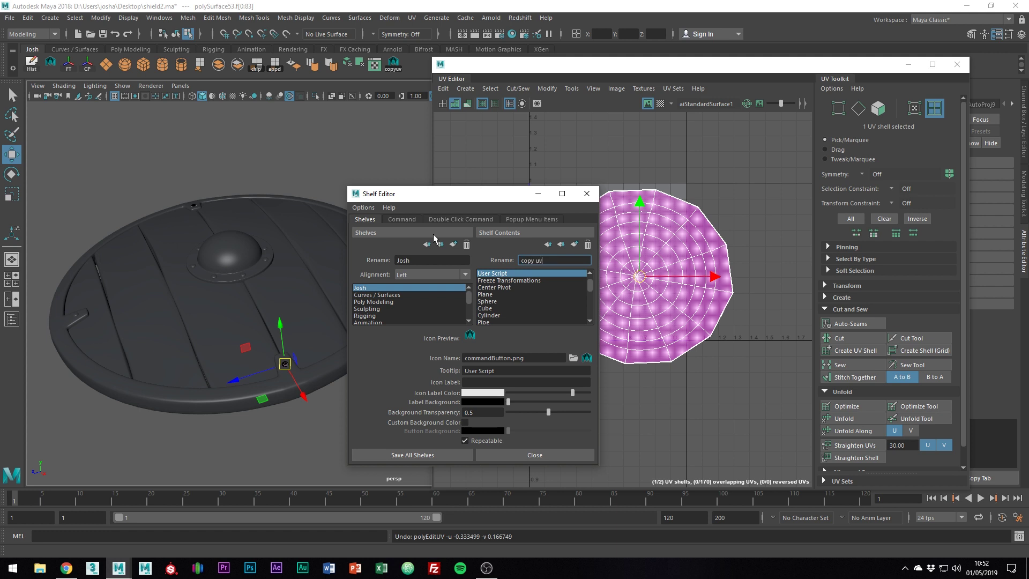
# Replace the item's command with the Python script that transfers UVs from the first selected object to the others, and save all shelves
pyautogui.click(404, 220)
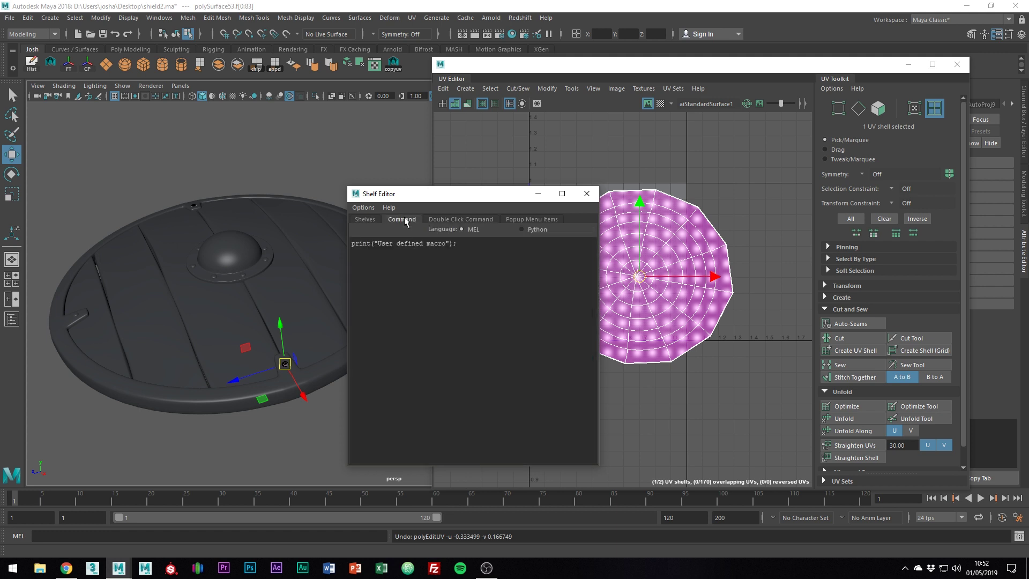
pyautogui.hotkey('ctrl', 'a')
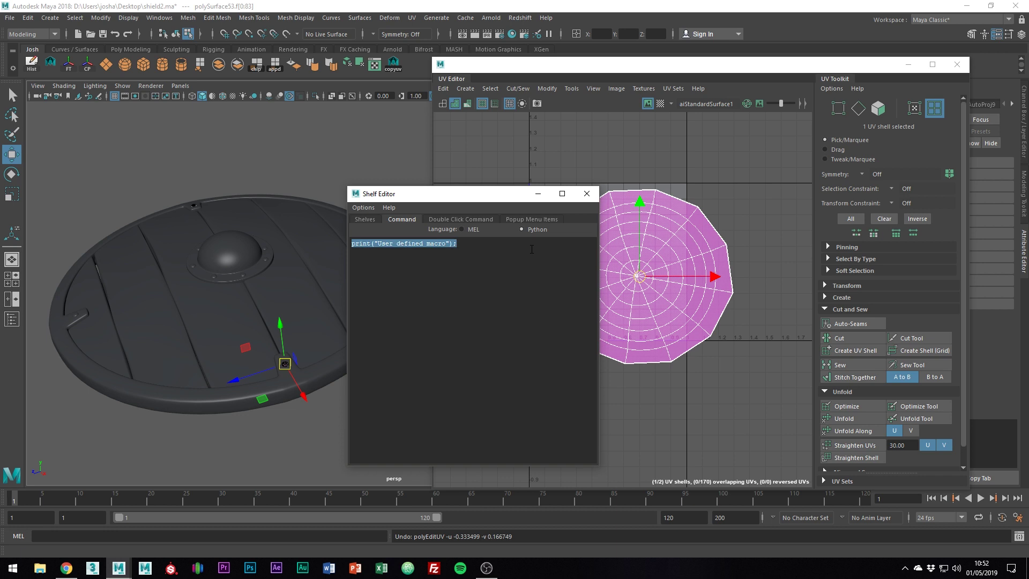
pyautogui.write('import maya.cmds as cm # list all the selected objects selectedObjects = cm.ls(sl=True) # put first one into variable # pop first one out of the selected objects list driver = selectedObjects.pop(0) # for each object in the selected objects list for object in selectedObjects:     cm.select([driver,object])     # transfer attributes     cm.transferAttributes(sampleSpace=4,transferUVs=2, transferColors=2 )')
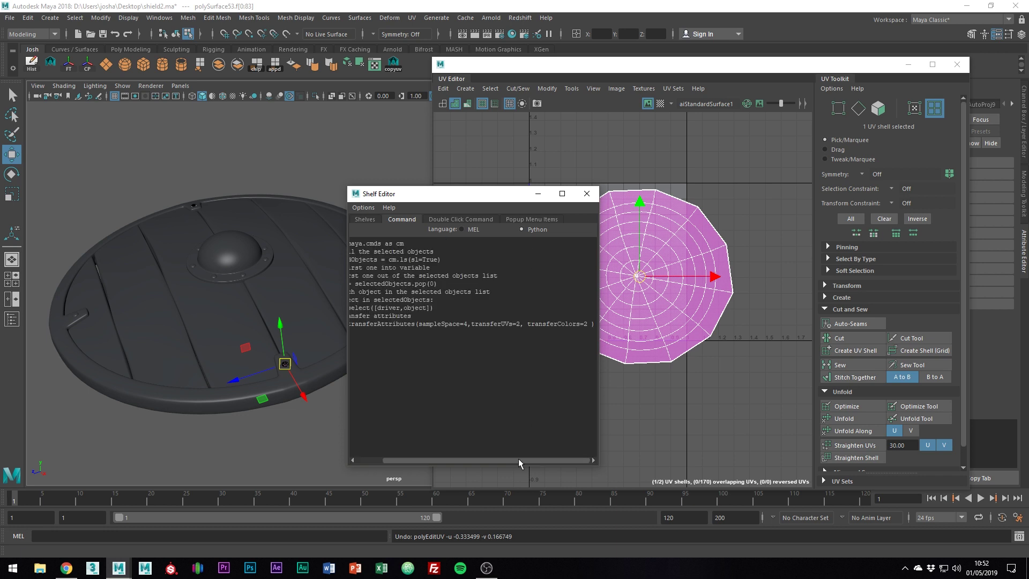
pyautogui.moveTo(519, 460); pyautogui.dragTo(486, 458)
pyautogui.click(365, 219)
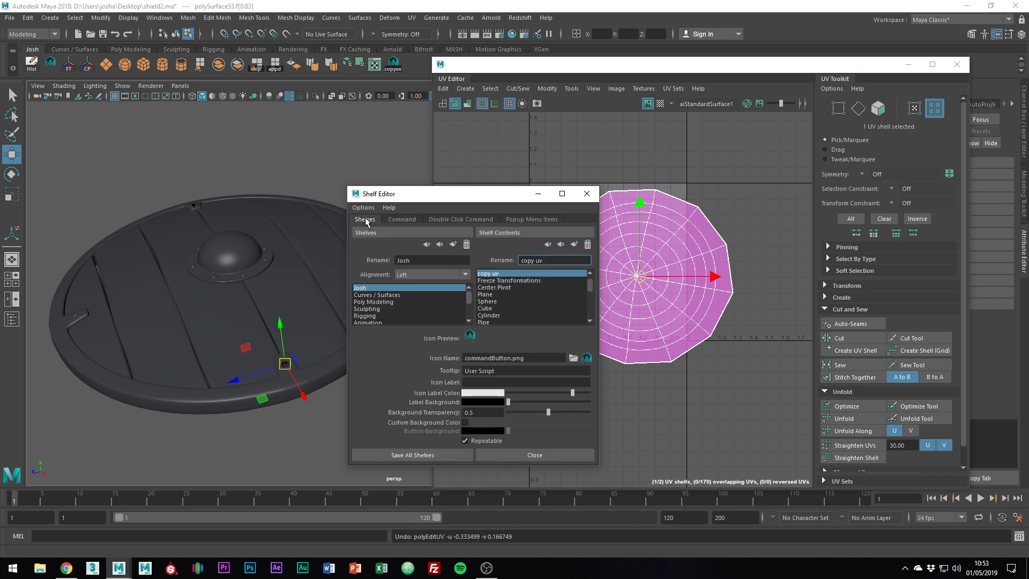
pyautogui.click(448, 455)
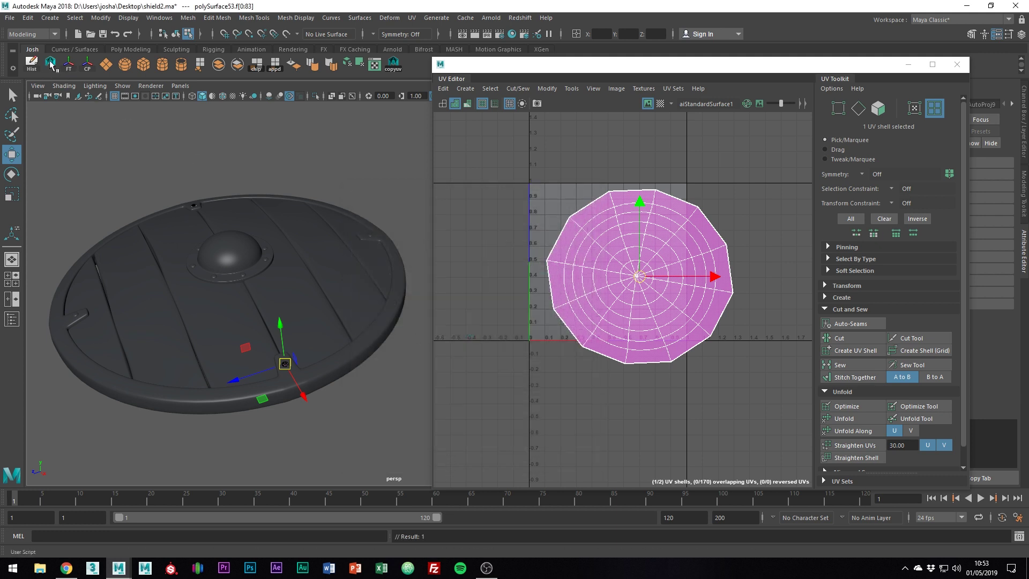
# Paste the UV transfer script into the Script Editor as Python and close the editor
pyautogui.click(1018, 537)
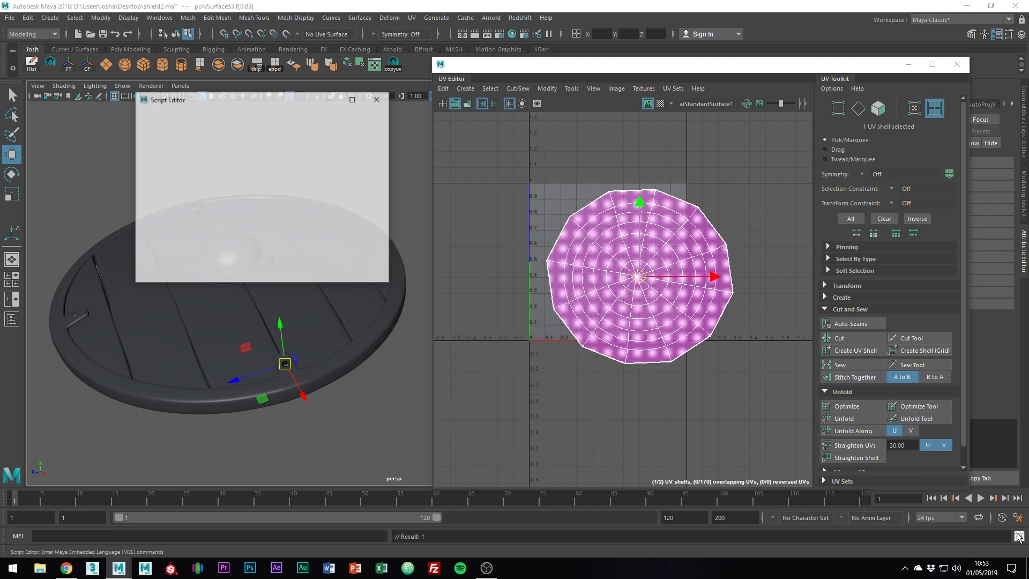
pyautogui.hotkey('ctrl', 'v')
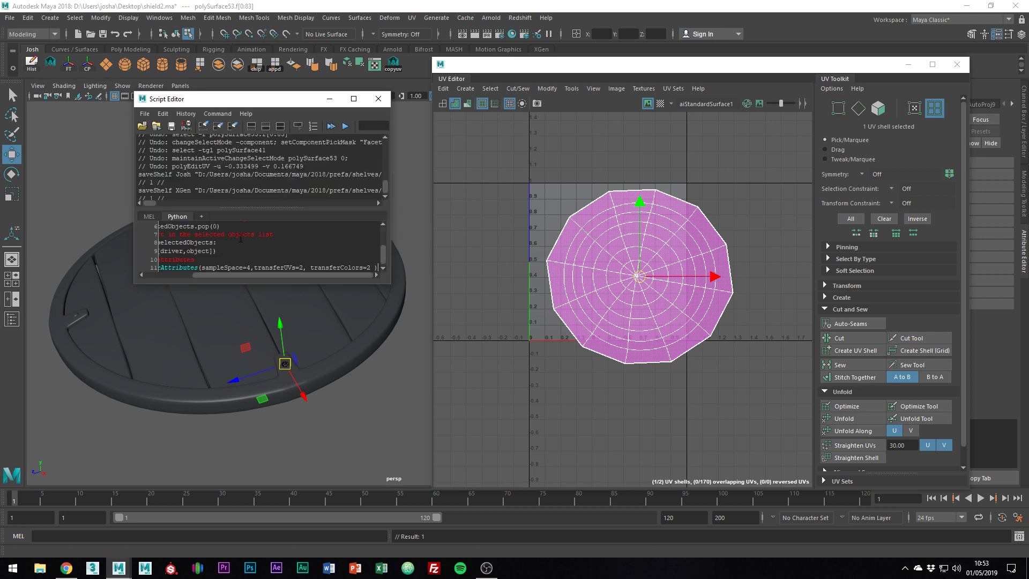
pyautogui.click(346, 127)
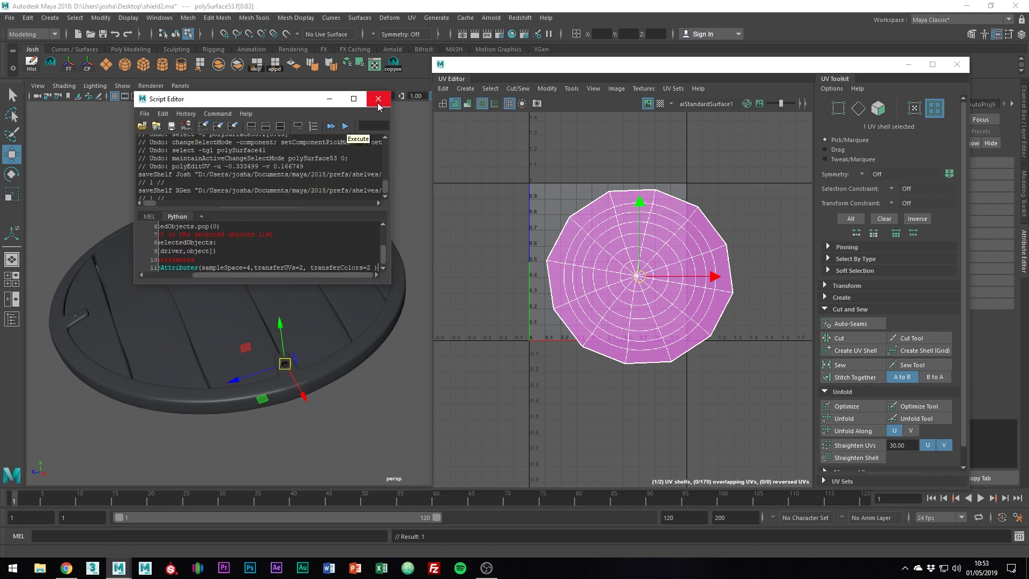
pyautogui.click(378, 99)
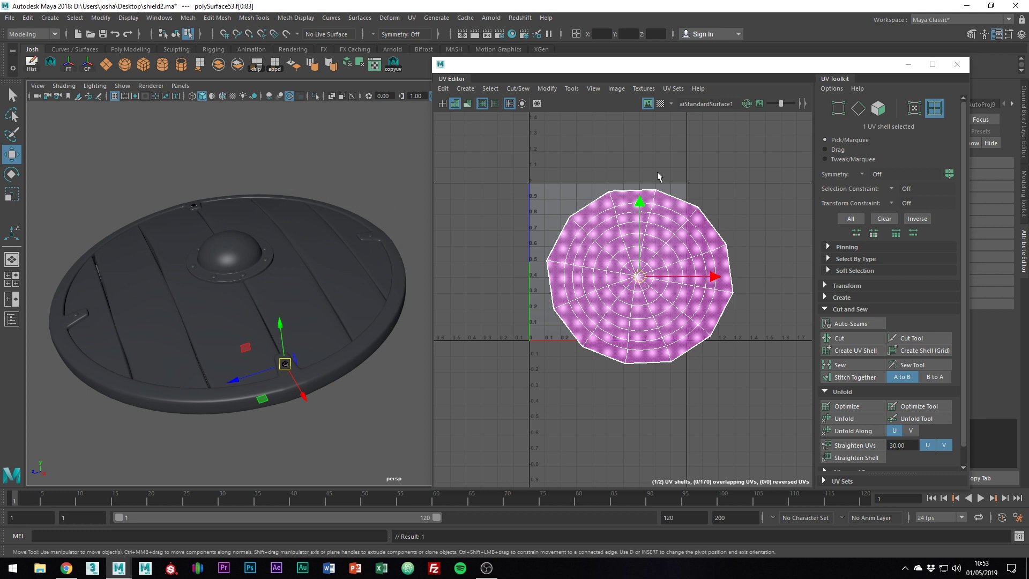
# Select all the shield parts in object mode, combine them into one mesh and select the combined shield
pyautogui.scroll(-4, 299, 237)
pyautogui.moveTo(326, 238); pyautogui.dragTo(379, 198, button='right')
pyautogui.click(380, 195)
pyautogui.scroll(-3, 375, 203)
pyautogui.keyDown('alt'); pyautogui.moveTo(366, 213); pyautogui.dragTo(240, 187, button='middle'); pyautogui.keyUp('alt')
pyautogui.moveTo(80, 177); pyautogui.dragTo(326, 320)
pyautogui.press('F8')
pyautogui.keyDown('shift'); pyautogui.moveTo(244, 246); pyautogui.dragTo(227, 439, button='right'); pyautogui.keyUp('shift')
pyautogui.moveTo(235, 254); pyautogui.dragTo(296, 211, button='right')
pyautogui.click(298, 208)
pyautogui.click(273, 233)
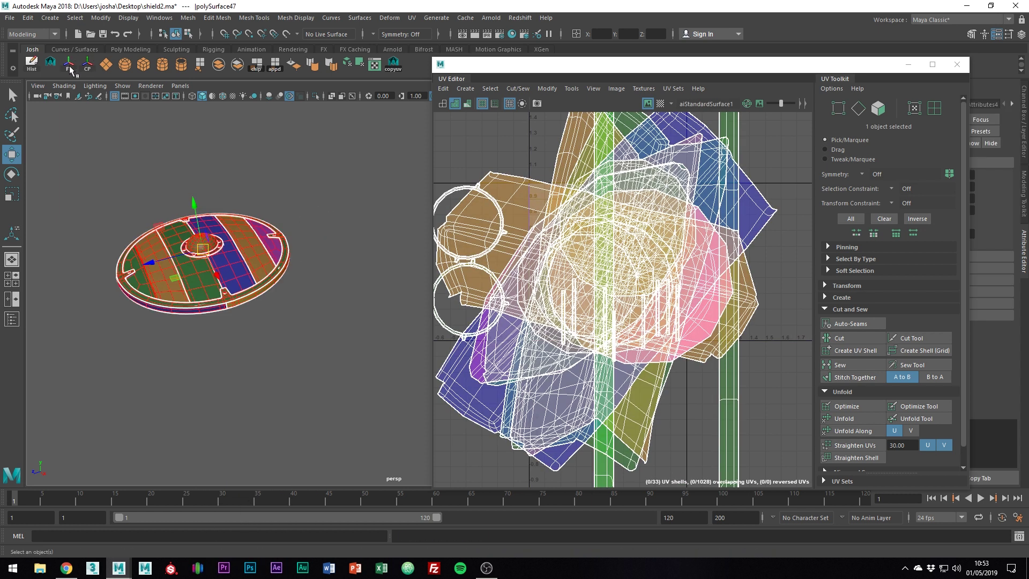
# Delete the newly added "copy uv" script from the custom shelf
pyautogui.rightClick(53, 71)
pyautogui.click(75, 107)
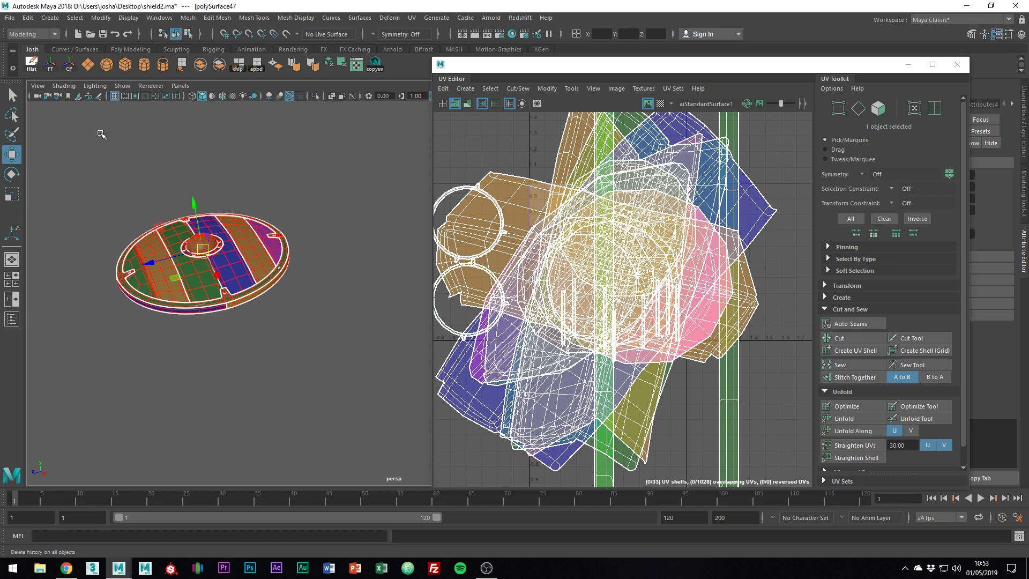
# Maximize the UV Editor, select every UV shell of the combined shield and lay the shells out in the UV tile
pyautogui.keyDown('alt'); pyautogui.moveTo(248, 196); pyautogui.dragTo(261, 211); pyautogui.keyUp('alt')
pyautogui.keyDown('alt'); pyautogui.moveTo(262, 210); pyautogui.dragTo(276, 212, button='middle'); pyautogui.keyUp('alt')
pyautogui.keyDown('alt'); pyautogui.moveTo(277, 212); pyautogui.dragTo(312, 217, button='right'); pyautogui.keyUp('alt')
pyautogui.doubleClick(687, 67)
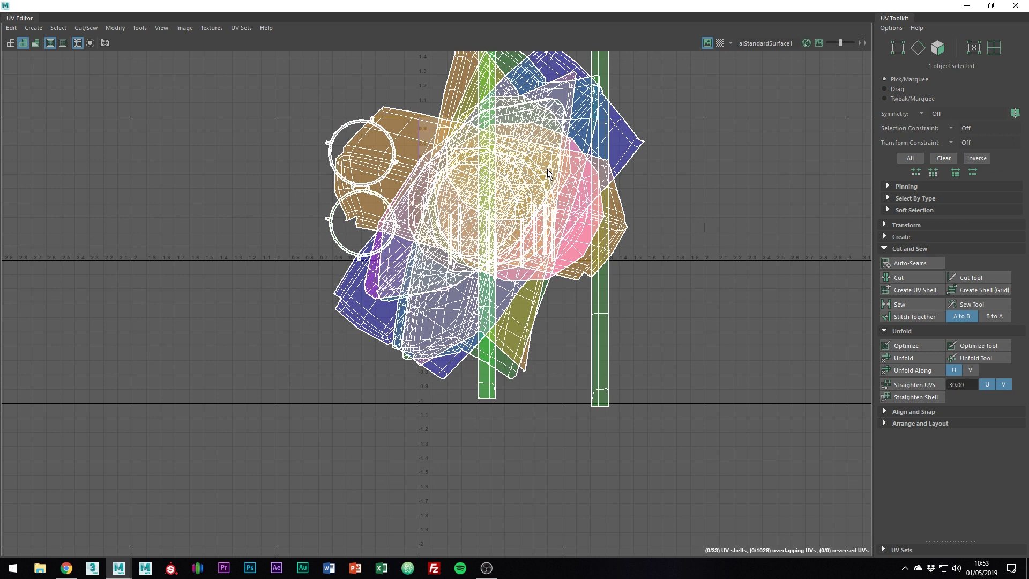
pyautogui.keyDown('alt'); pyautogui.moveTo(548, 169); pyautogui.dragTo(539, 235, button='middle'); pyautogui.keyUp('alt')
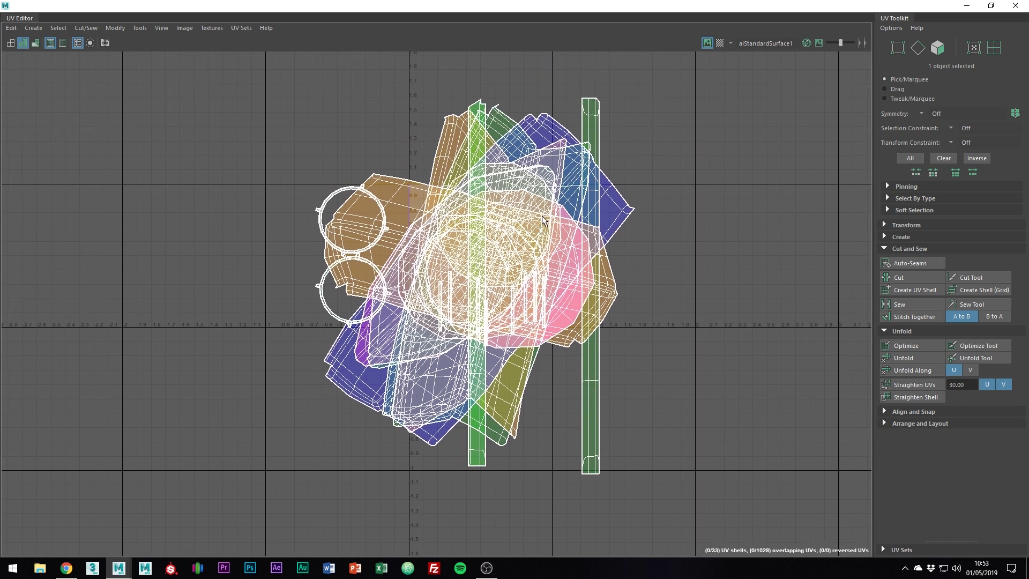
pyautogui.keyDown('alt'); pyautogui.moveTo(542, 215); pyautogui.dragTo(533, 210, button='right'); pyautogui.keyUp('alt')
pyautogui.moveTo(534, 210); pyautogui.dragTo(471, 180, button='right')
pyautogui.moveTo(304, 87); pyautogui.dragTo(648, 442)
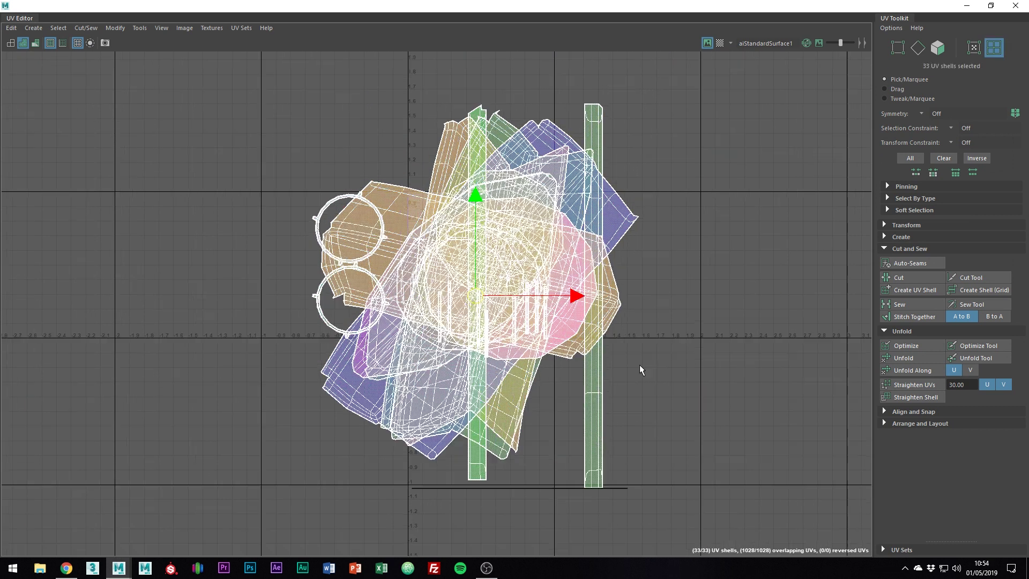
pyautogui.hotkey('ctrl', 'l')
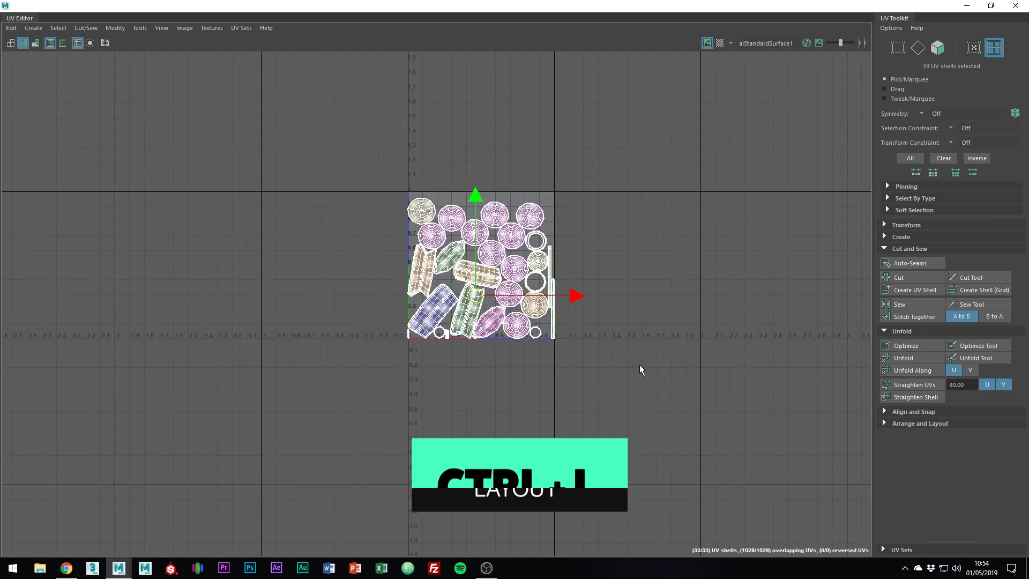
pyautogui.scroll(2, 638, 363)
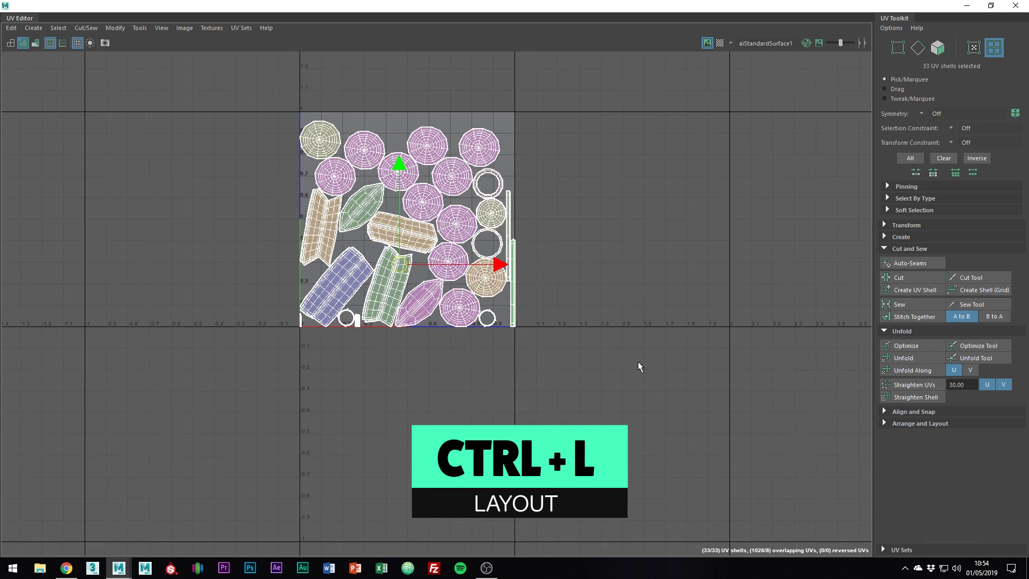
# Pick individual rivet shells in the layout to examine their size relative to the other parts
pyautogui.click(455, 224)
pyautogui.click(429, 201)
pyautogui.click(479, 146)
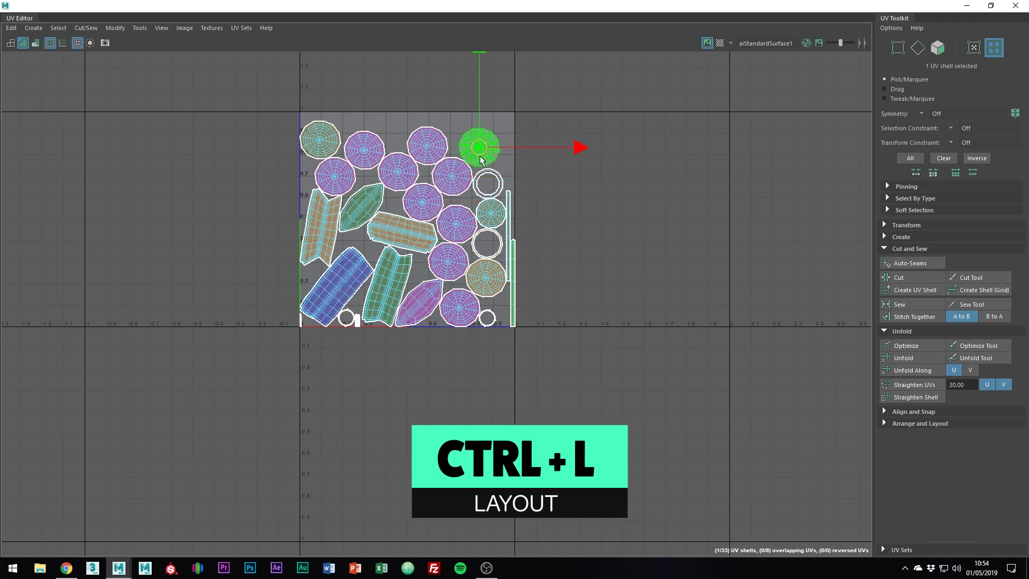
pyautogui.keyDown('alt'); pyautogui.moveTo(471, 189); pyautogui.dragTo(535, 212, button='middle'); pyautogui.keyUp('alt')
pyautogui.scroll(2, 477, 190)
# Select all UV shells and lay them out with Shell Pre-Scaling set to Preserve 3D Ratios
pyautogui.moveTo(233, 94)
pyautogui.mouseDown()
pyautogui.moveTo(483, 249)
pyautogui.moveTo(569, 375)
pyautogui.mouseUp()
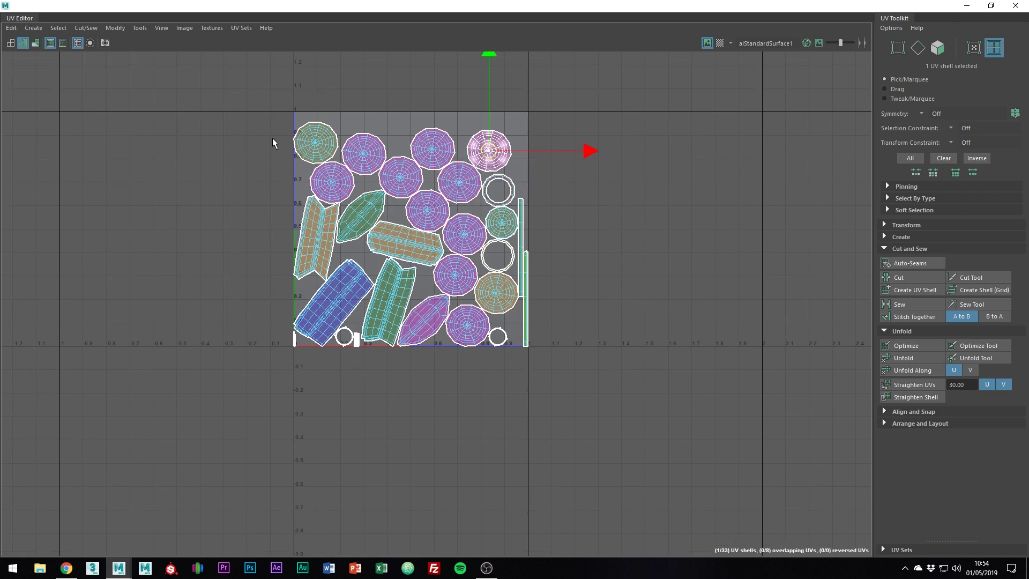
pyautogui.click(125, 30)
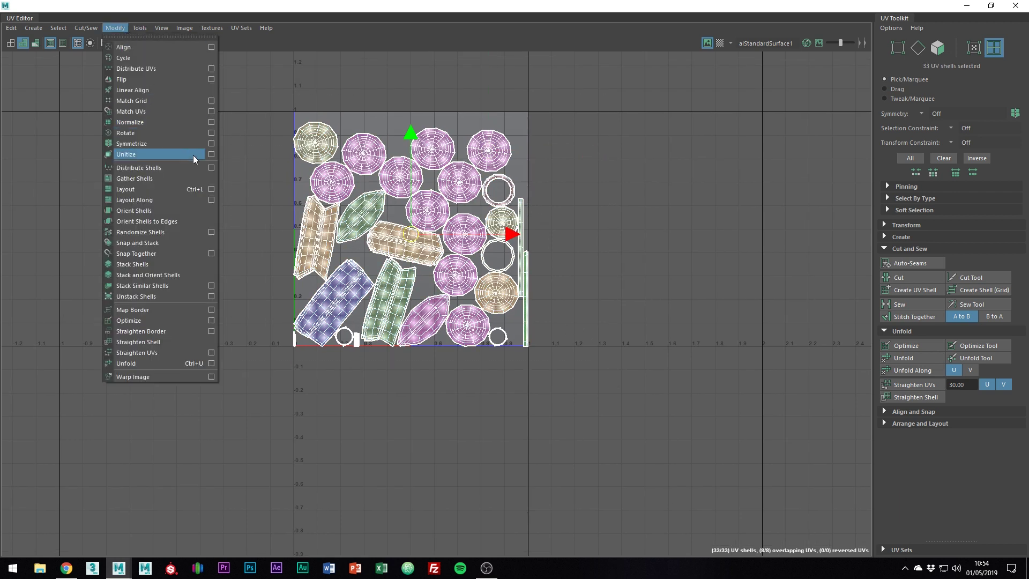
pyautogui.click(211, 189)
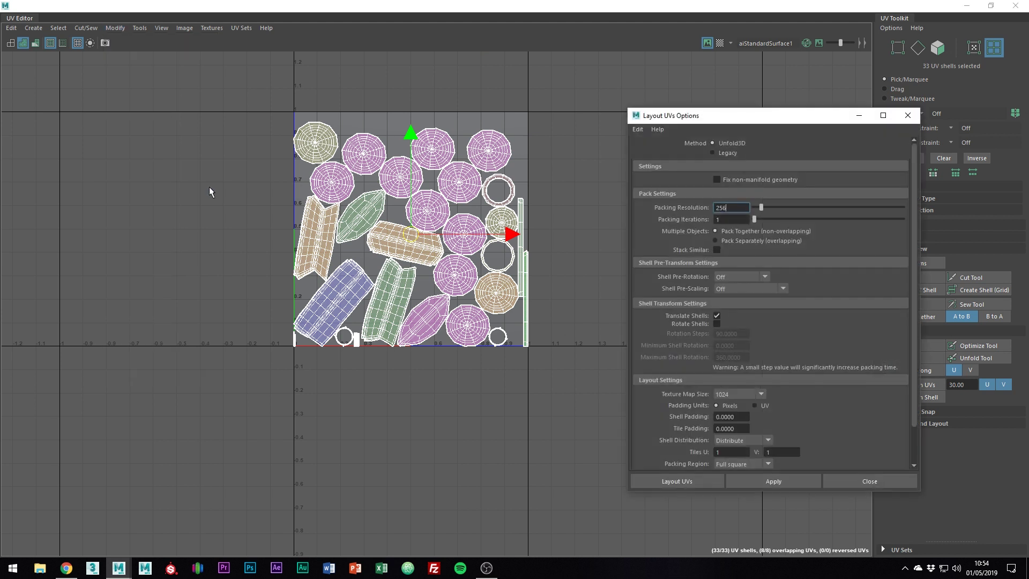
pyautogui.click(762, 291)
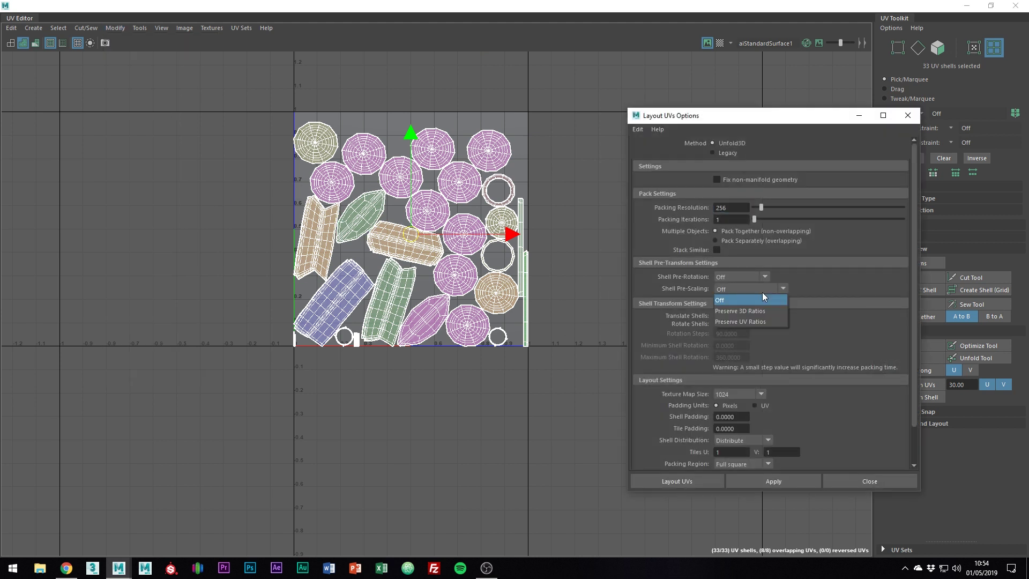
pyautogui.click(758, 307)
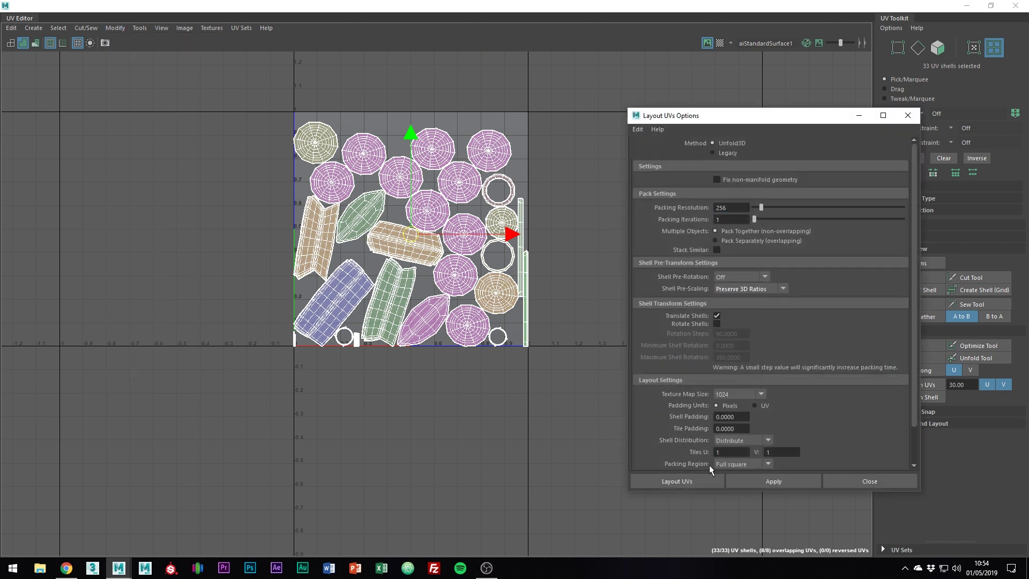
pyautogui.click(707, 481)
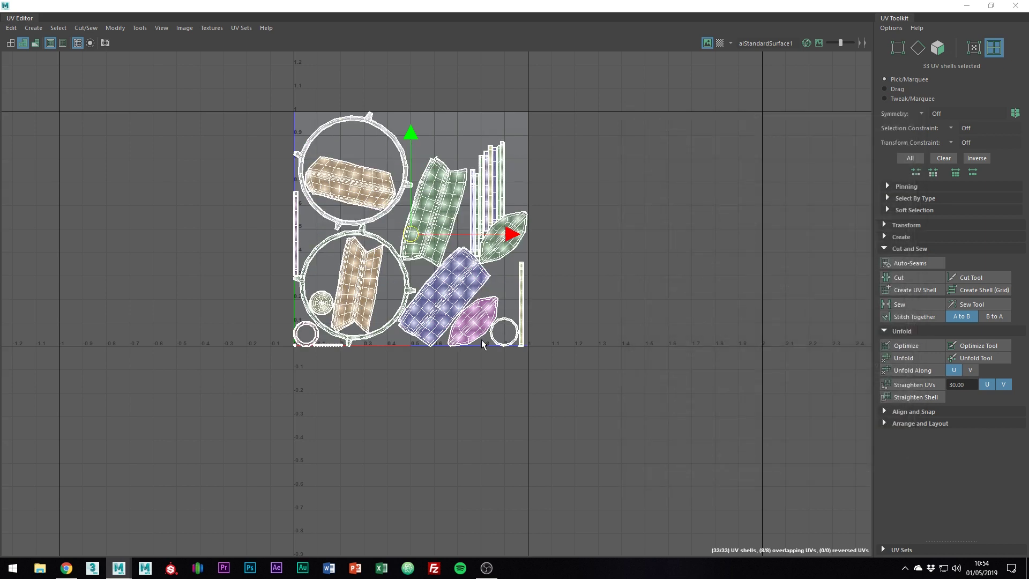
pyautogui.scroll(3, 639, 338)
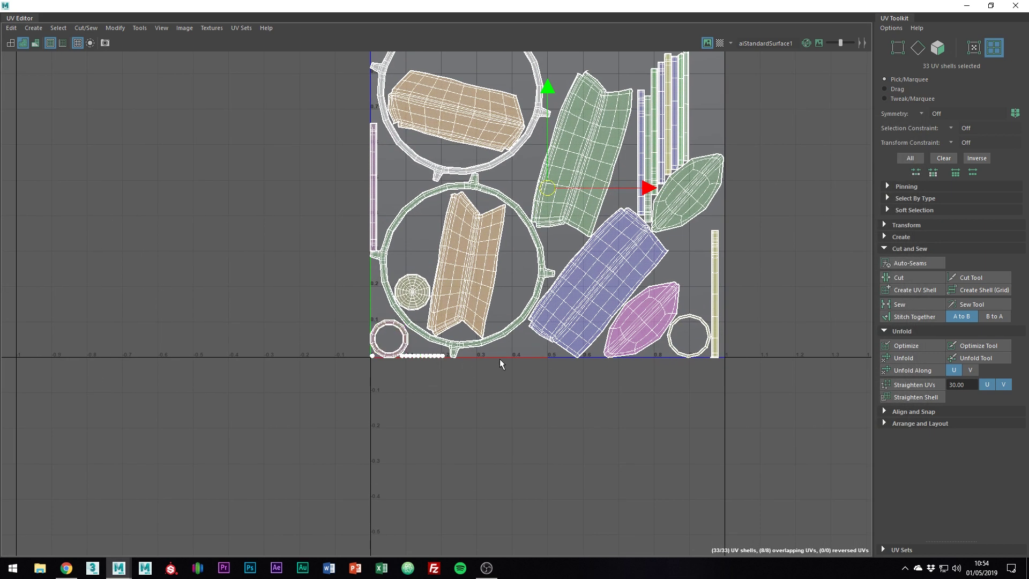
pyautogui.scroll(-3, 502, 360)
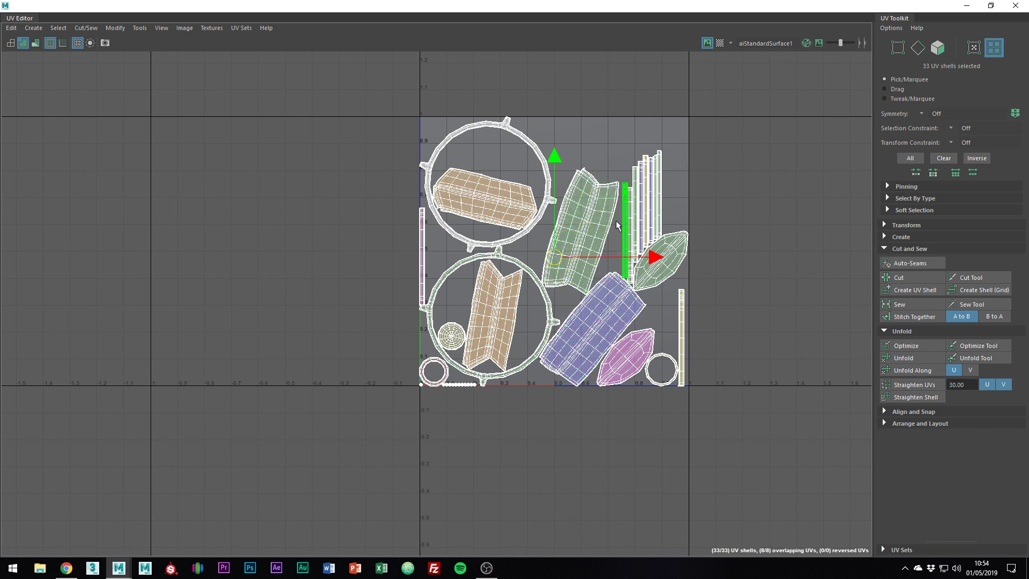
# Rotate the two orange, the large green and the blue wooden plank shells upright in the UV layout
pyautogui.click(509, 203)
pyautogui.moveTo(538, 127); pyautogui.dragTo(604, 250)
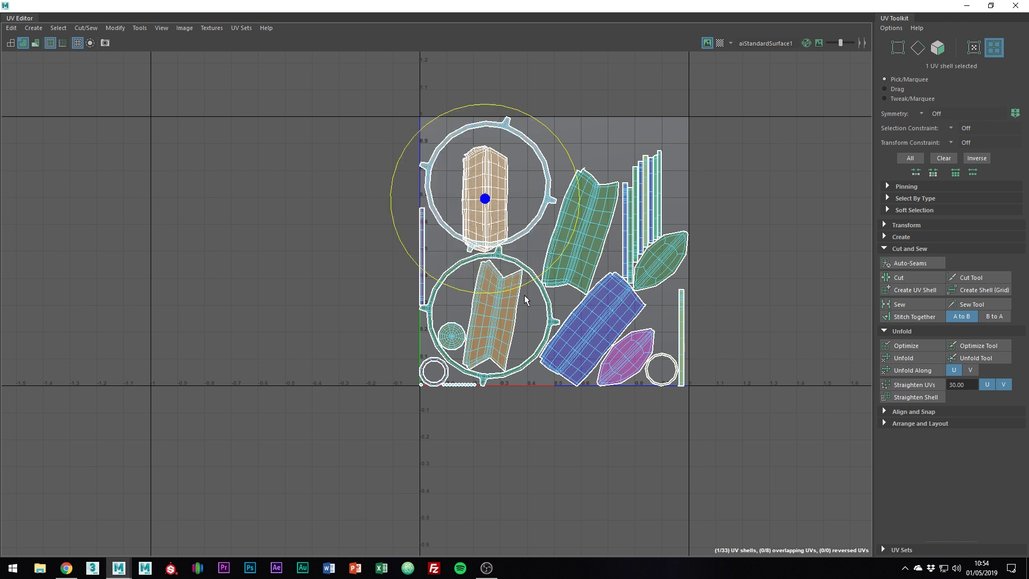
pyautogui.click(509, 300)
pyautogui.moveTo(518, 287); pyautogui.dragTo(531, 280)
pyautogui.click(584, 236)
pyautogui.moveTo(611, 142); pyautogui.dragTo(586, 138)
pyautogui.click(602, 308)
pyautogui.moveTo(605, 232); pyautogui.dragTo(553, 241)
# Rotate the green and magenta pointed outer plank shells so they stand upright
pyautogui.click(663, 259)
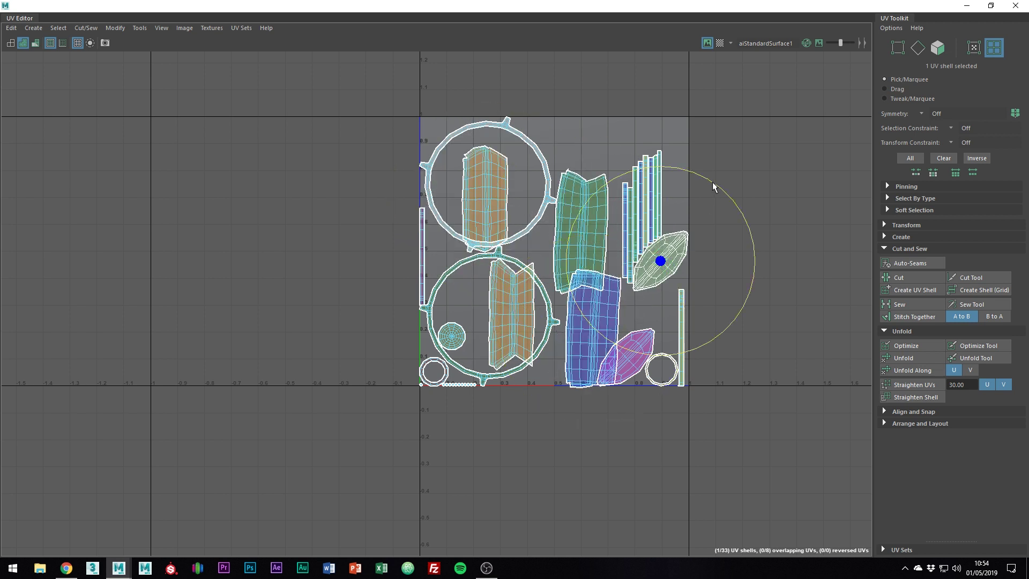
pyautogui.moveTo(714, 187); pyautogui.dragTo(656, 166)
pyautogui.click(630, 353)
pyautogui.moveTo(676, 274); pyautogui.dragTo(624, 262)
# Select all the shells, lay them out again in the UV tile and close the UV Editor
pyautogui.moveTo(371, 117); pyautogui.dragTo(769, 453)
pyautogui.hotkey('ctrl', 'l')
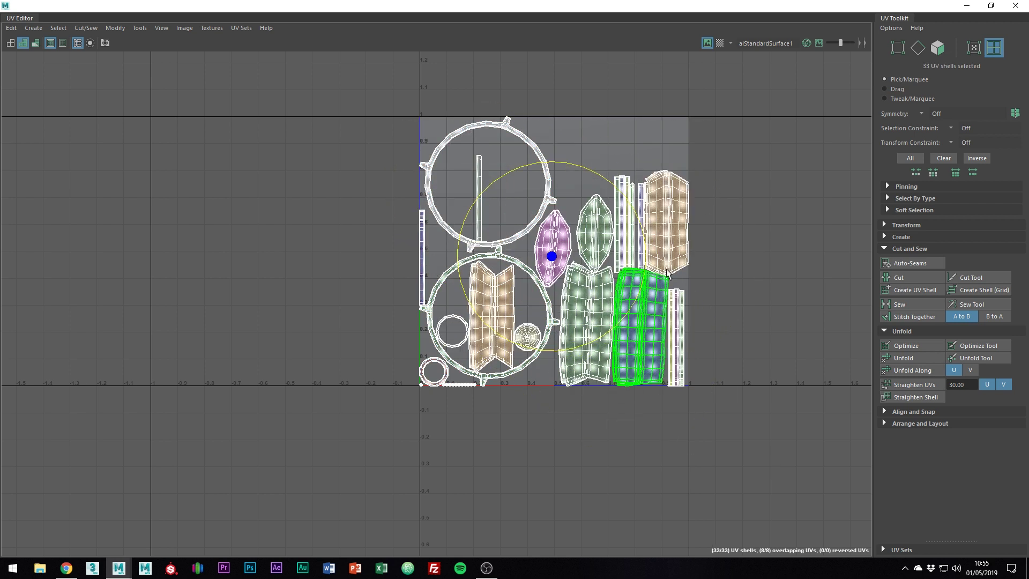
pyautogui.click(616, 285)
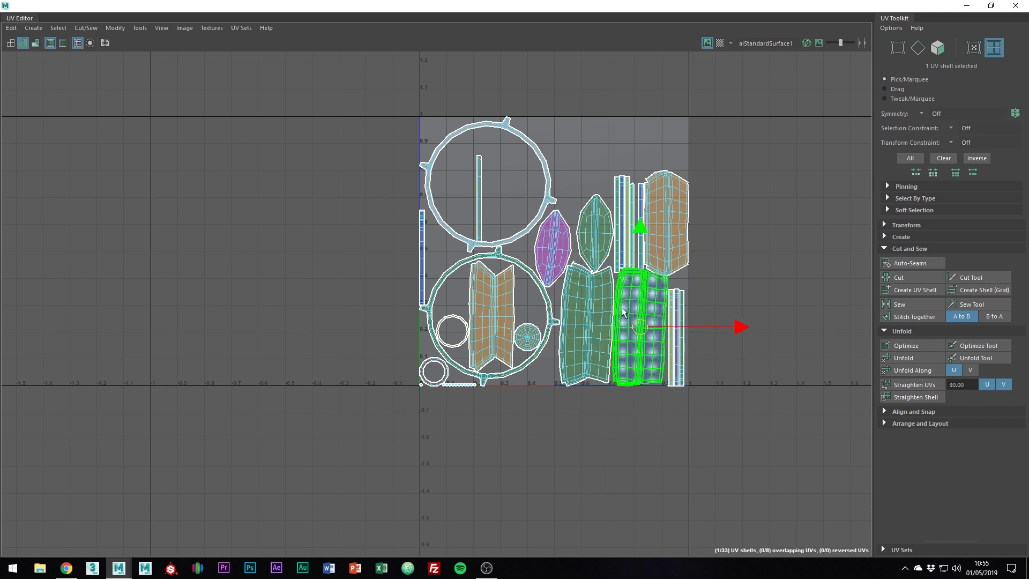
pyautogui.click(1017, 5)
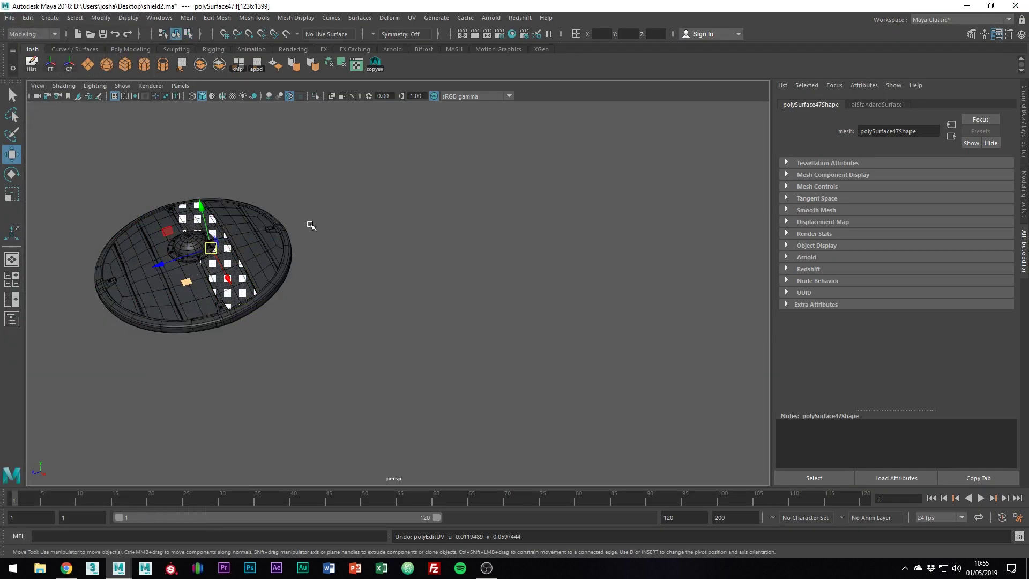
# Return to object mode, inspect the combined shield up close with nothing selected and save the scene
pyautogui.click(340, 213)
pyautogui.click(233, 252)
pyautogui.press('f')
pyautogui.keyDown('alt'); pyautogui.moveTo(558, 257); pyautogui.dragTo(522, 267); pyautogui.keyUp('alt')
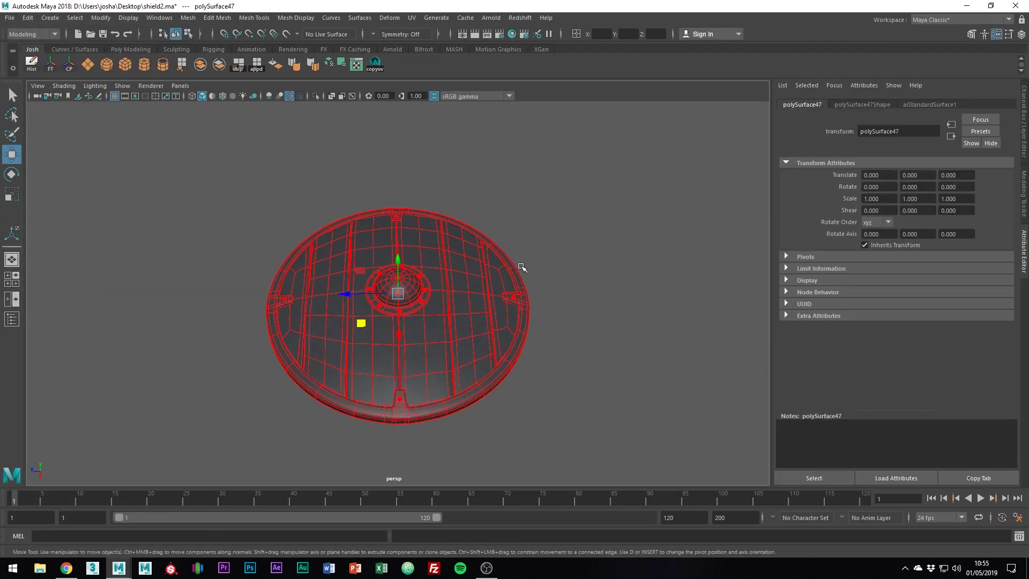
pyautogui.keyDown('alt'); pyautogui.moveTo(522, 268); pyautogui.dragTo(627, 298, button='right'); pyautogui.keyUp('alt')
pyautogui.keyDown('alt'); pyautogui.moveTo(627, 298); pyautogui.dragTo(643, 233, button='middle'); pyautogui.keyUp('alt')
pyautogui.click(634, 242)
pyautogui.keyDown('alt'); pyautogui.moveTo(637, 232); pyautogui.dragTo(582, 260); pyautogui.keyUp('alt')
pyautogui.hotkey('ctrl', 's')
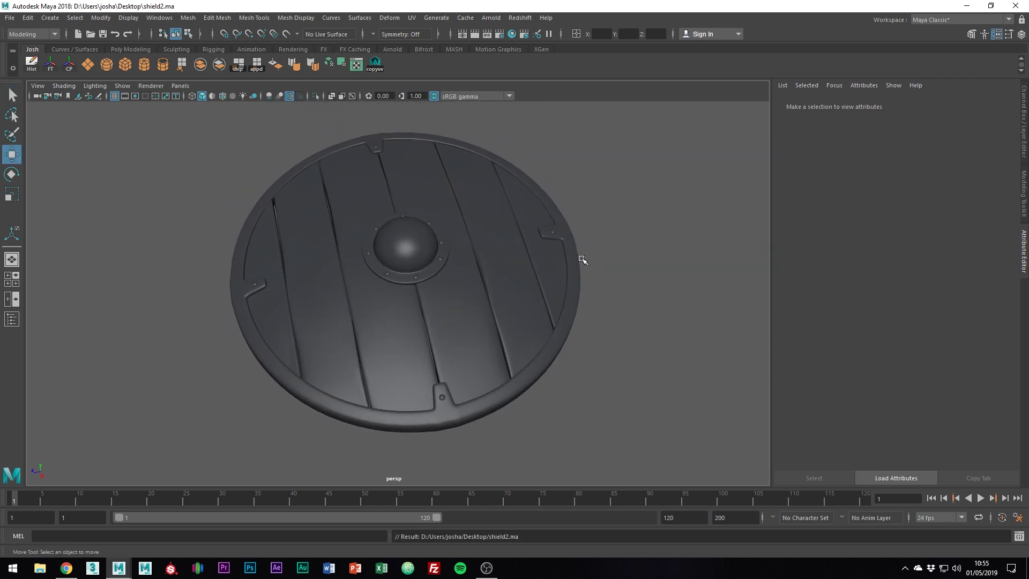